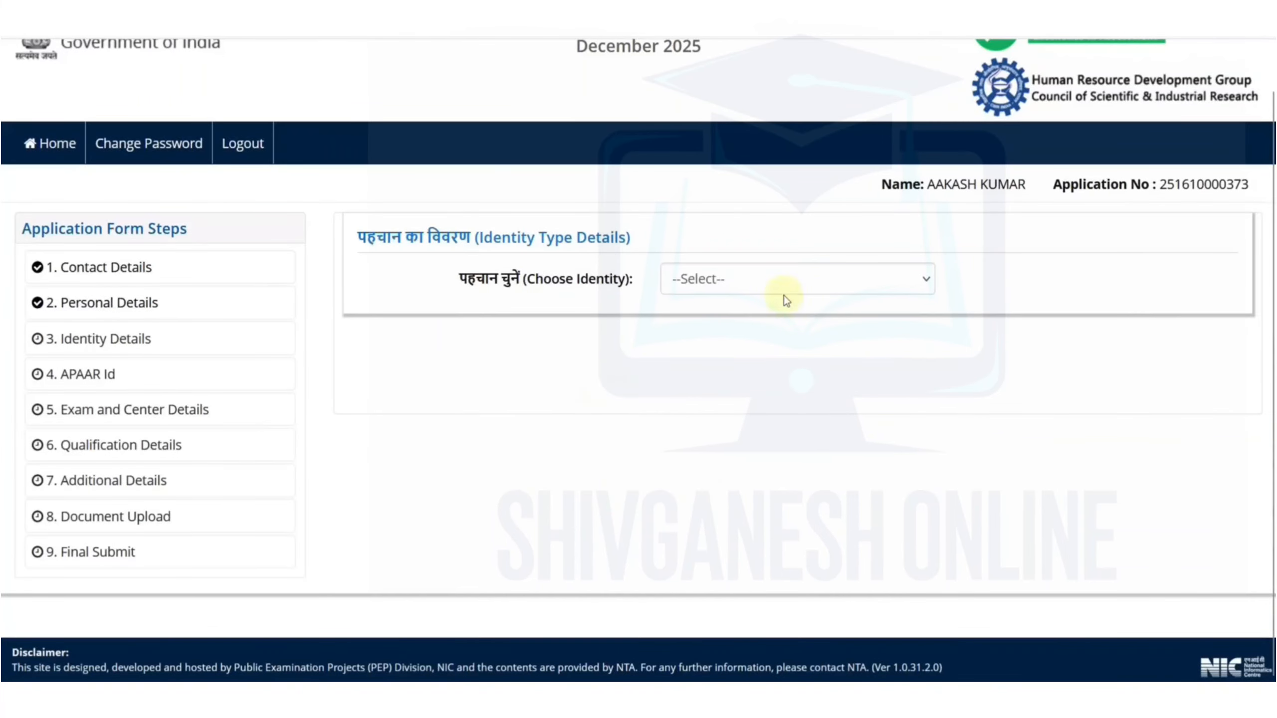
Choose Aadhaar as the identity type, dismiss the page translation offer, and accept the Aadhaar consent declaration.
click(709, 285)
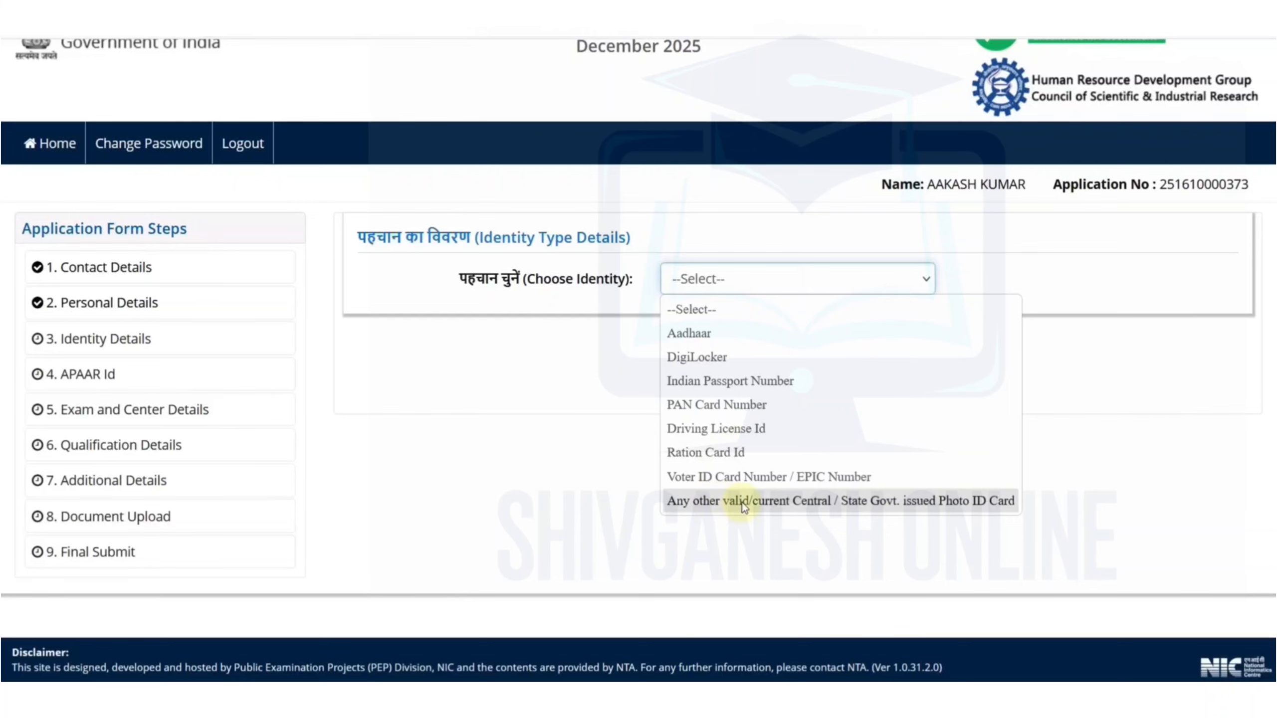
click(689, 335)
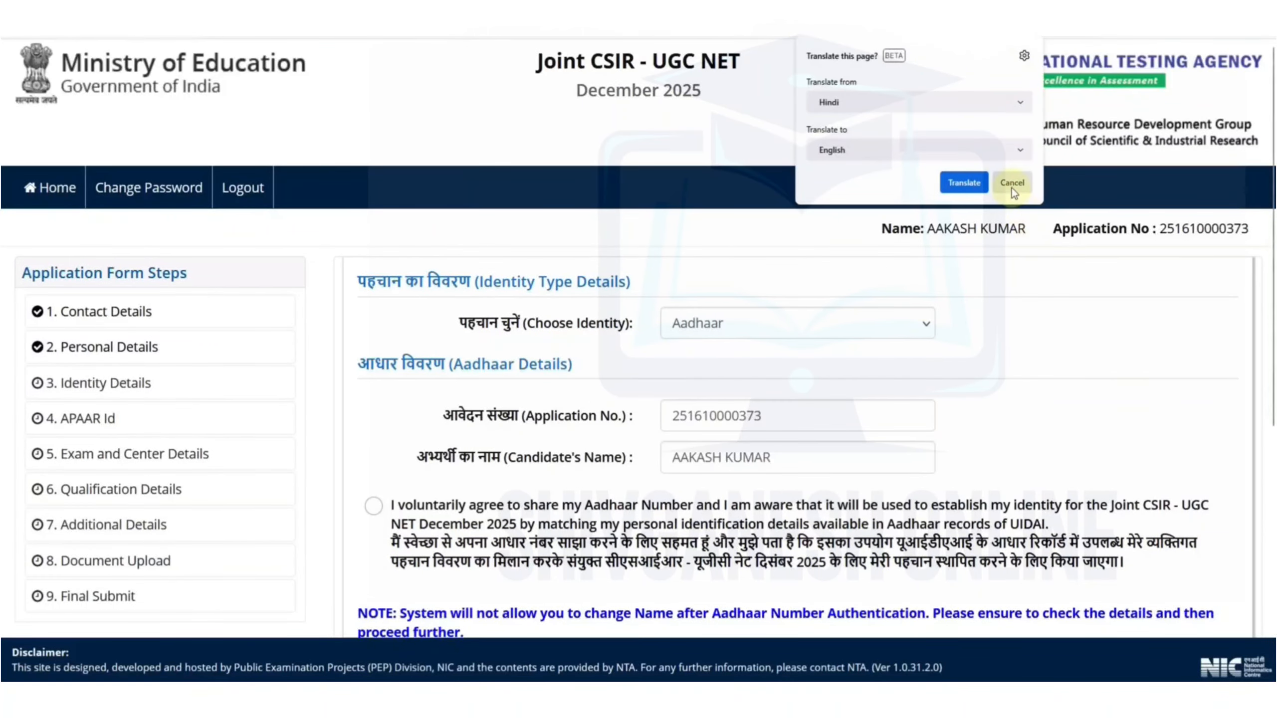
click(1012, 183)
scroll(735, 301, down, 5)
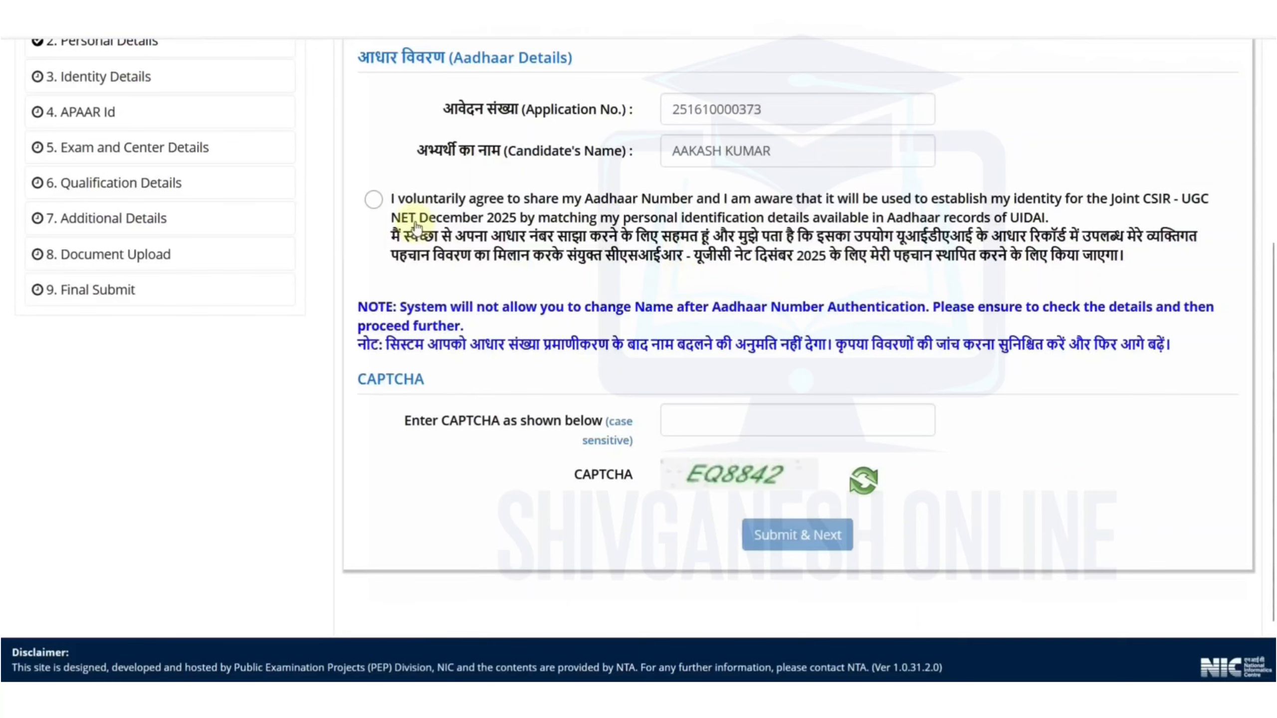
click(373, 200)
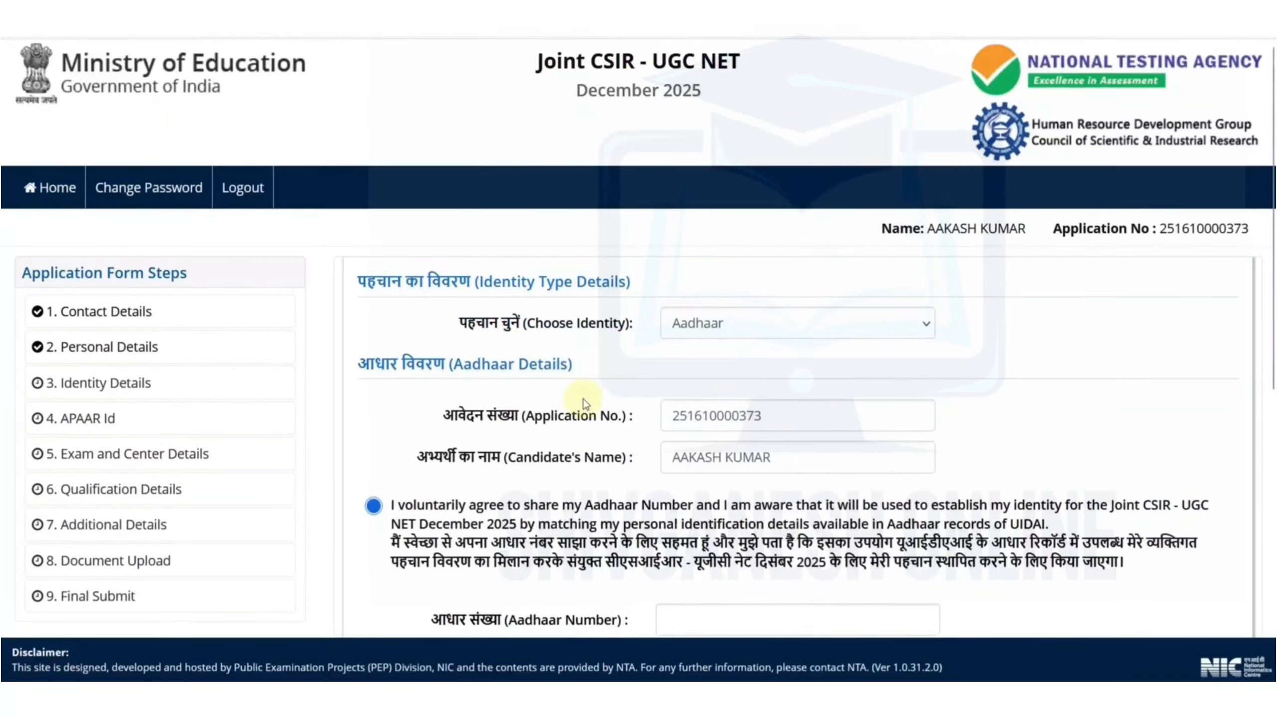
scroll(586, 402, down, 5)
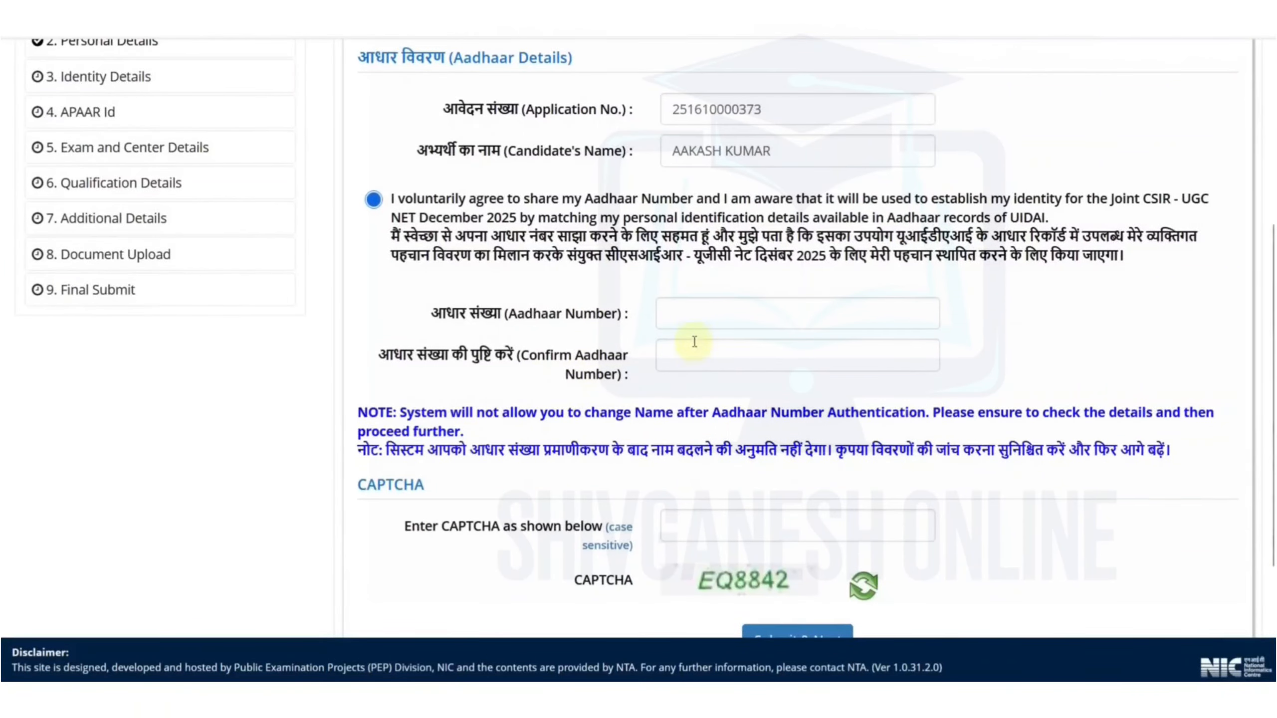
scroll(707, 387, down, 2)
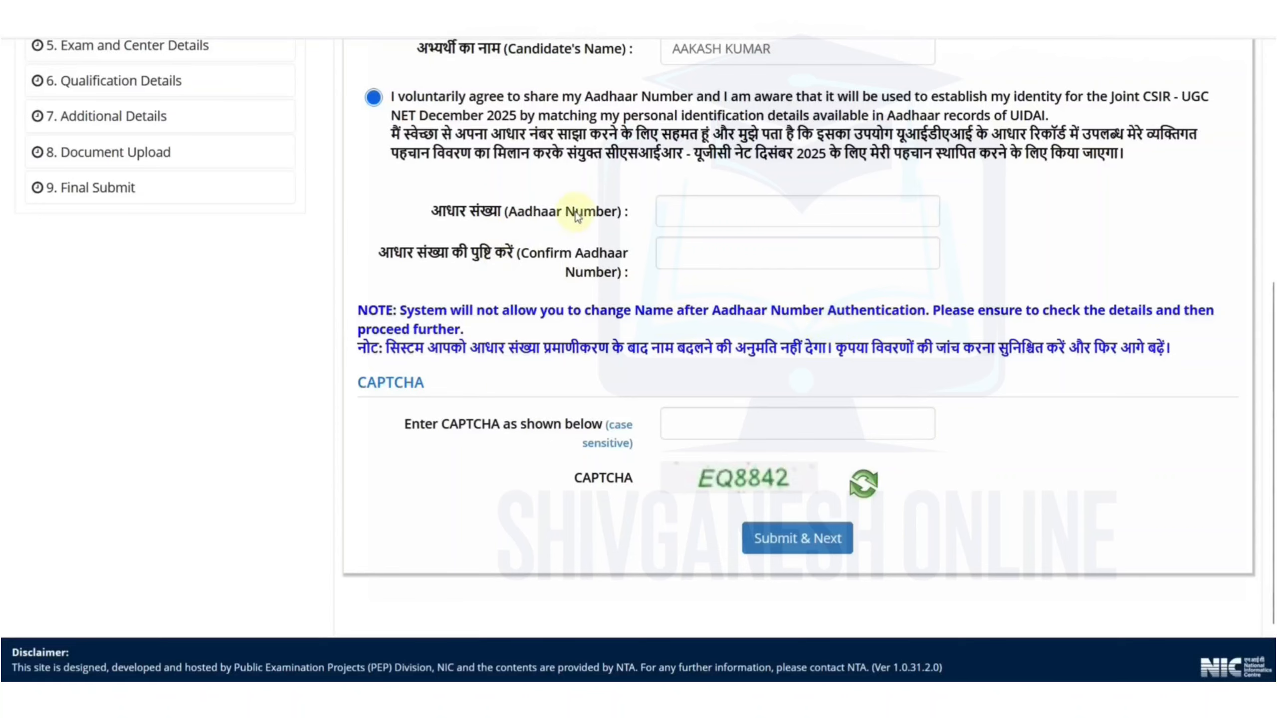
scroll(702, 297, up, 4)
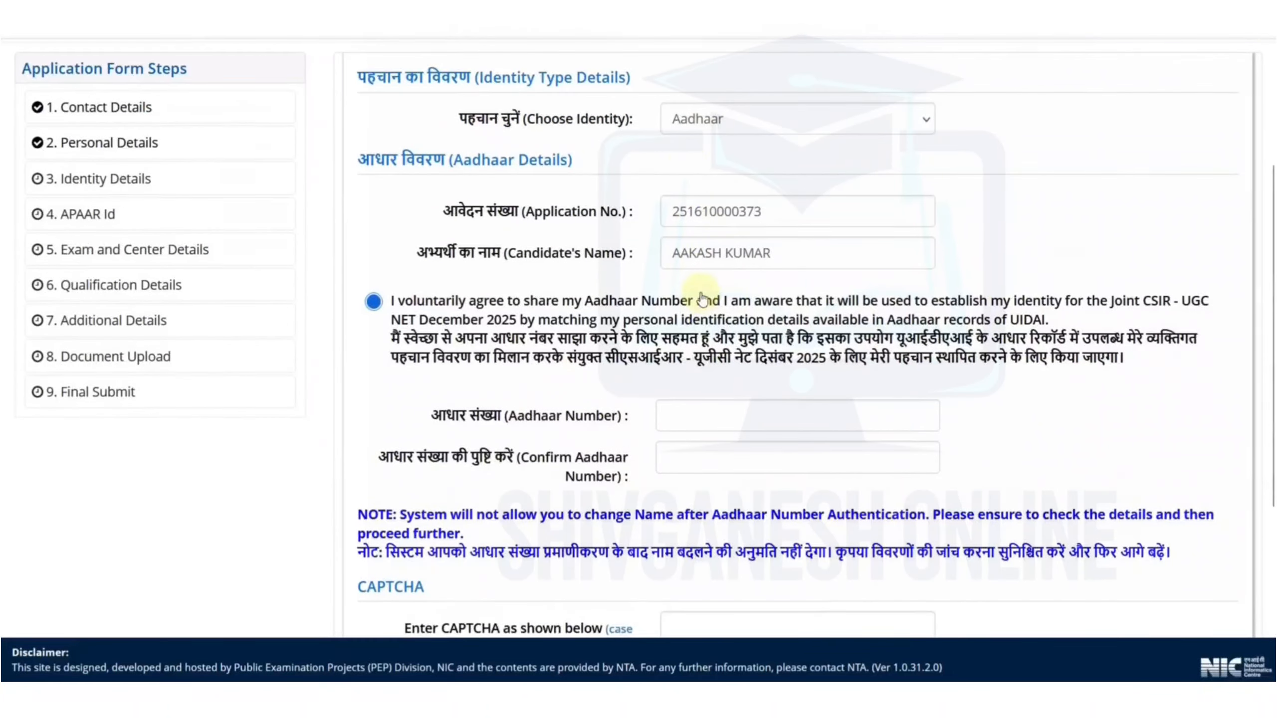
Switch the identity type to DigiLocker, accept its consent declaration, and start DigiLocker identification but cancel at the confirmation.
click(687, 120)
click(702, 194)
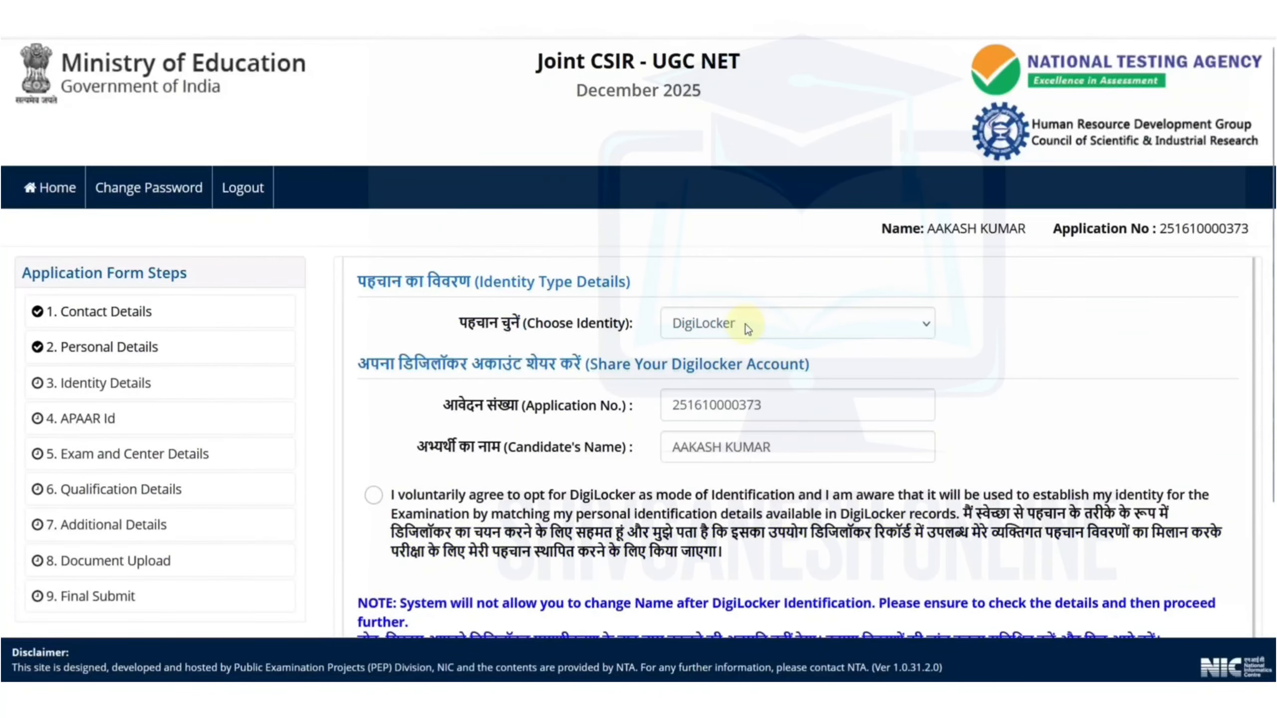
scroll(744, 321, down, 2)
click(374, 395)
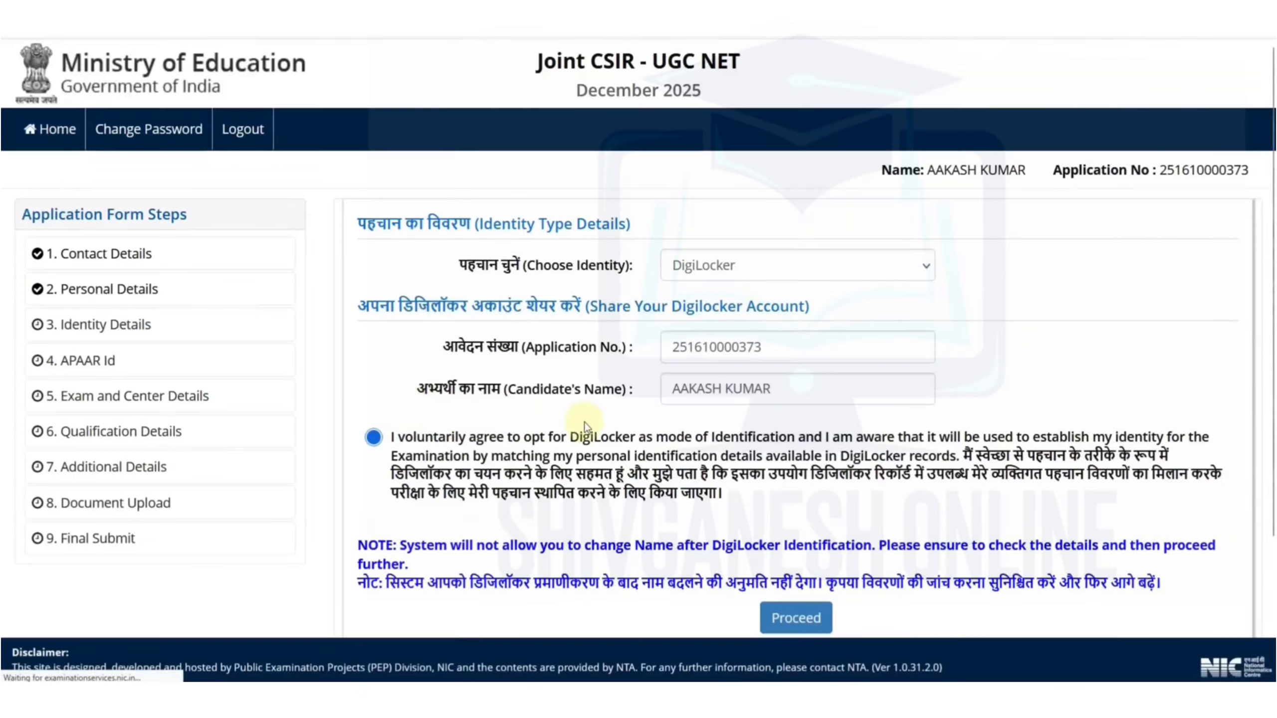
scroll(588, 423, down, 3)
click(779, 483)
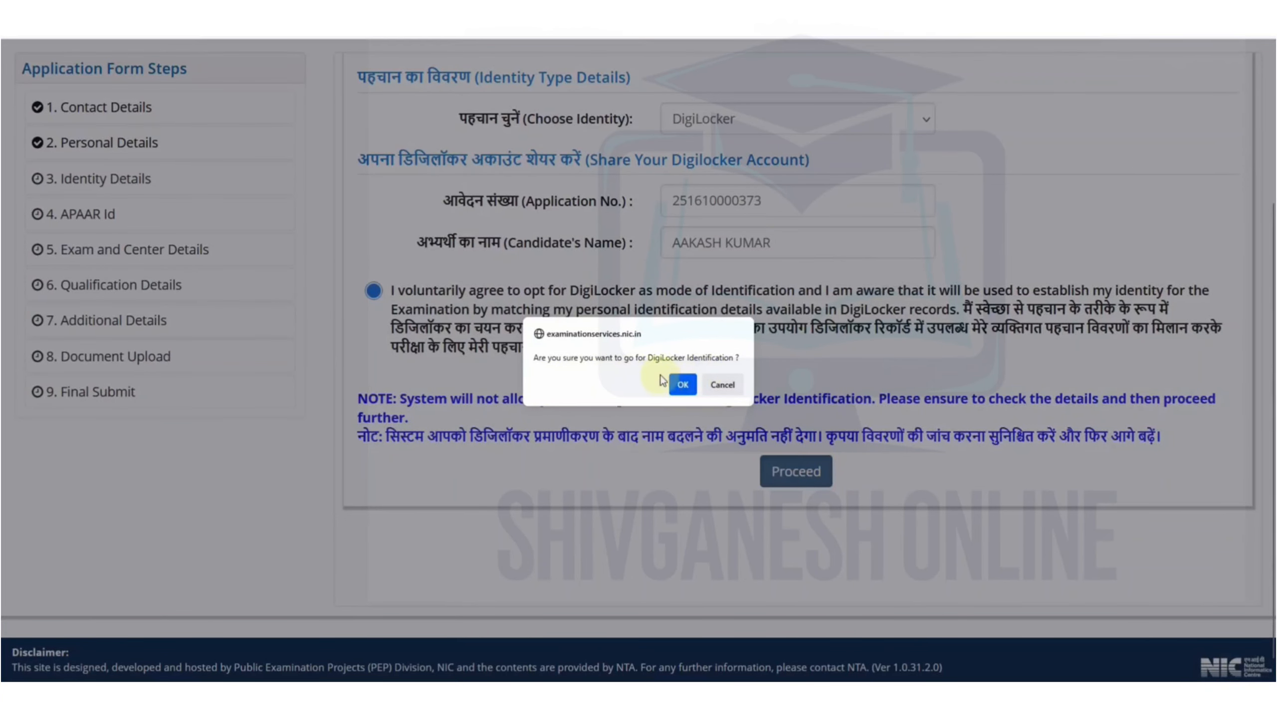
click(719, 385)
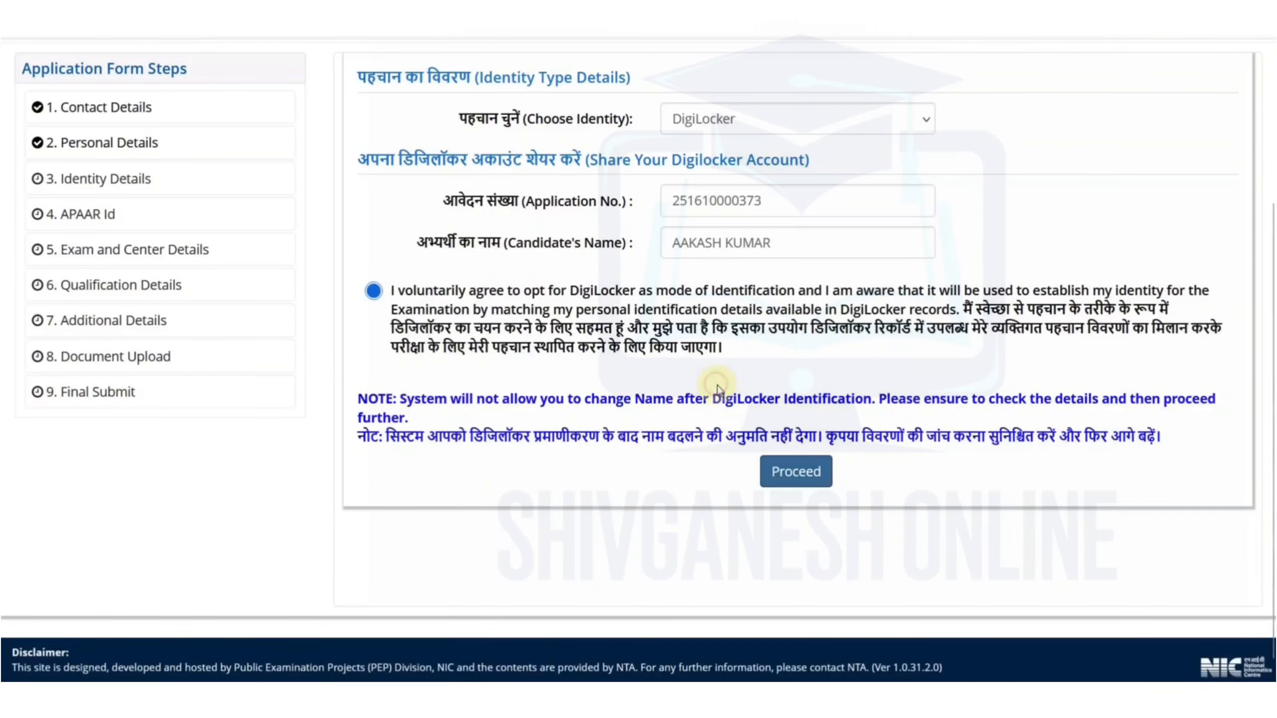
Change the identity type to PAN Card Number and view its required fields.
click(690, 119)
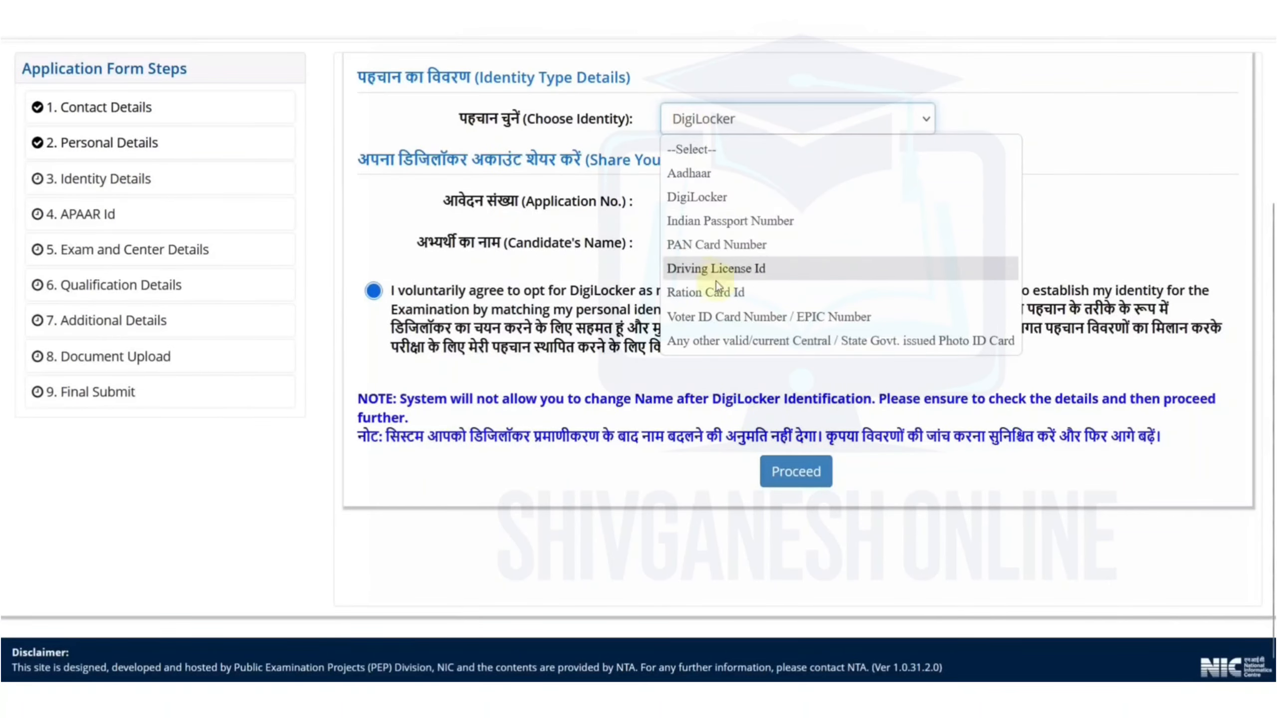
click(714, 246)
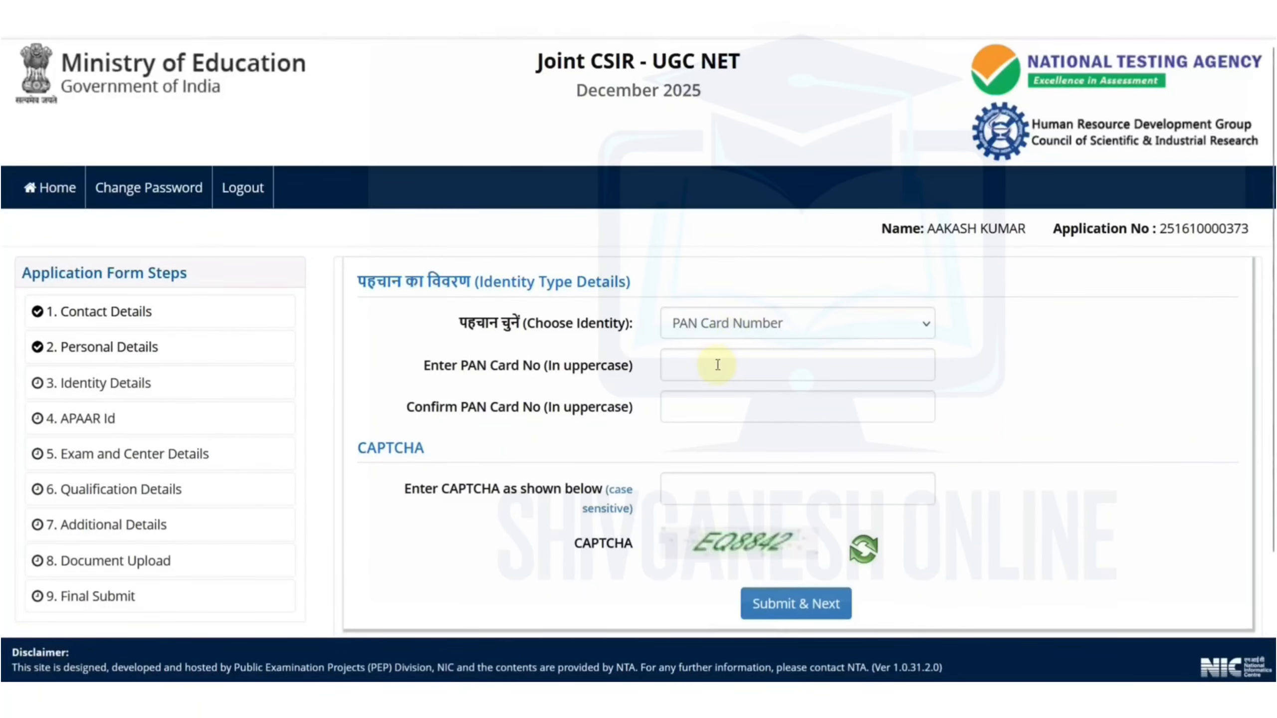
scroll(718, 364, down, 2)
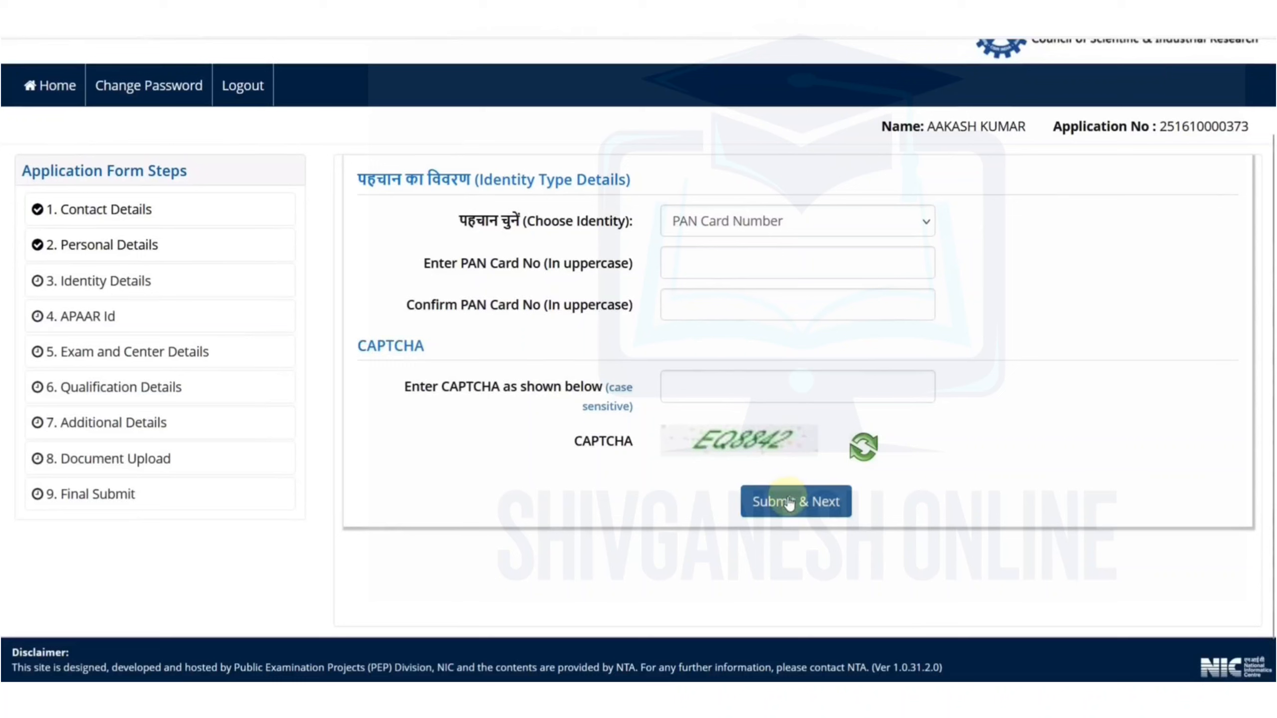
Set the identity type back to Aadhaar and go through the Aadhaar details form.
click(710, 232)
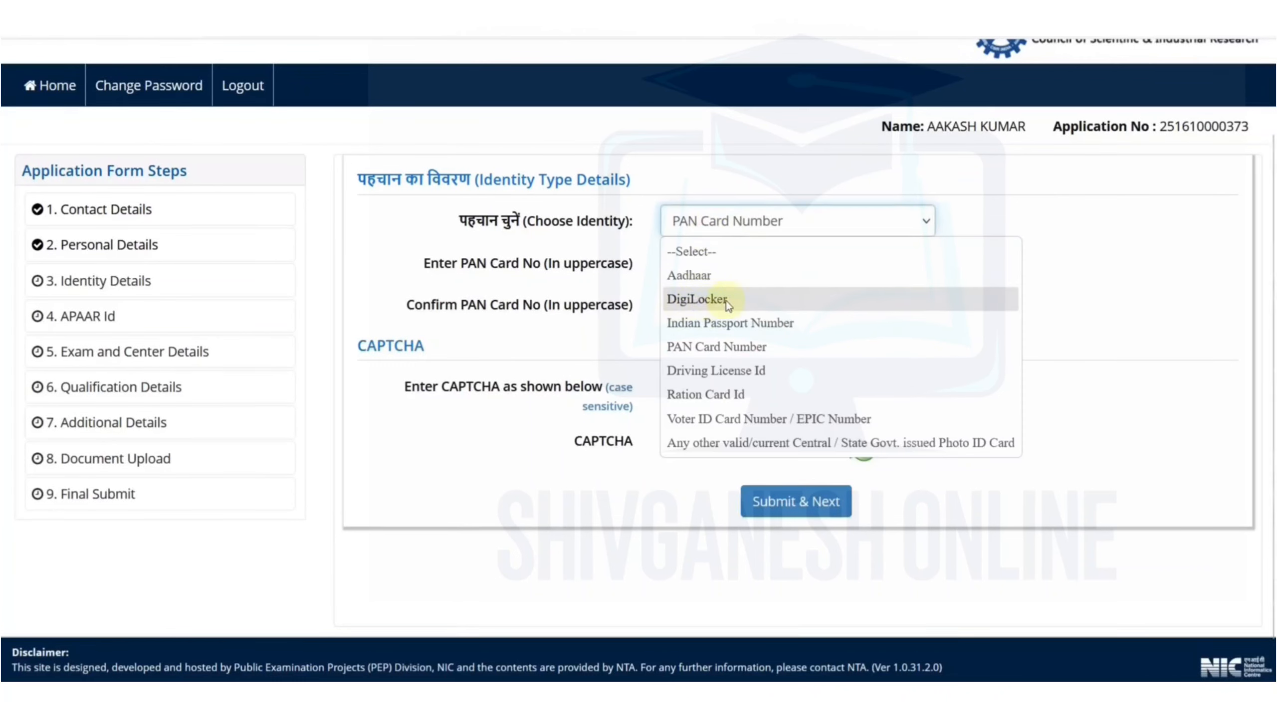
click(709, 277)
scroll(747, 365, down, 5)
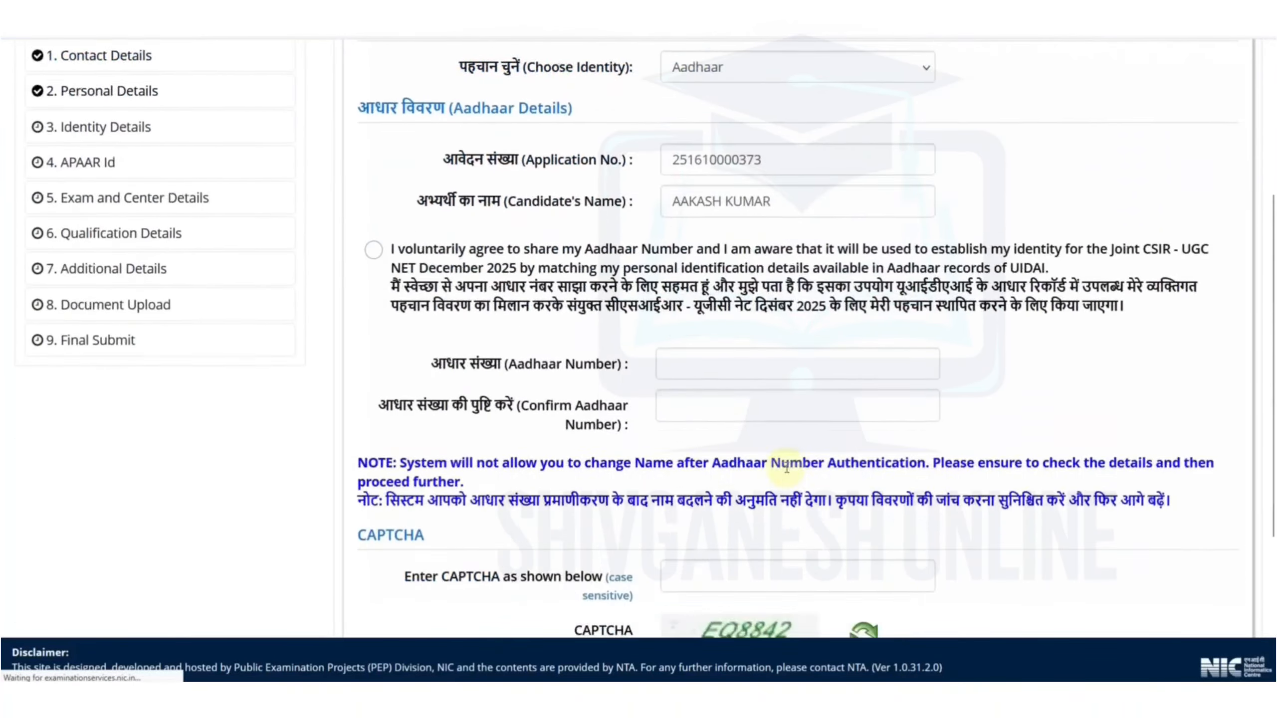
scroll(801, 488, down, 2)
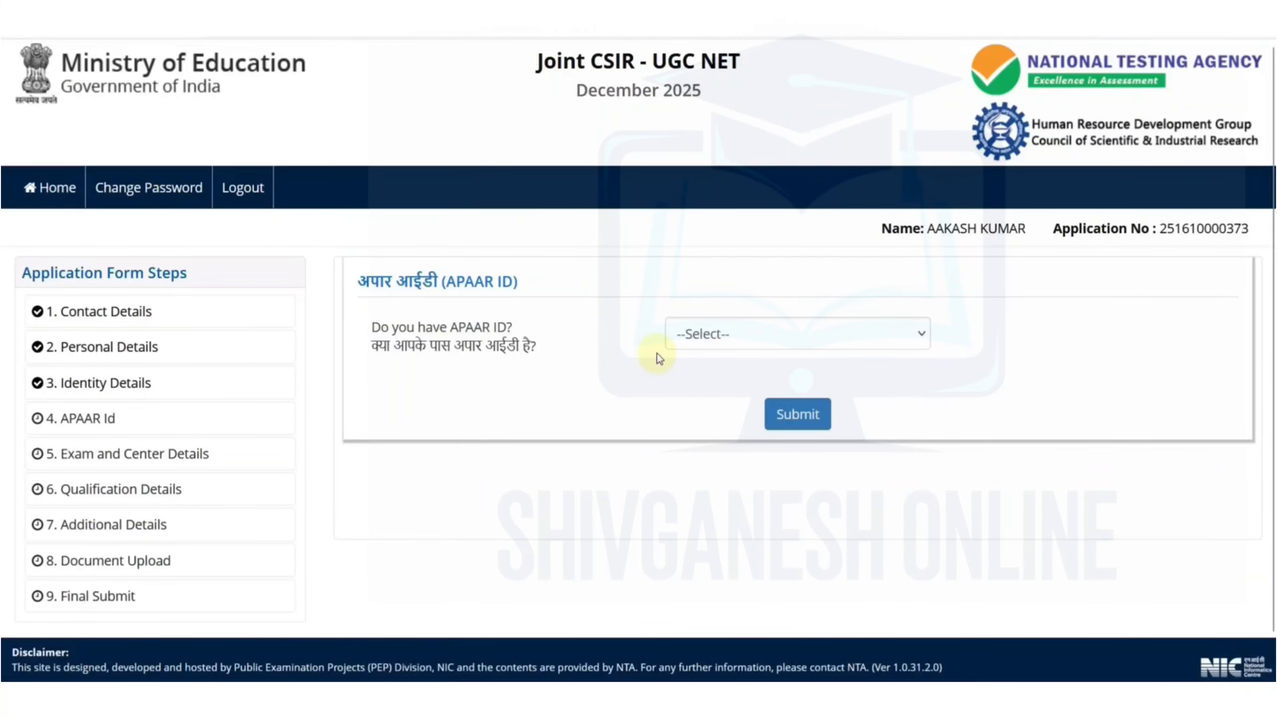
Answer Yes to having an APAAR ID, then submit and confirm the answer.
click(682, 336)
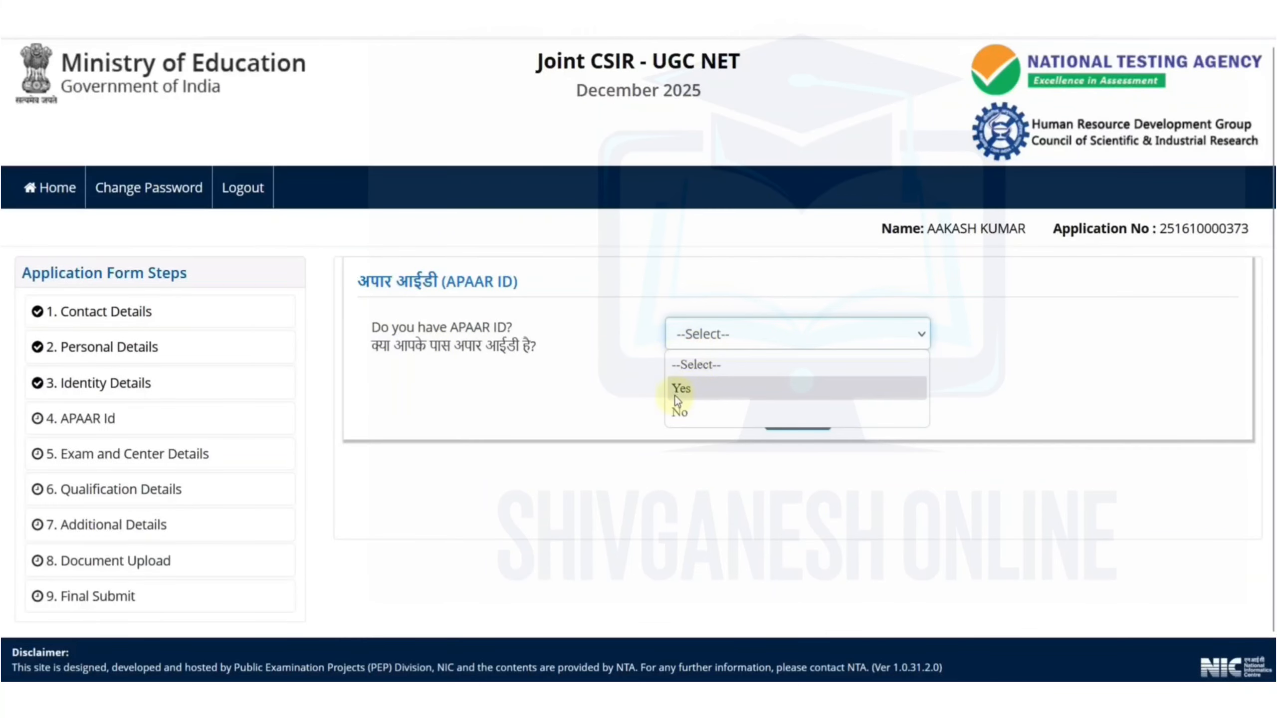
click(683, 412)
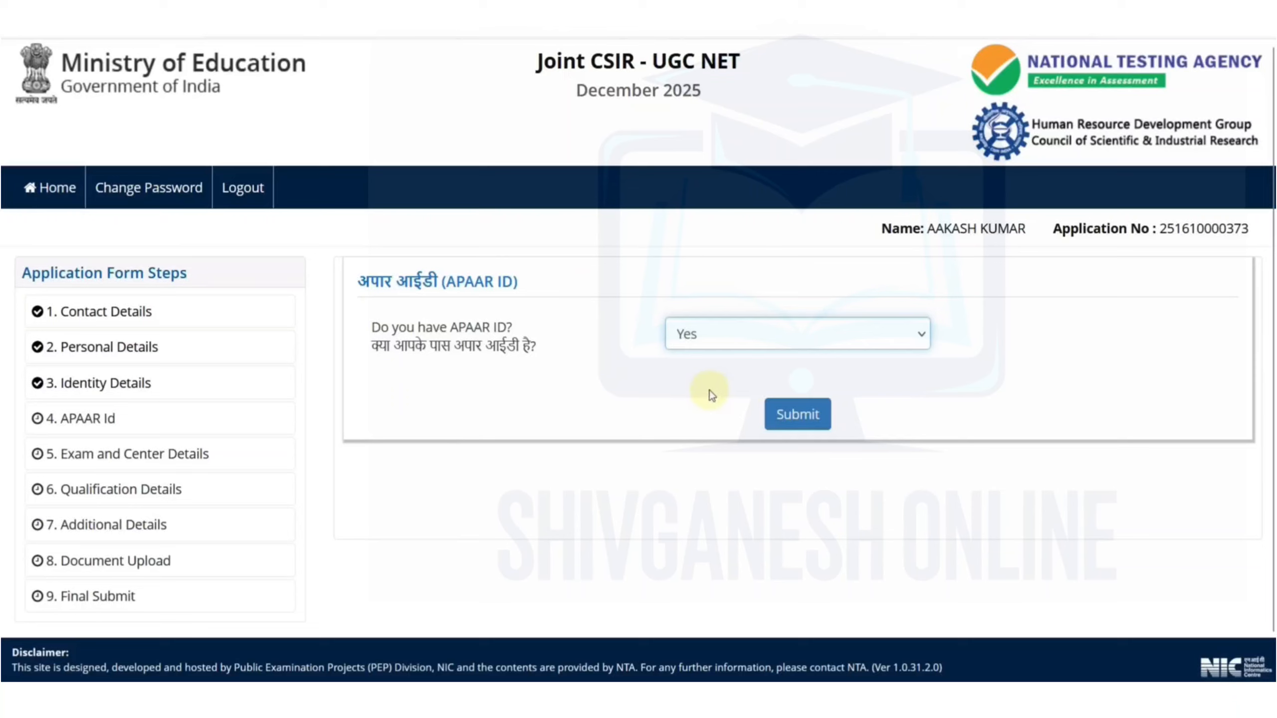
click(787, 417)
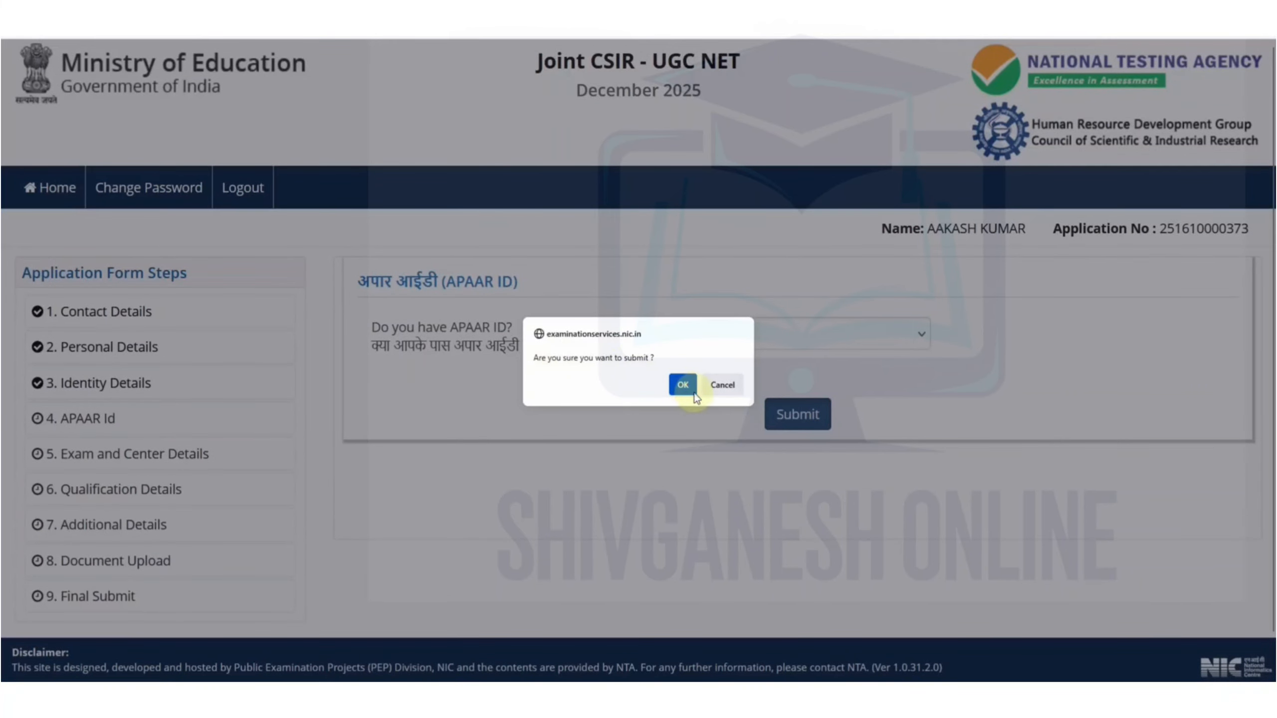
click(683, 385)
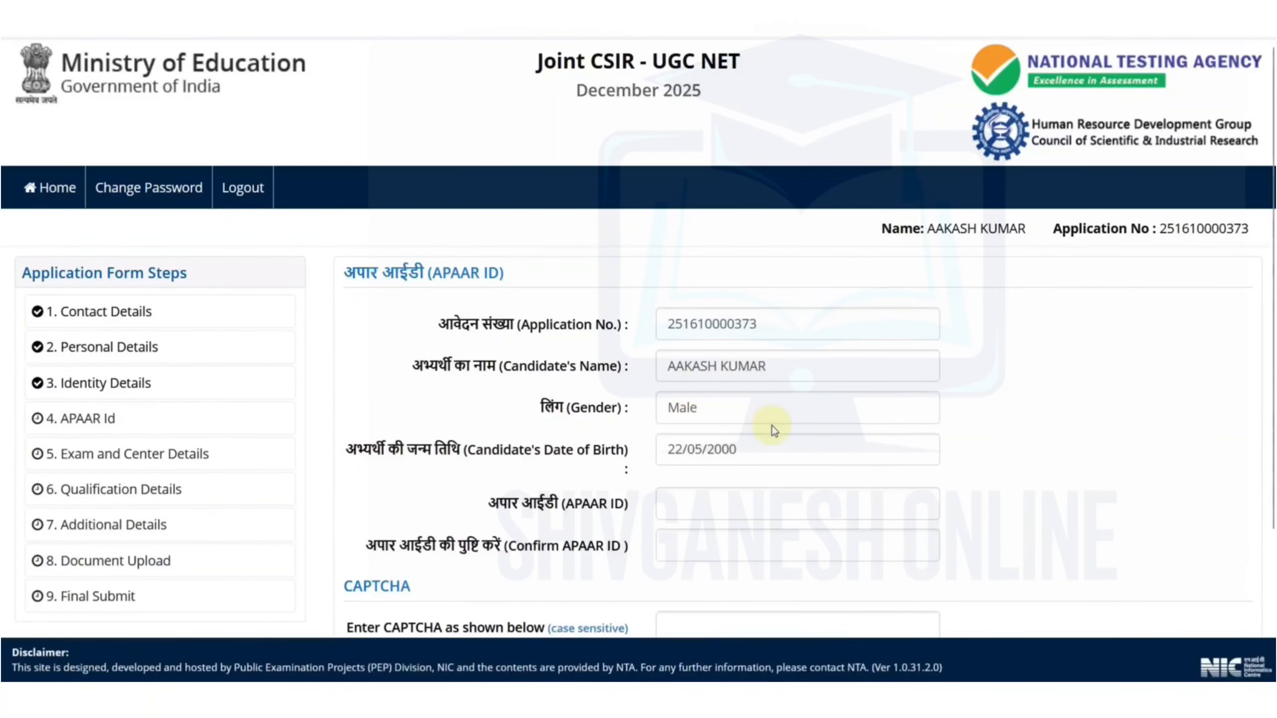
Review the APAAR ID entry form and go back to the APAAR ID question without filling it in.
scroll(769, 422, down, 2)
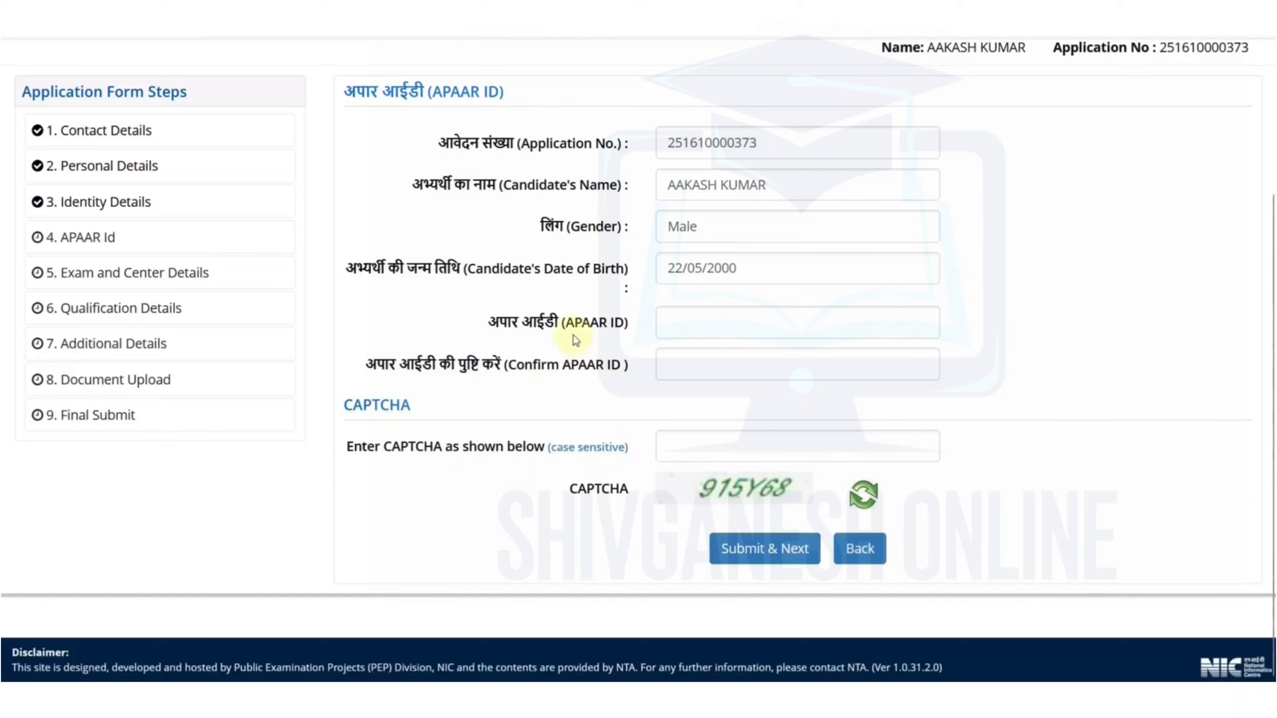
drag(566, 322, 608, 330)
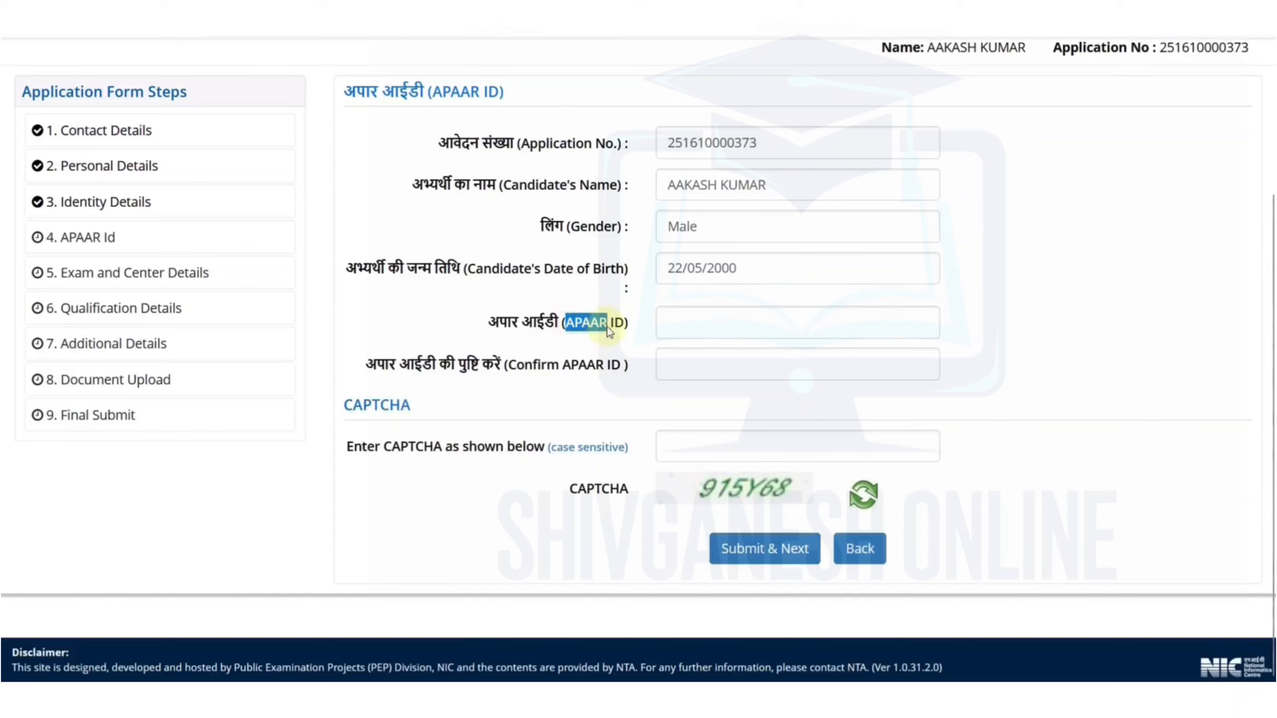
click(633, 336)
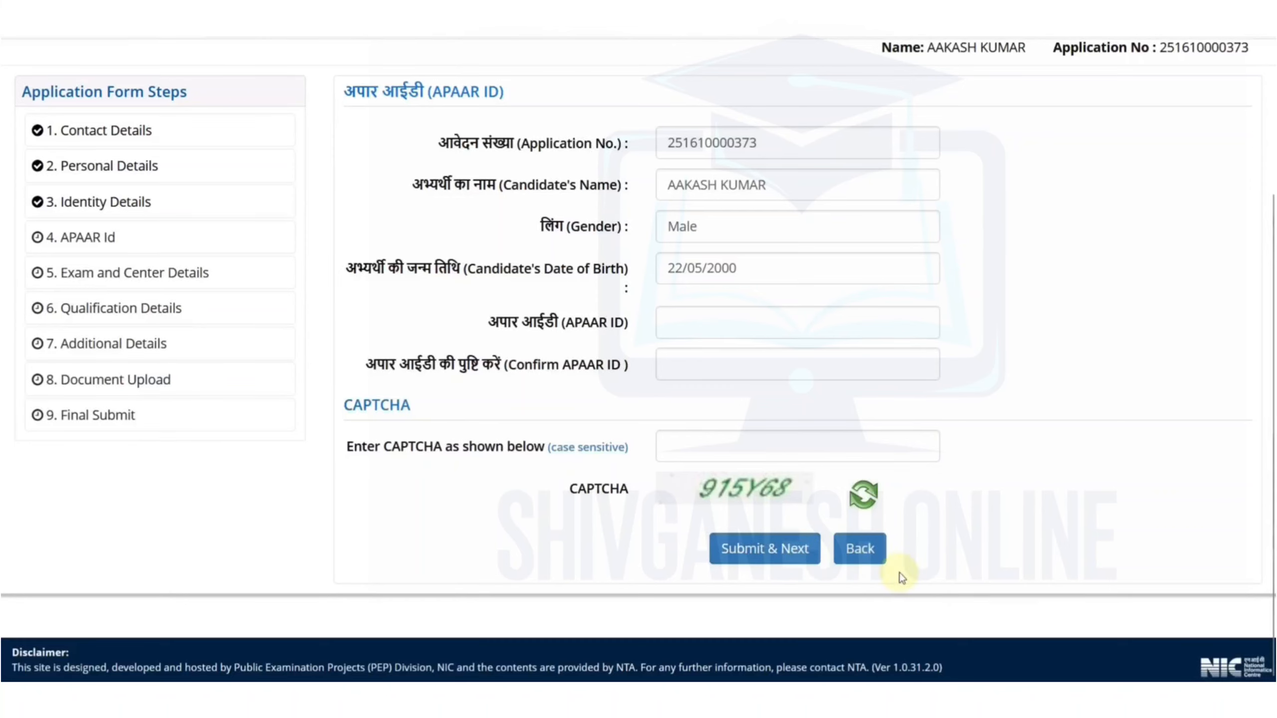
click(876, 557)
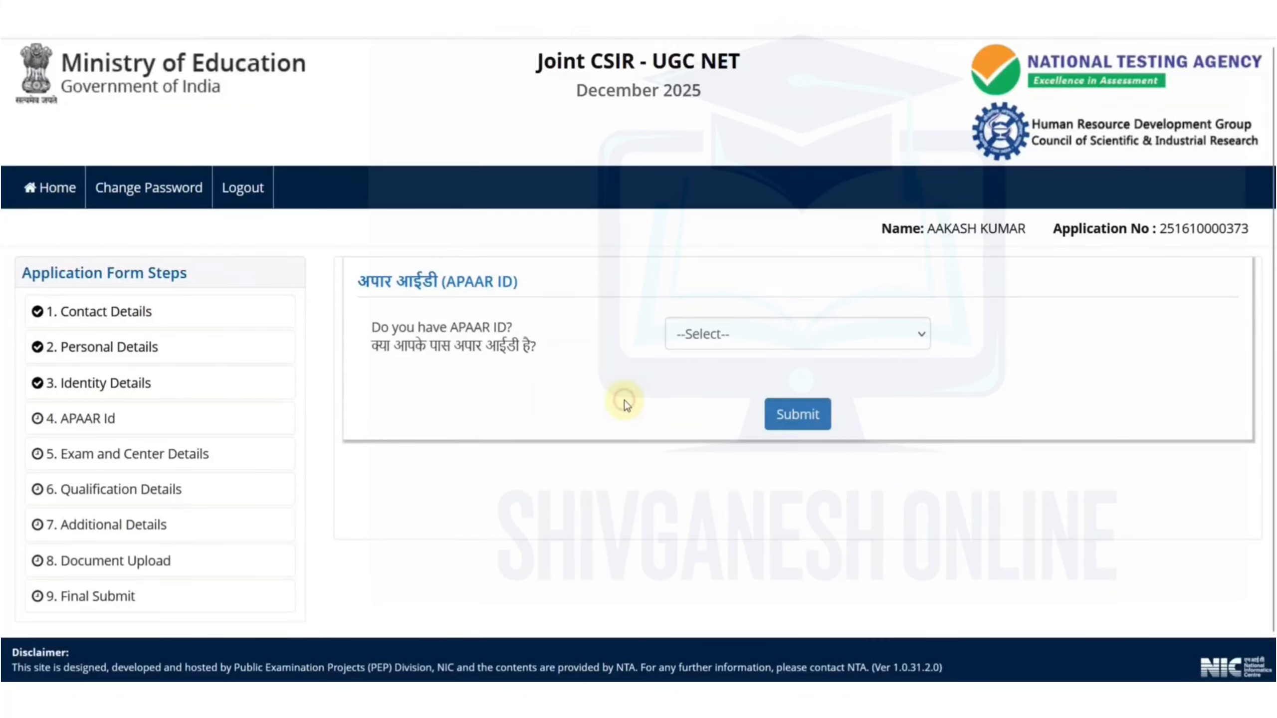
Answer No to having an APAAR ID, then submit and confirm the answer.
click(705, 342)
click(704, 413)
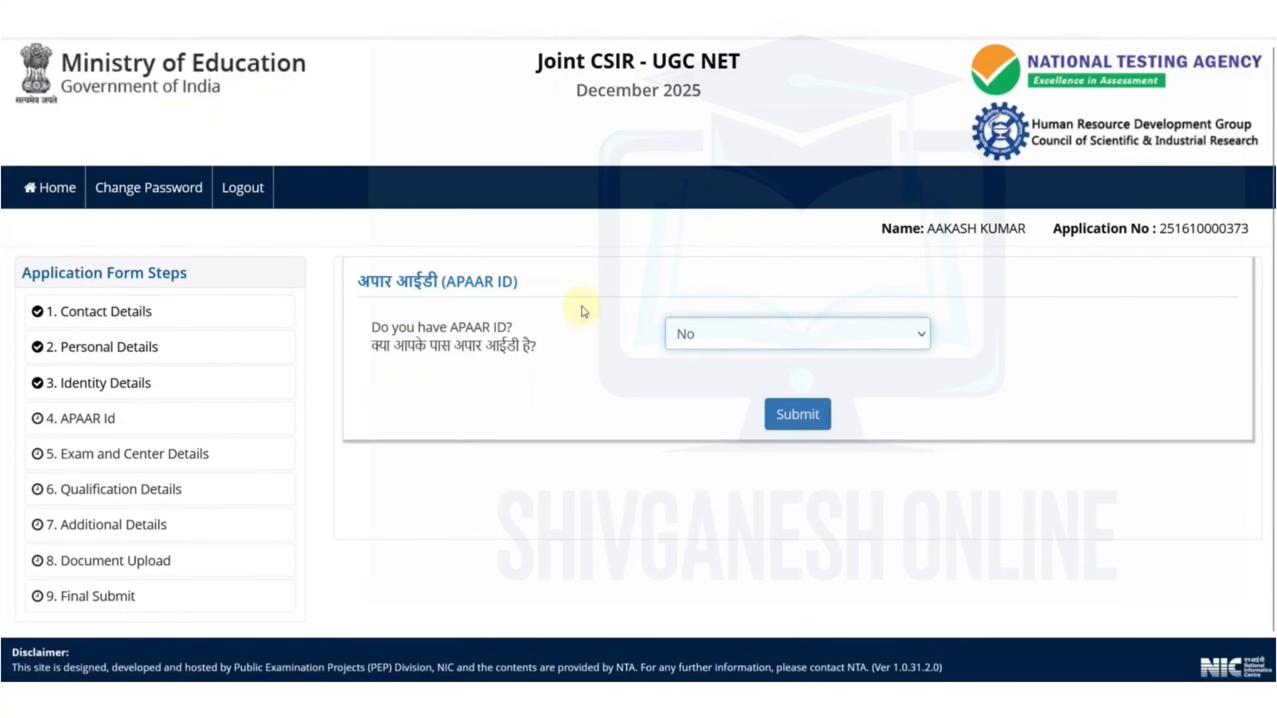
click(796, 420)
click(683, 384)
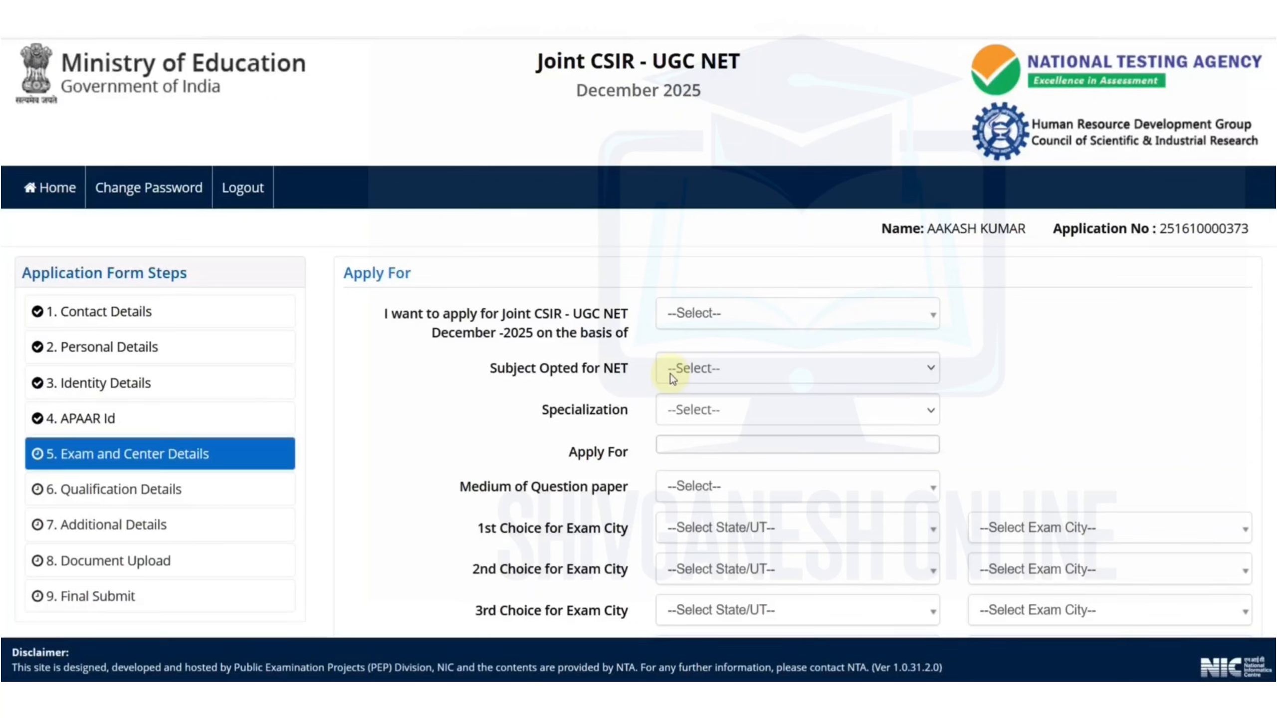
Set the basis for applying to Joint CSIR - UGC NET December 2025 to Four Year under Graduate Programme.
click(681, 326)
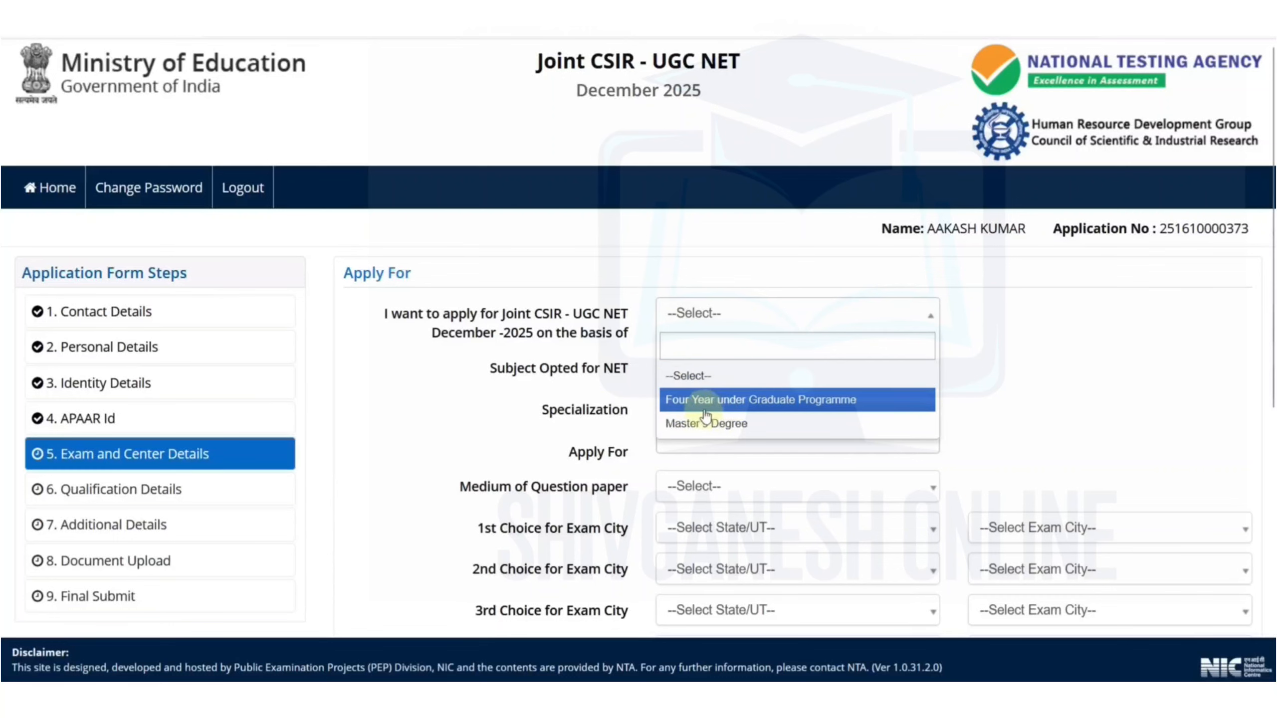
click(802, 405)
scroll(978, 384, down, 2)
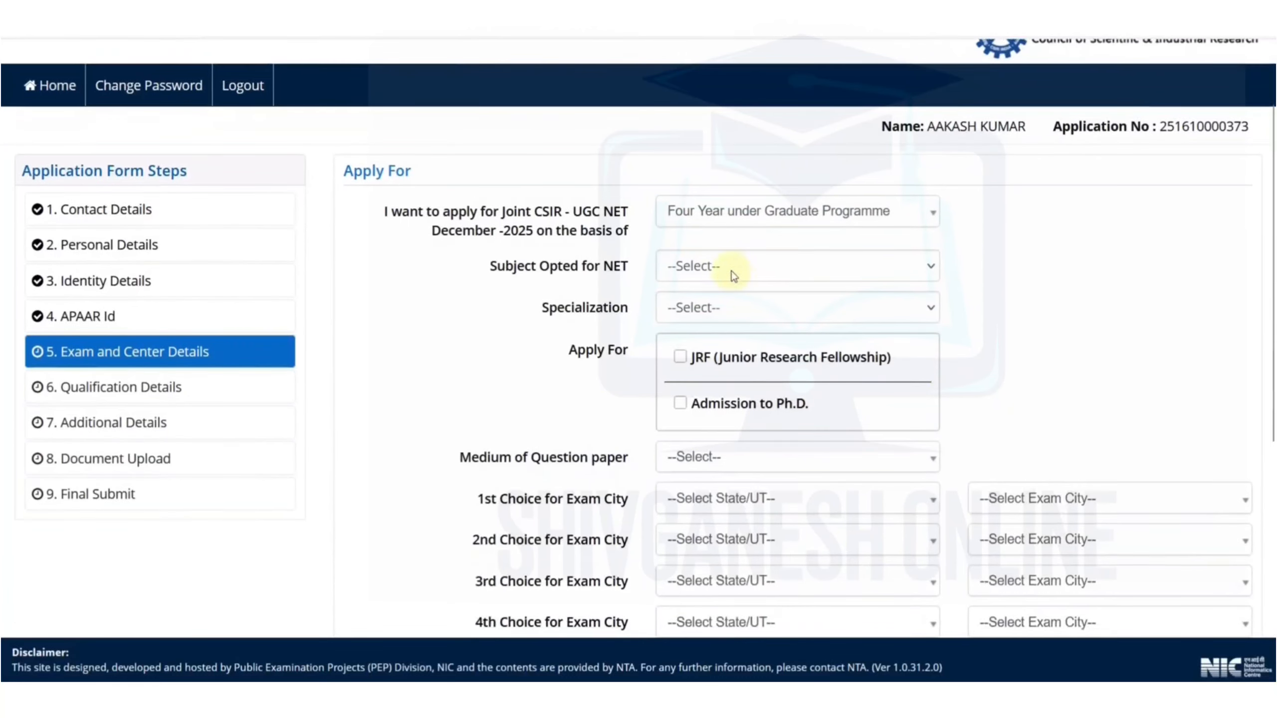
Switch the application basis to Master's Degree to compare the Apply For options, and restore Four Year under Graduate Programme.
click(697, 214)
click(693, 322)
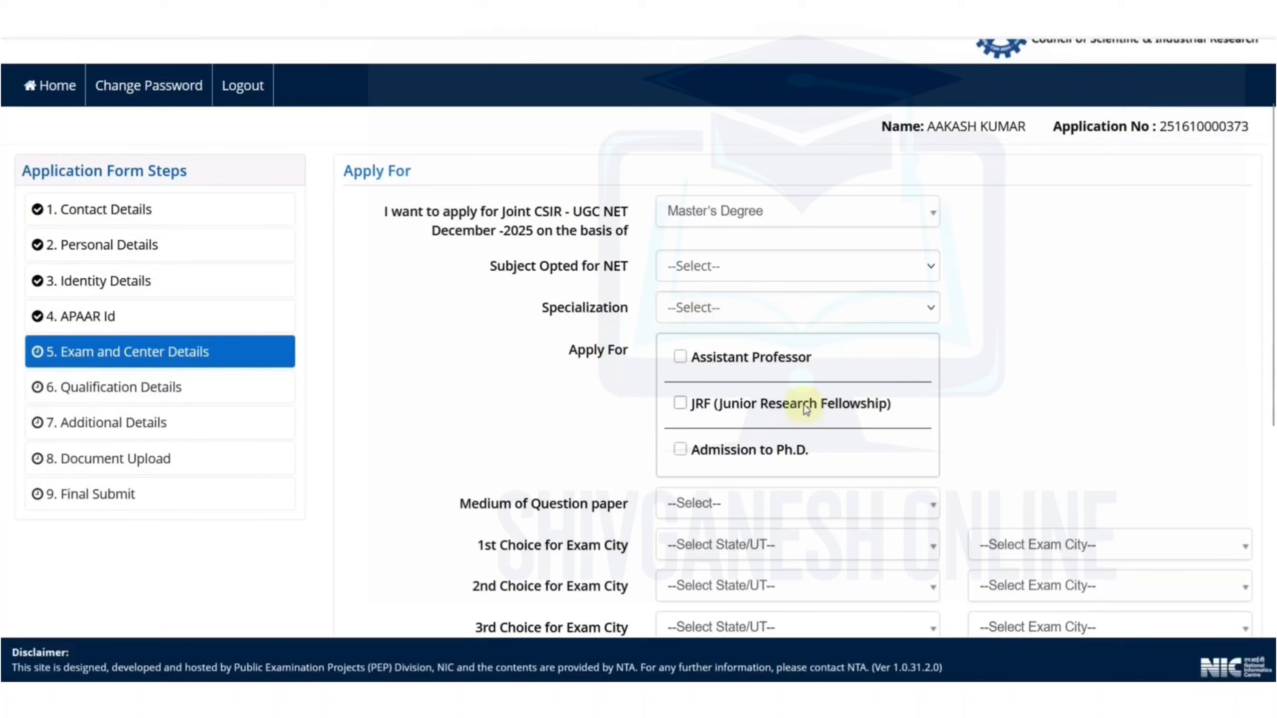
click(703, 215)
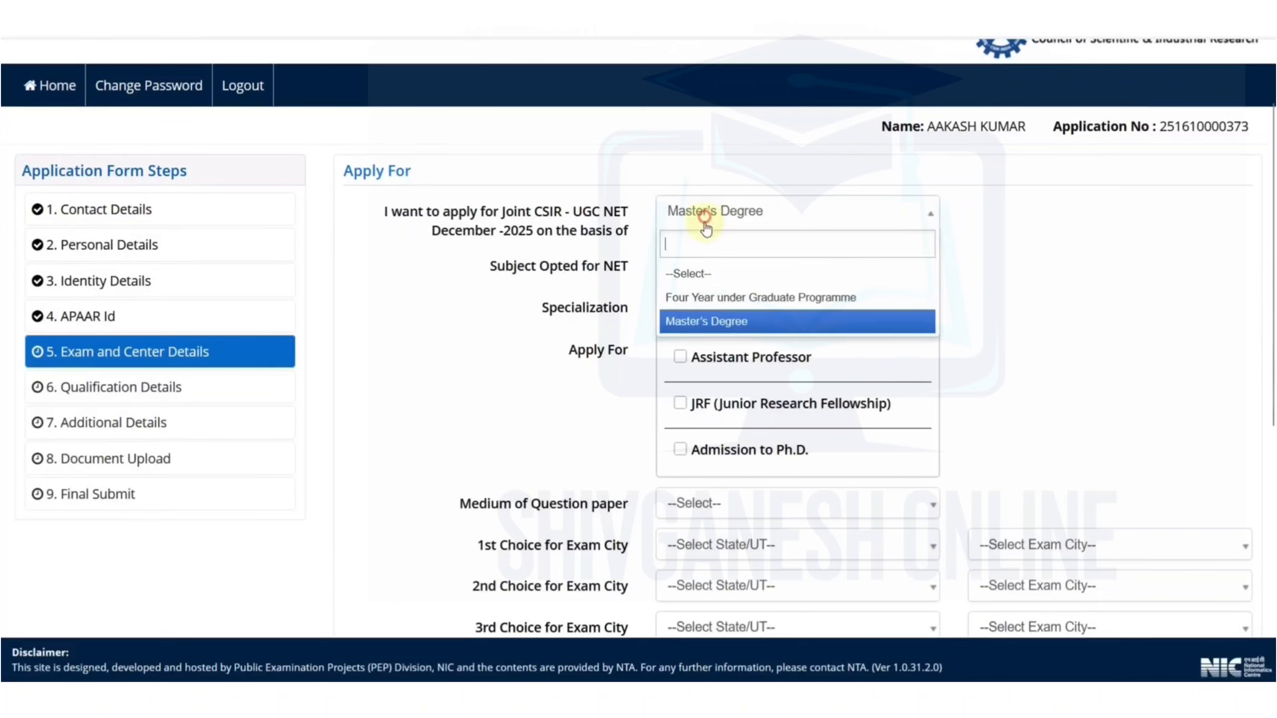
click(686, 294)
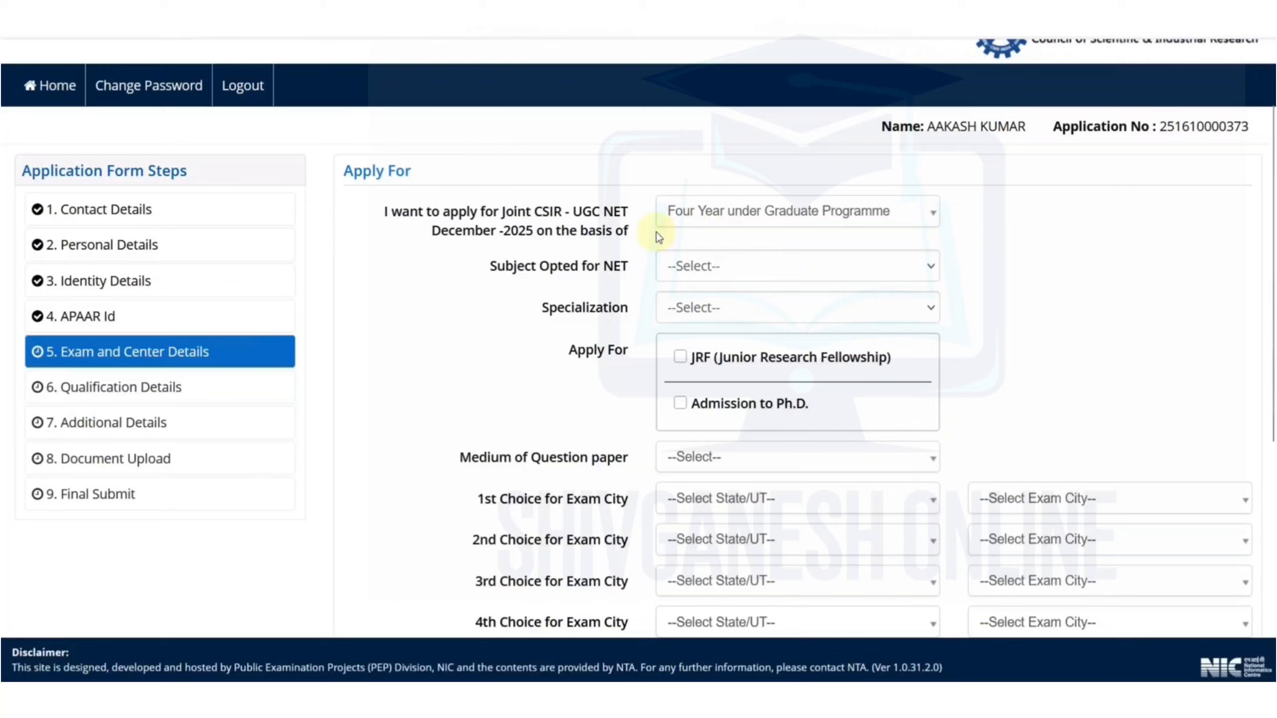
click(738, 228)
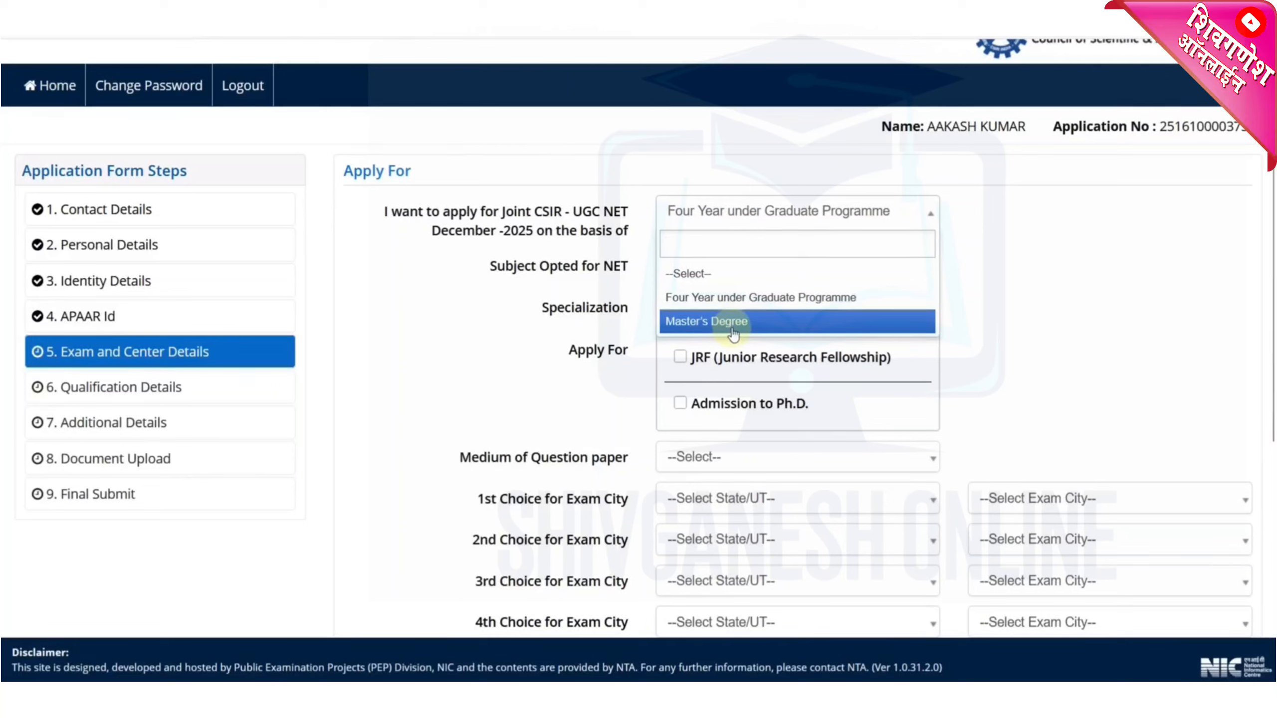
click(444, 314)
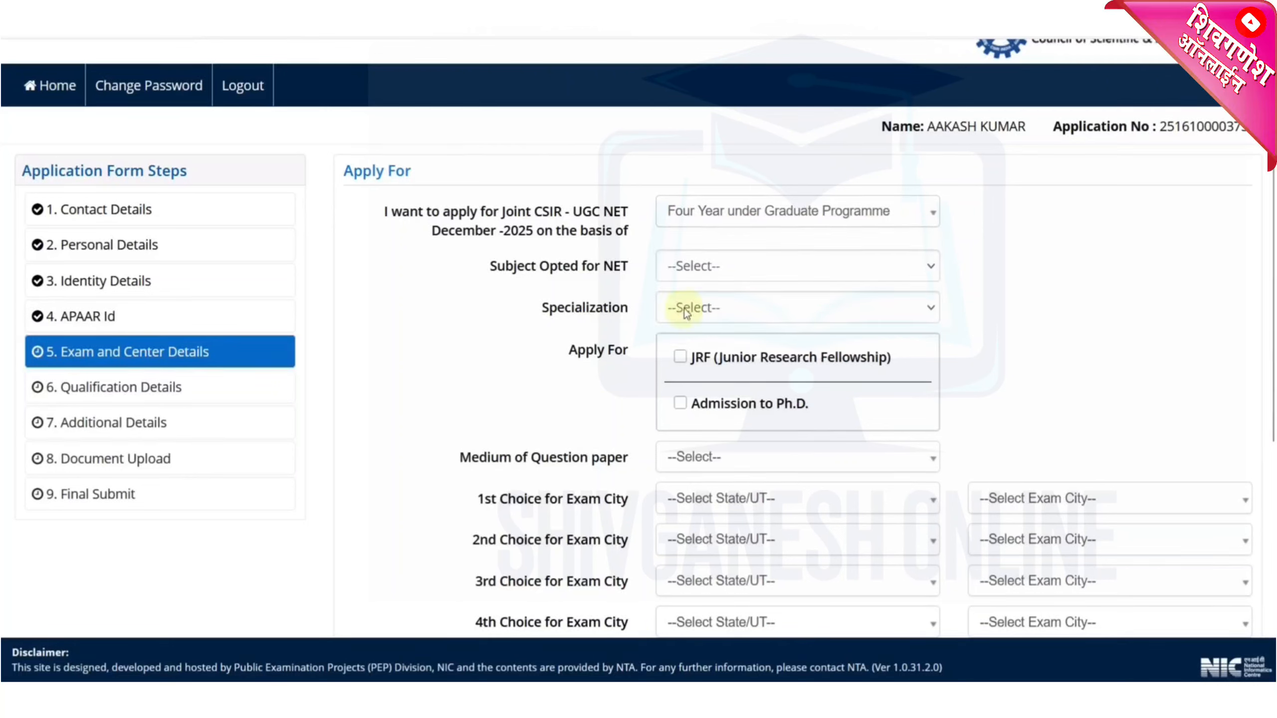
Set the NET subject to Mathematical Sciences and its specialization to Applied Mathematics.
click(724, 280)
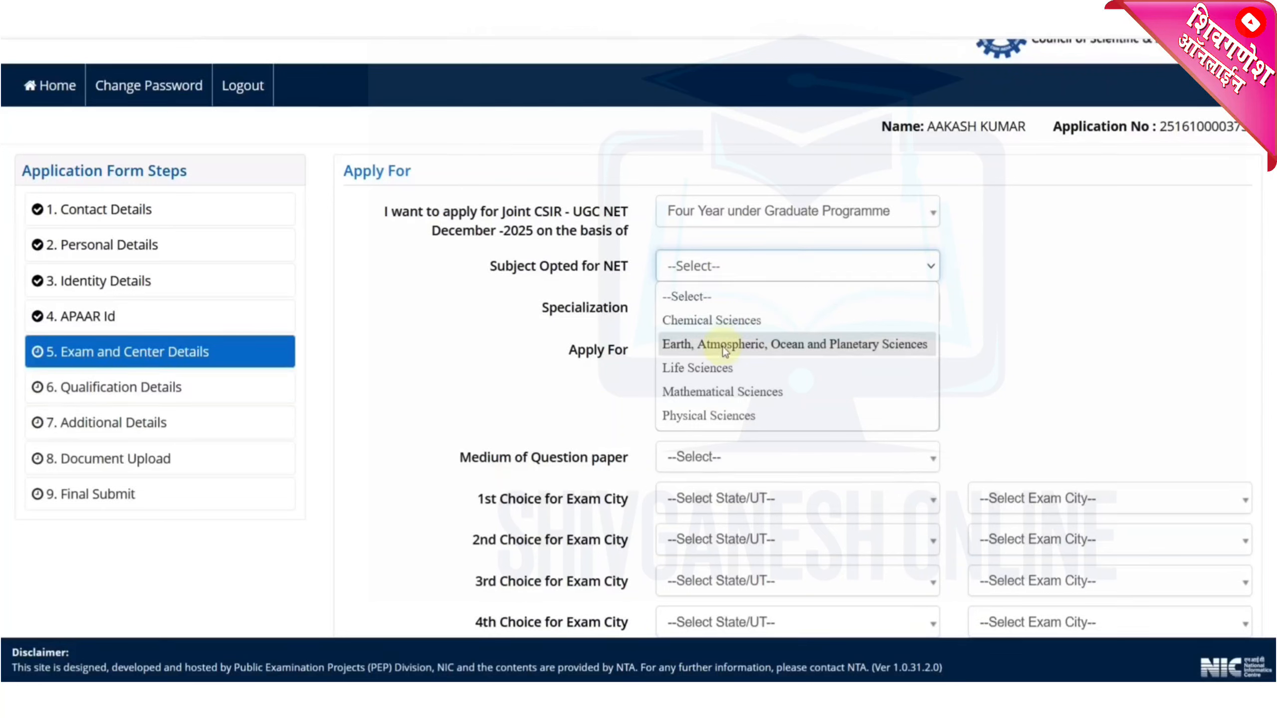
click(718, 397)
click(701, 312)
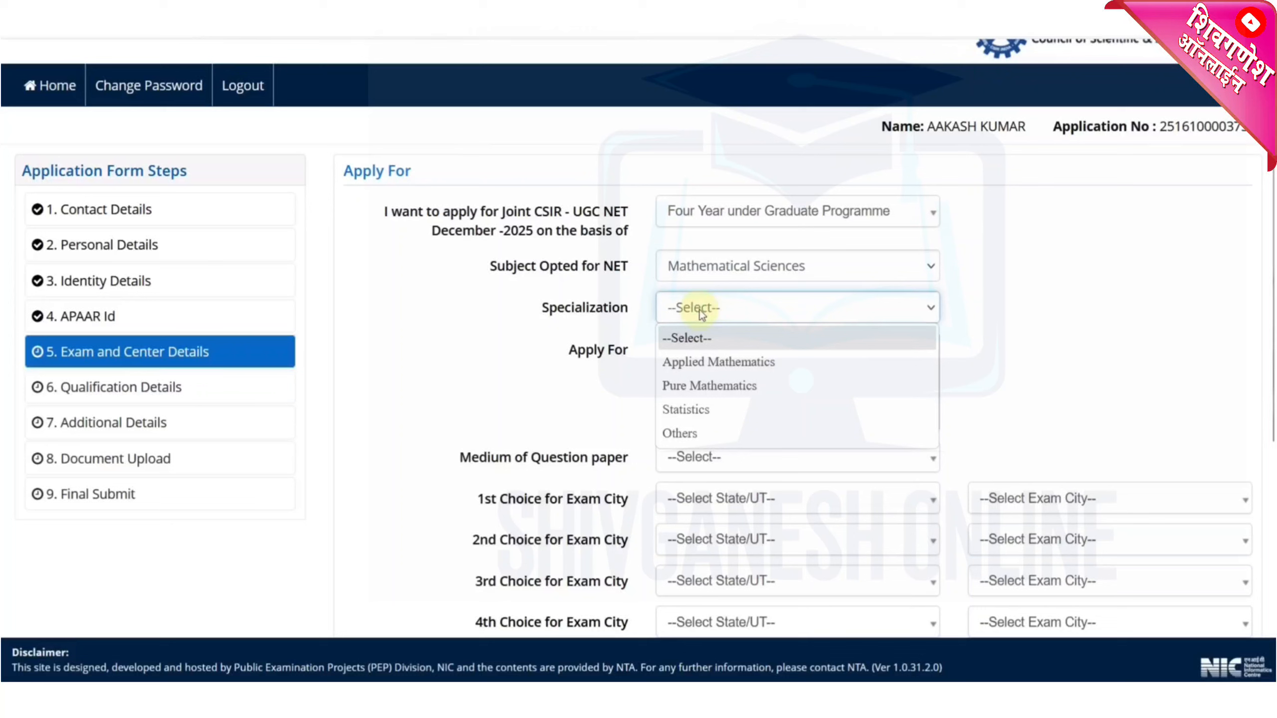
click(704, 432)
click(980, 308)
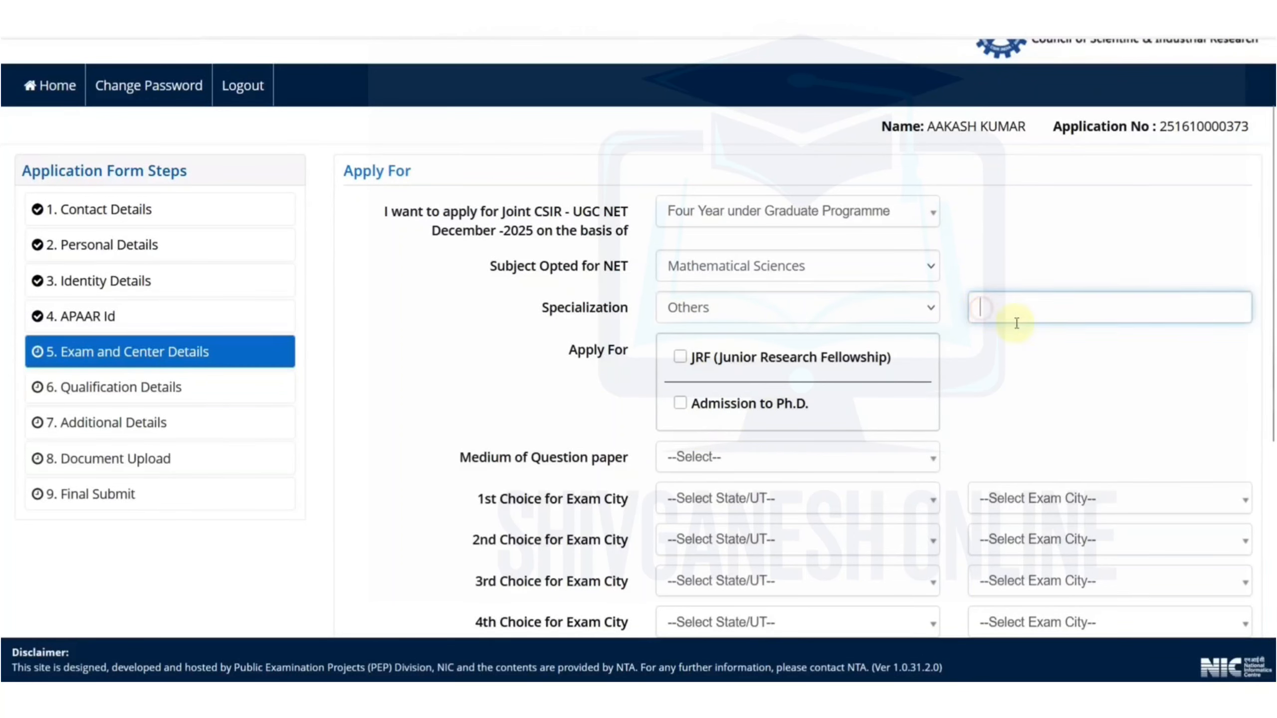
click(812, 320)
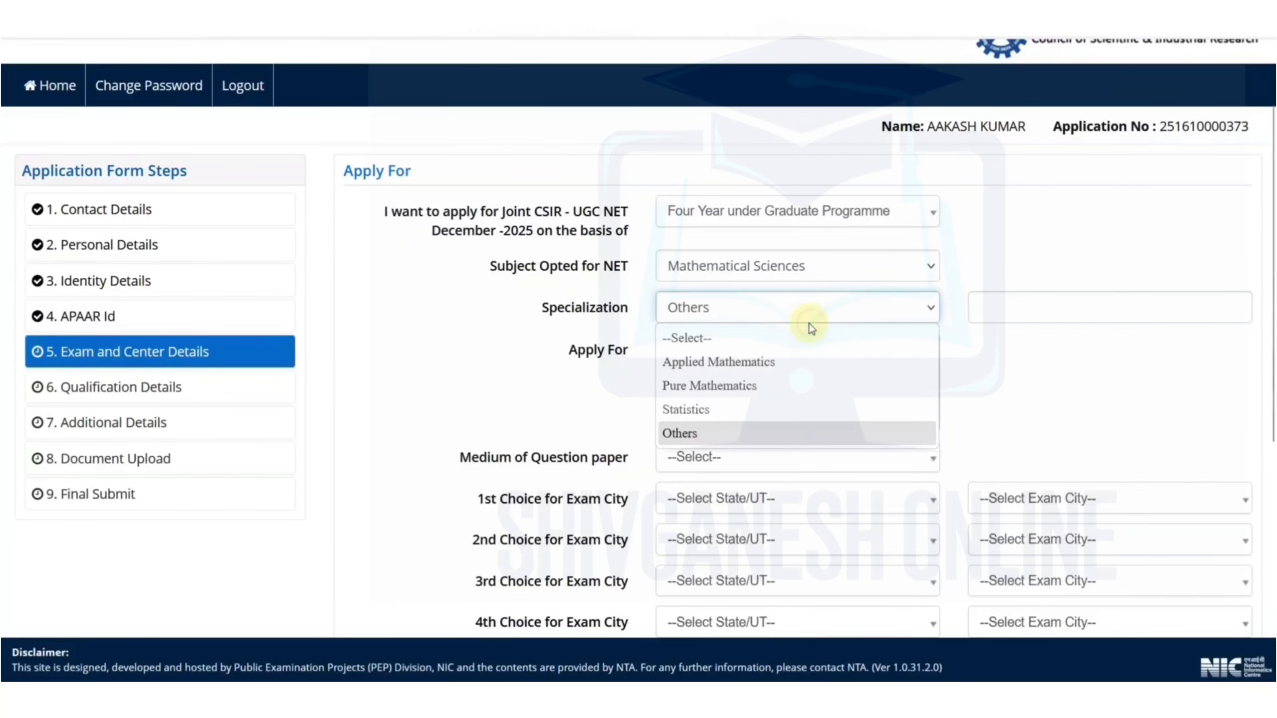
click(756, 372)
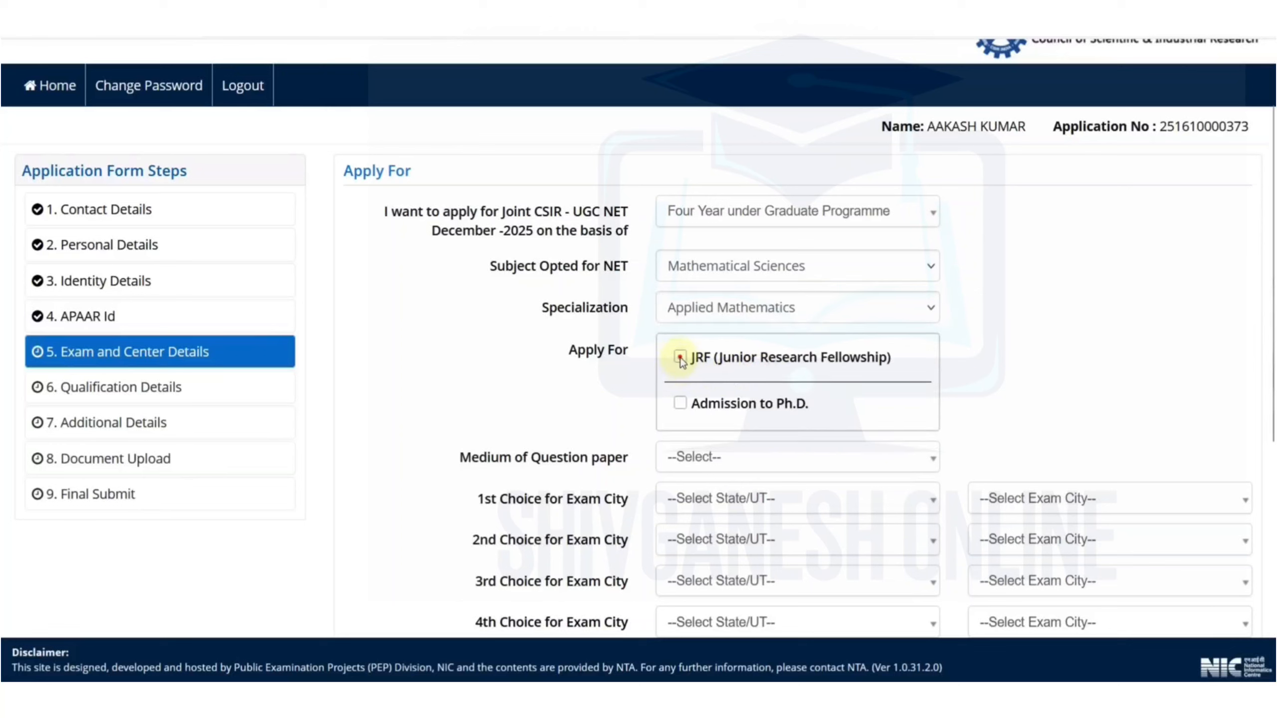
Apply for both JRF (Junior Research Fellowship) and Admission to Ph.D., with English as the question paper medium.
click(680, 358)
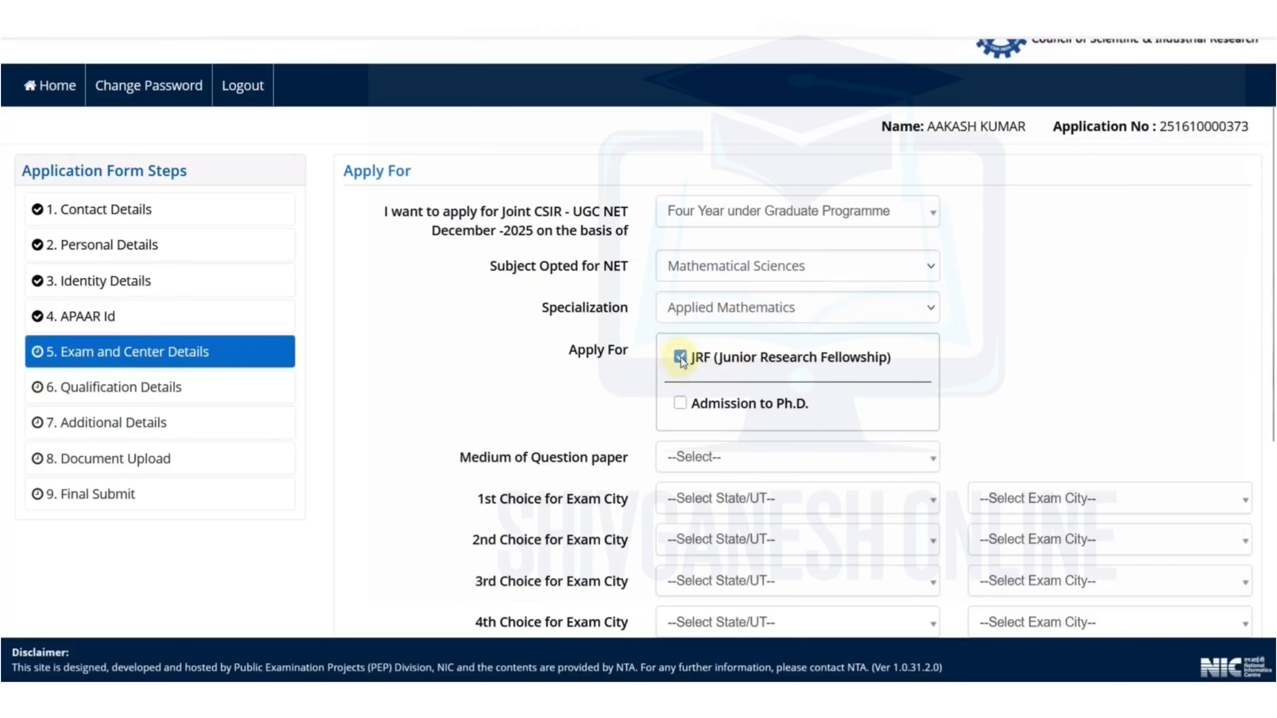
click(681, 404)
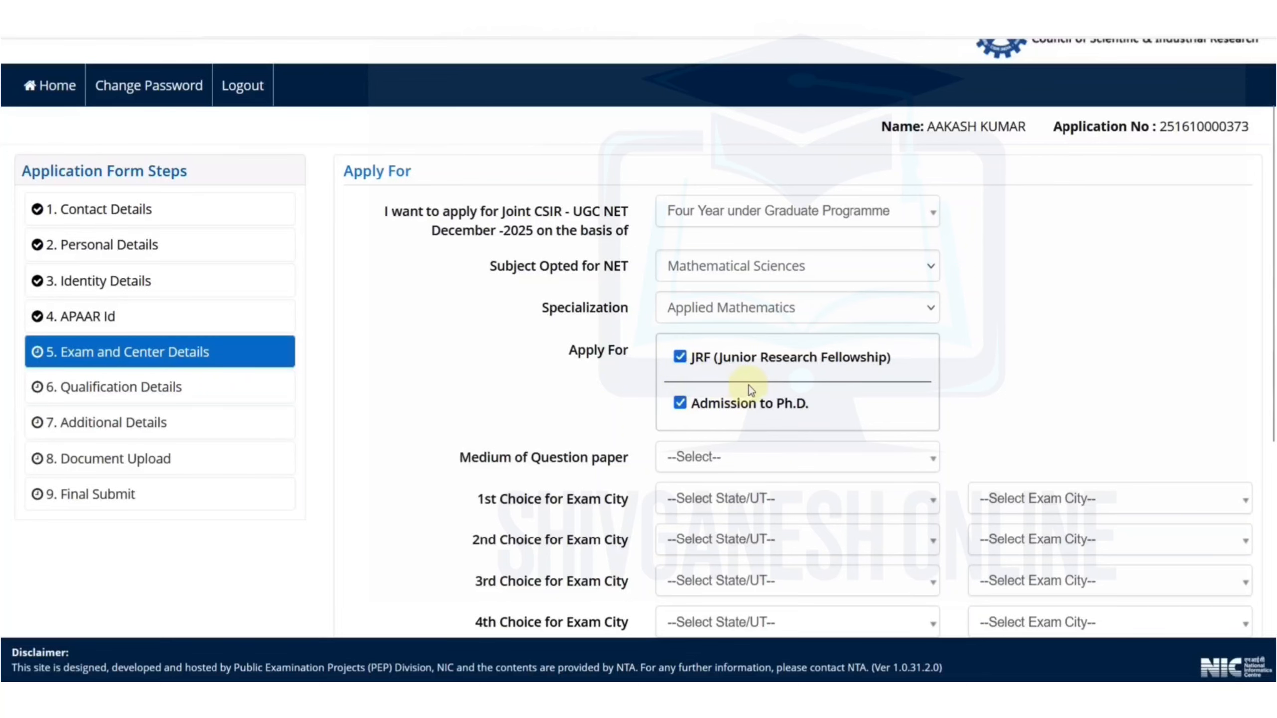
scroll(751, 391, down, 4)
click(712, 254)
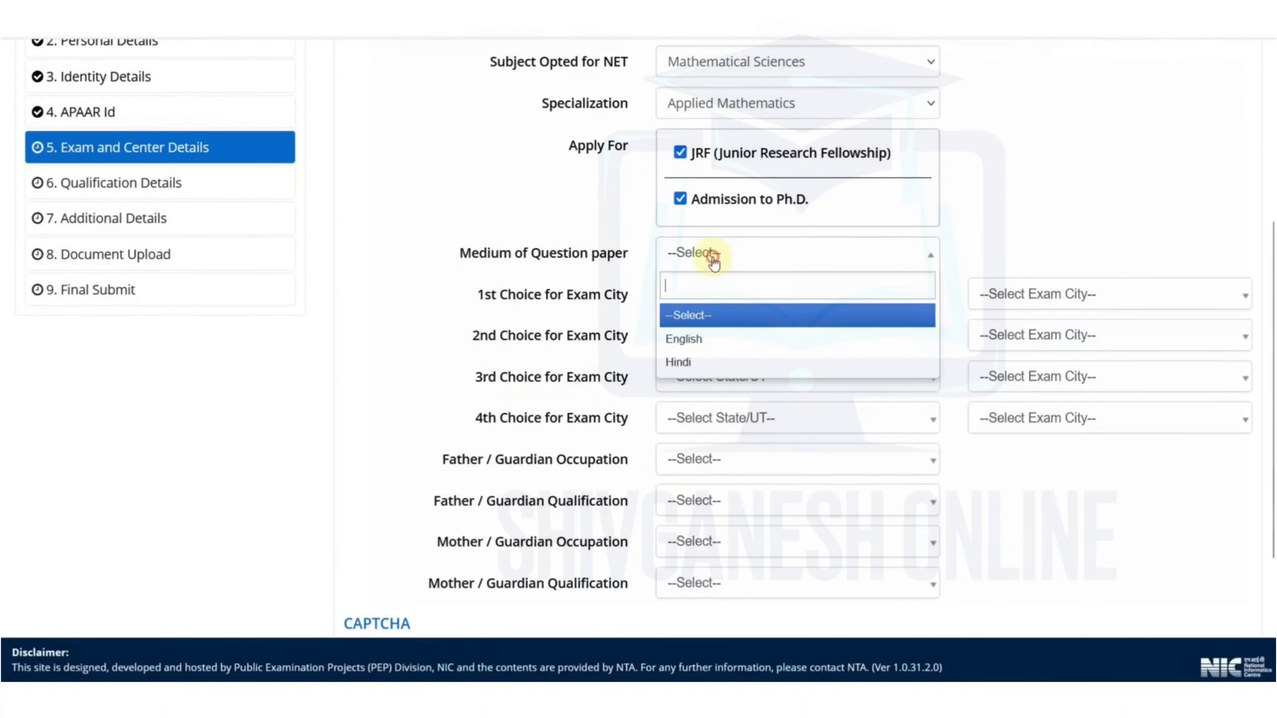
click(708, 338)
Set the first exam city choice to Alwar, Rajasthan, and the second to Bikaner, Rajasthan.
click(733, 301)
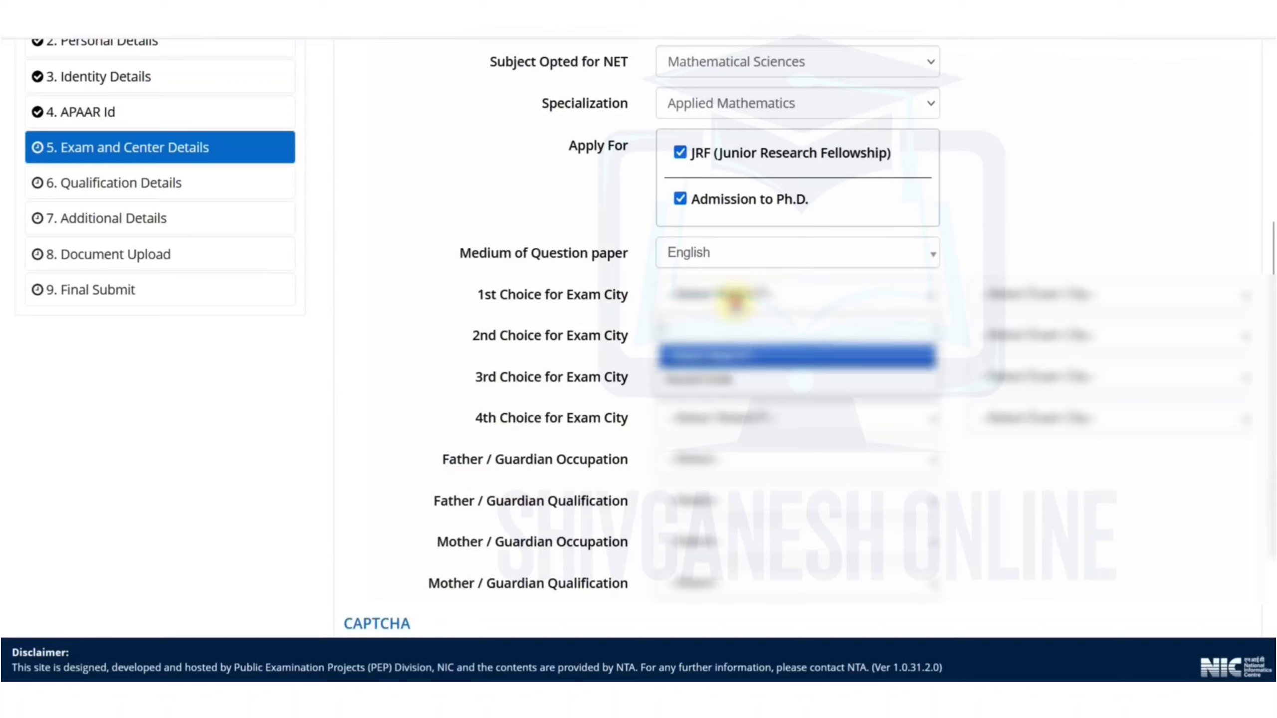
click(714, 386)
click(990, 301)
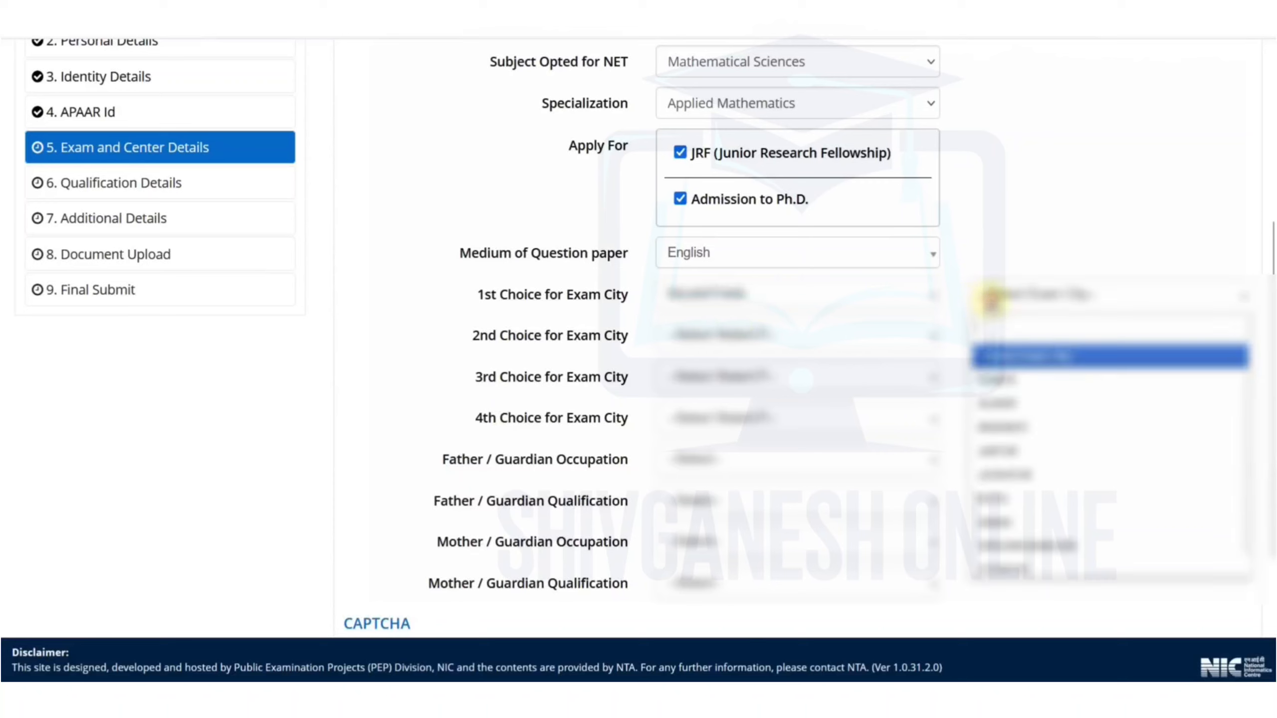
click(1003, 373)
click(735, 336)
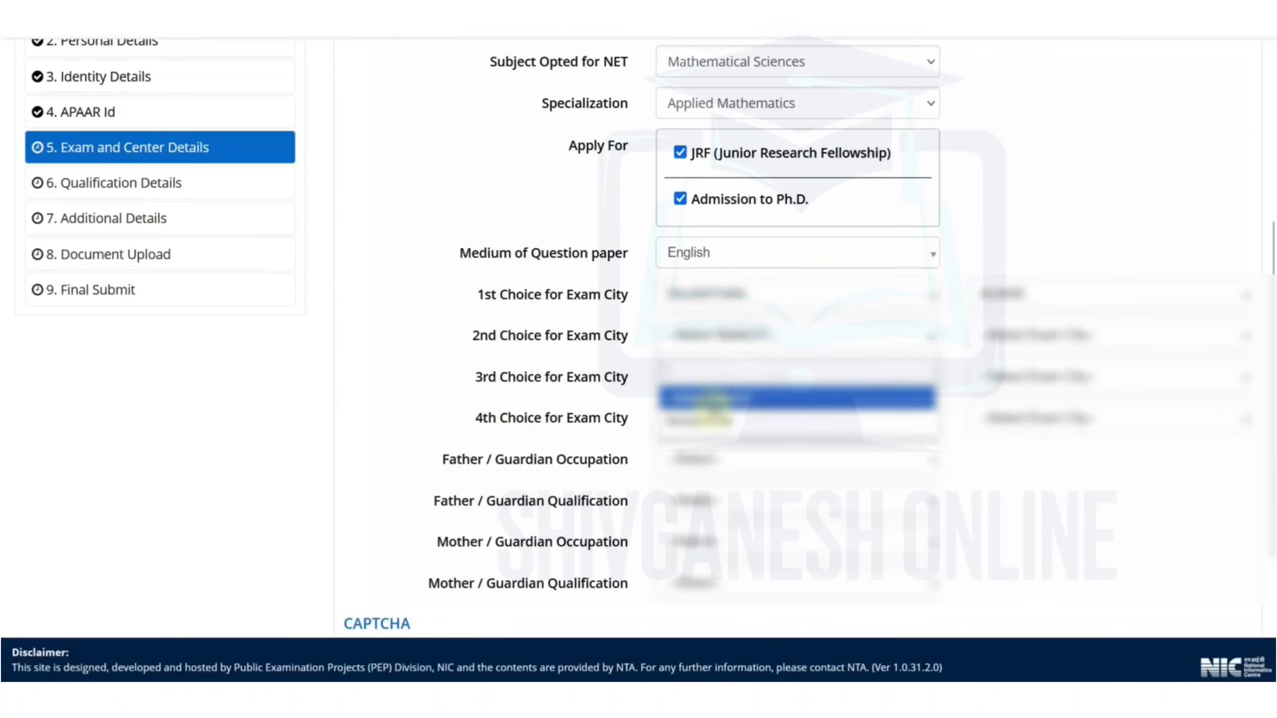
click(709, 399)
click(1016, 336)
click(1011, 461)
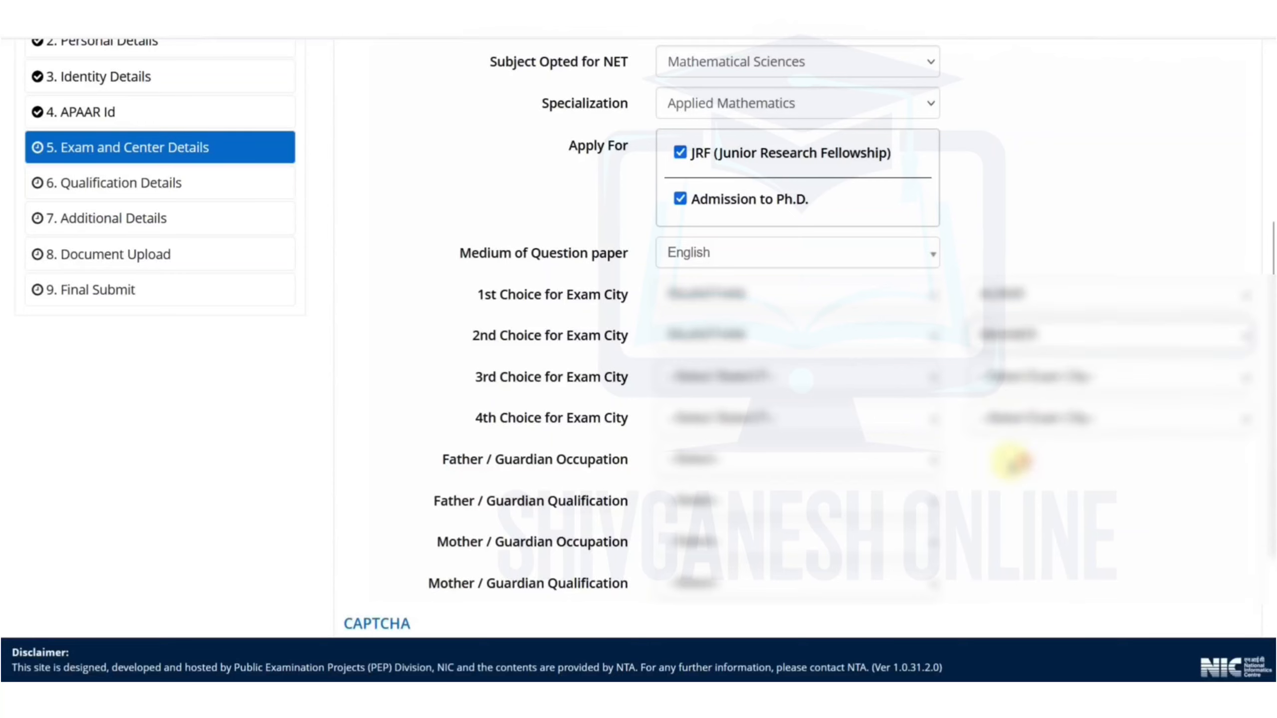
Set the third exam city choice to Sikar, Rajasthan, and the fourth to Udaipur, Rajasthan.
click(727, 380)
click(710, 452)
click(1064, 377)
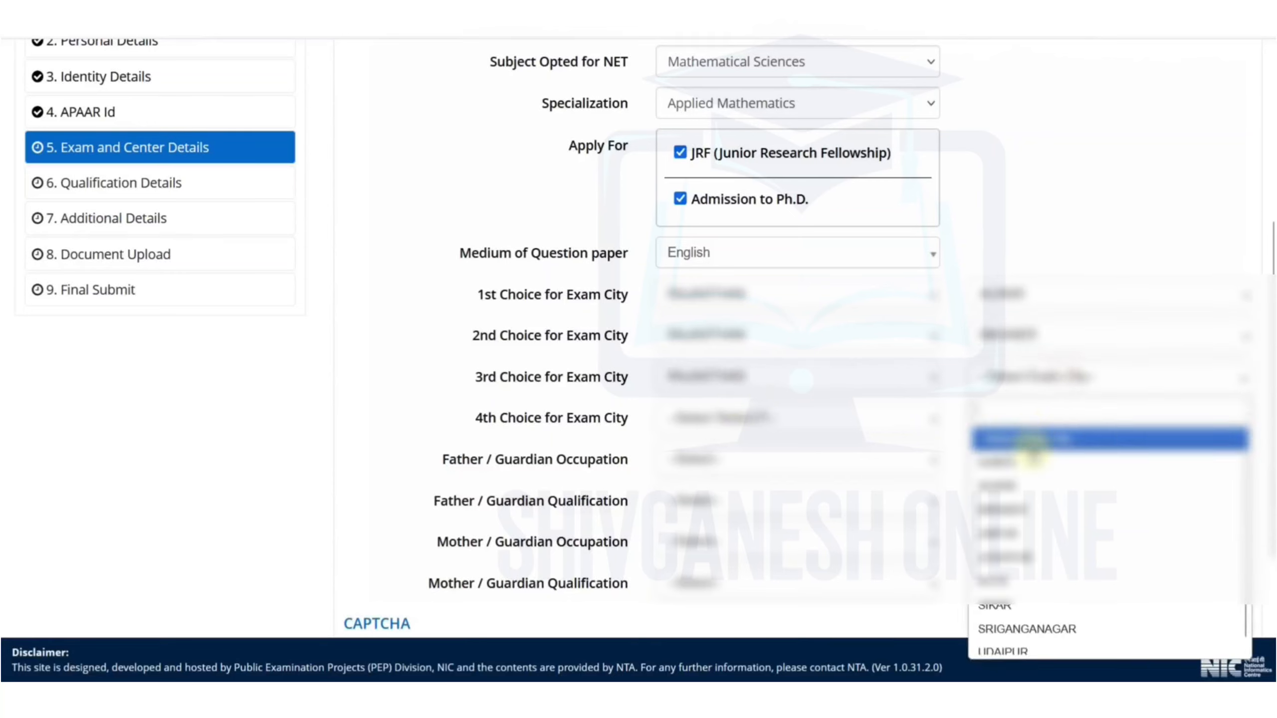
click(997, 608)
click(696, 427)
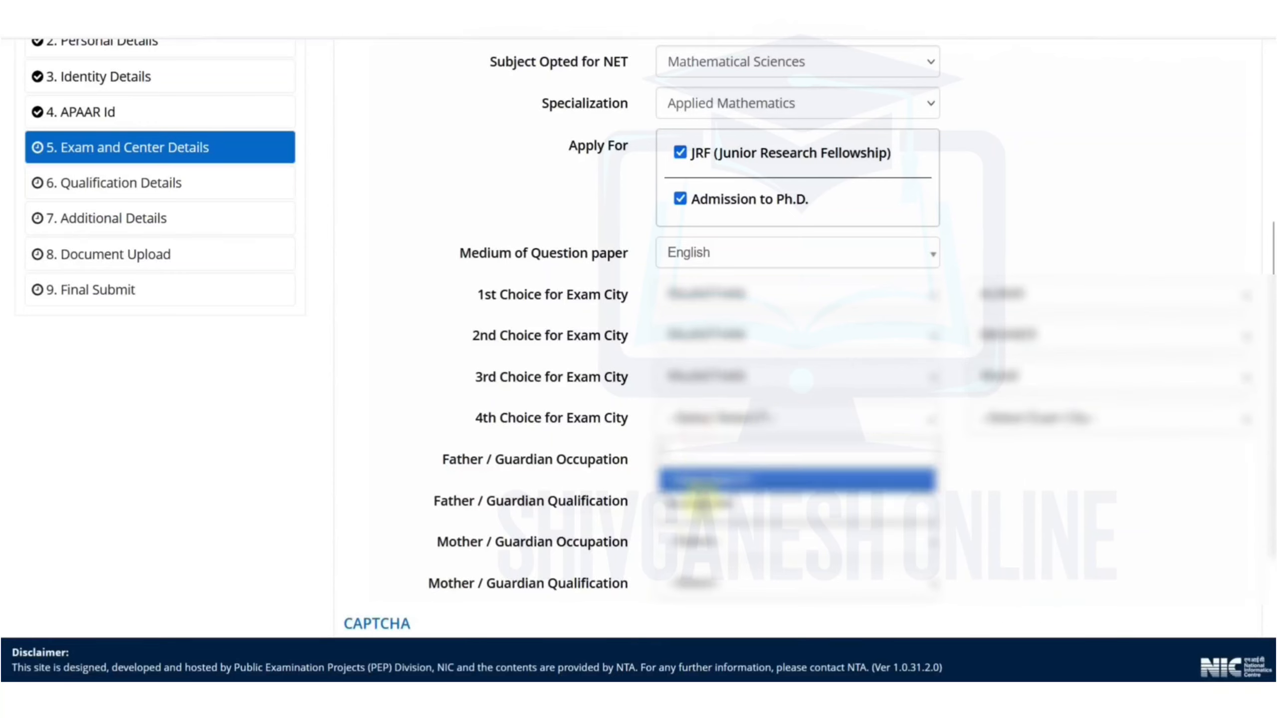
click(699, 481)
click(1035, 423)
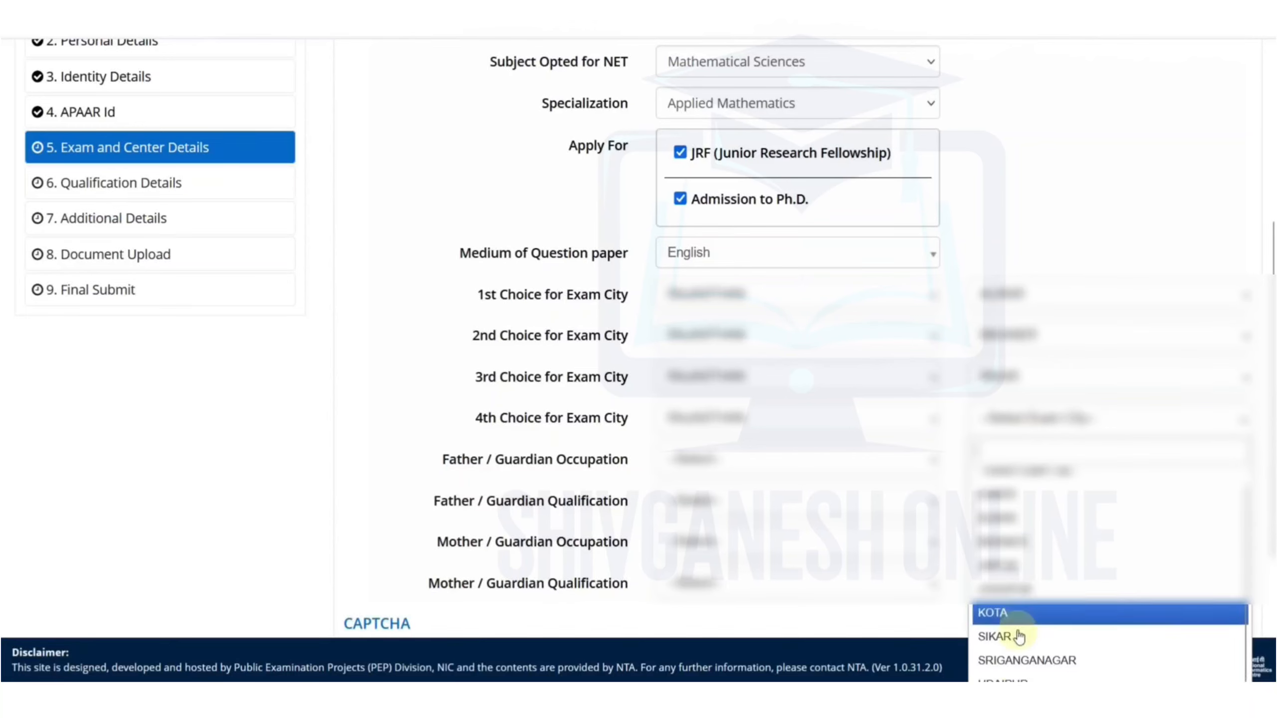
click(1013, 676)
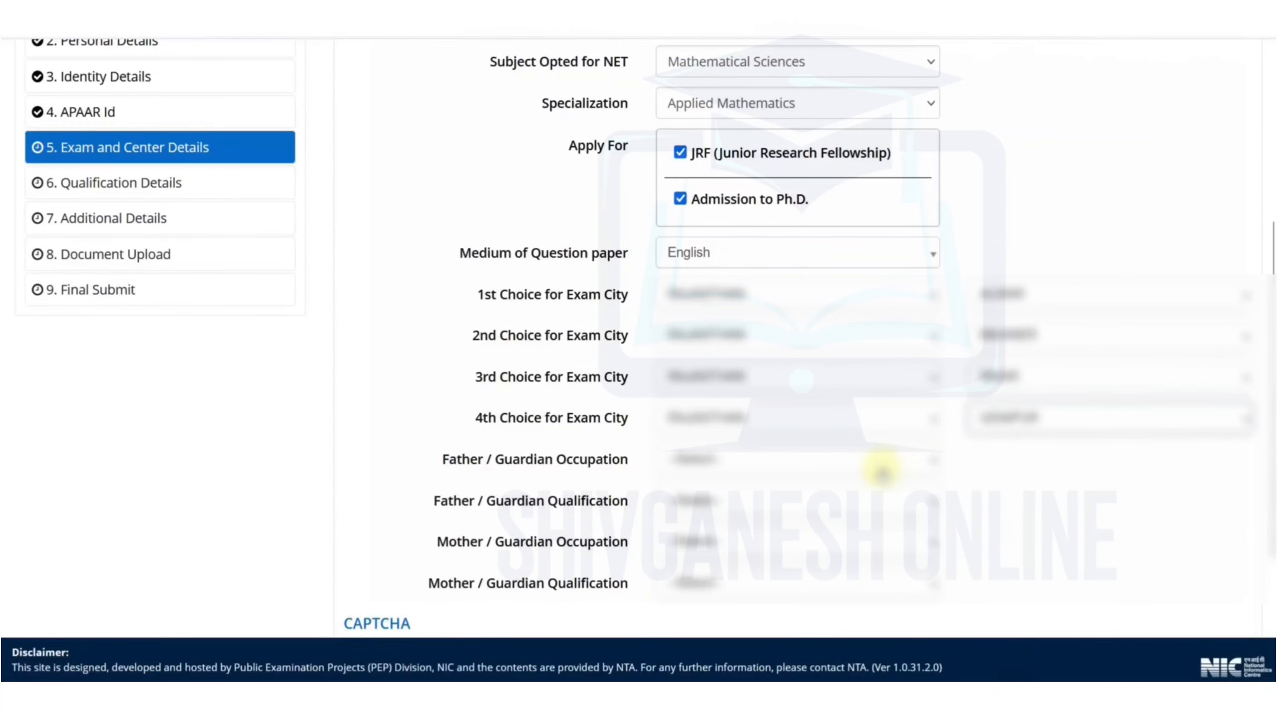
Set the father or guardian's occupation to Business and qualification to Graduate.
scroll(885, 465, down, 4)
click(721, 254)
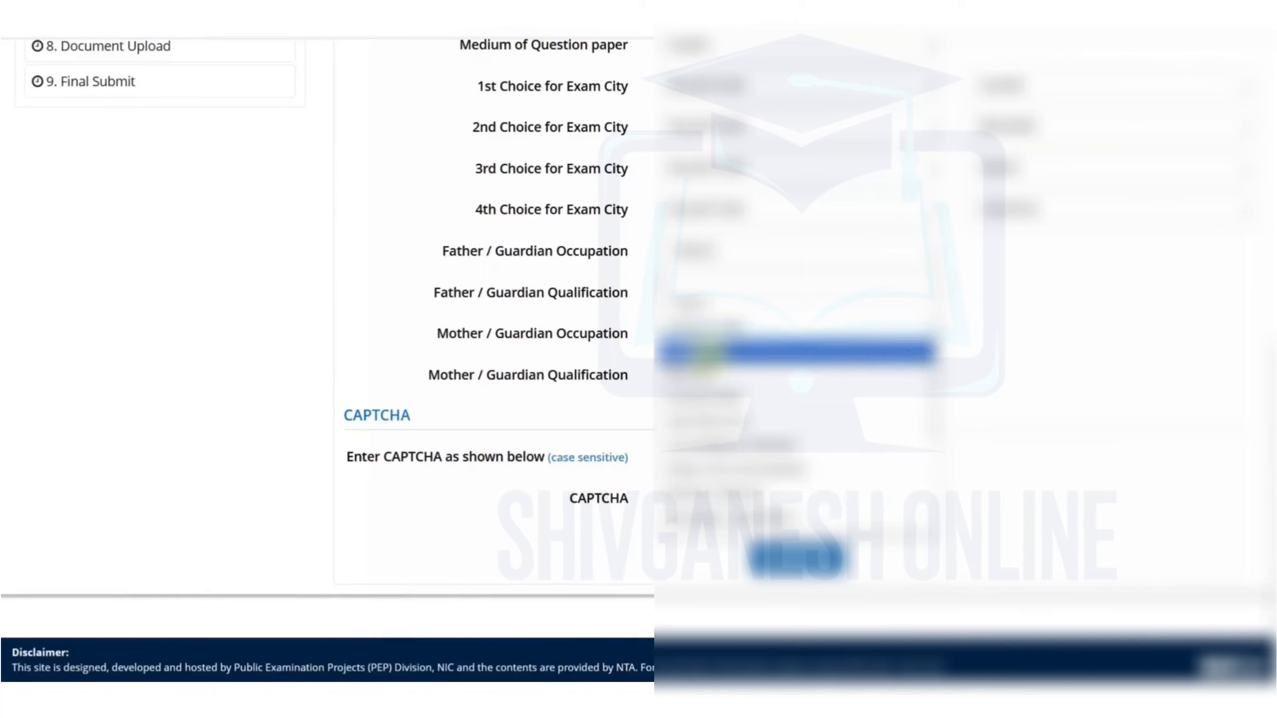
click(709, 349)
click(713, 297)
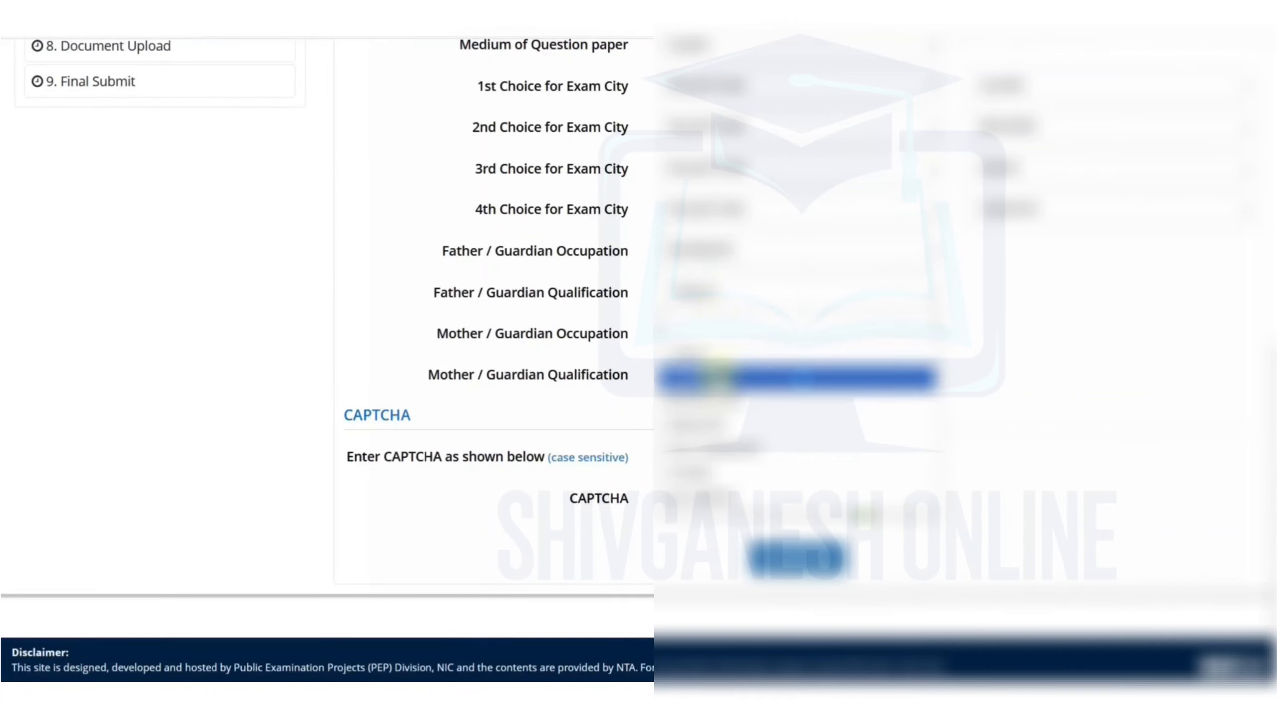
click(719, 420)
Set the mother or guardian's occupation to Others (Including House Wife) and qualification to Graduate.
click(699, 338)
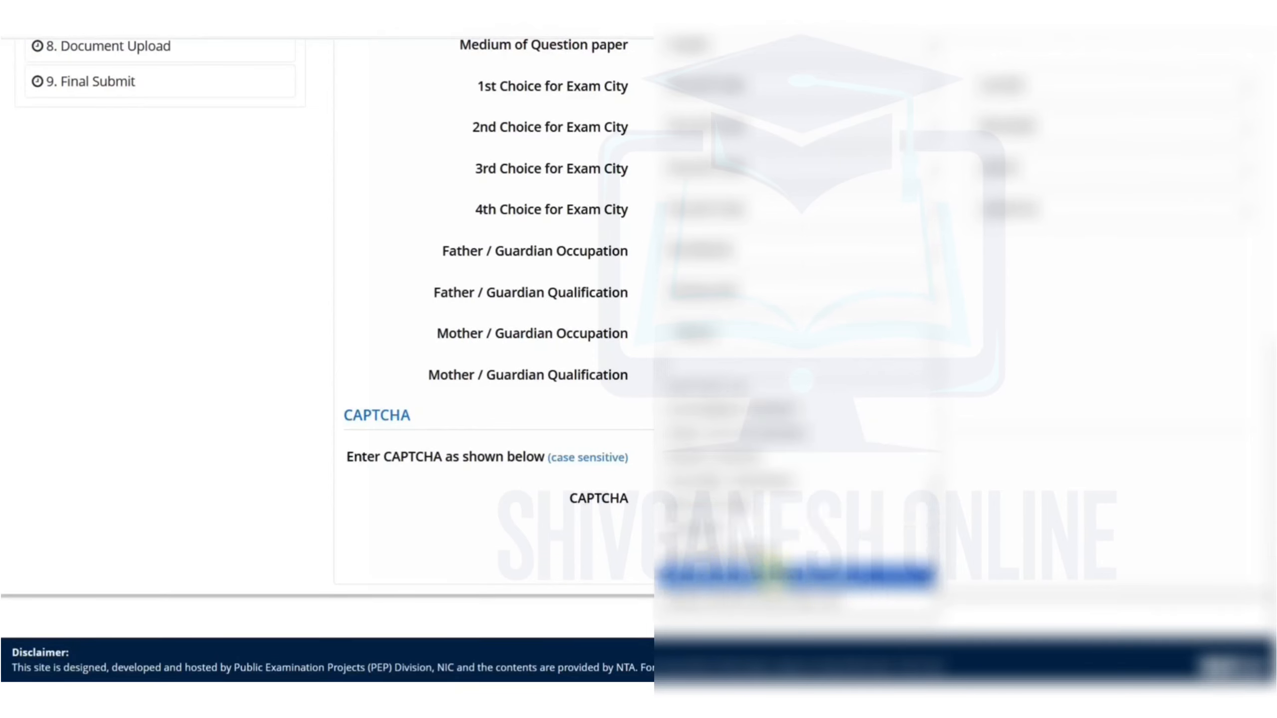
click(732, 578)
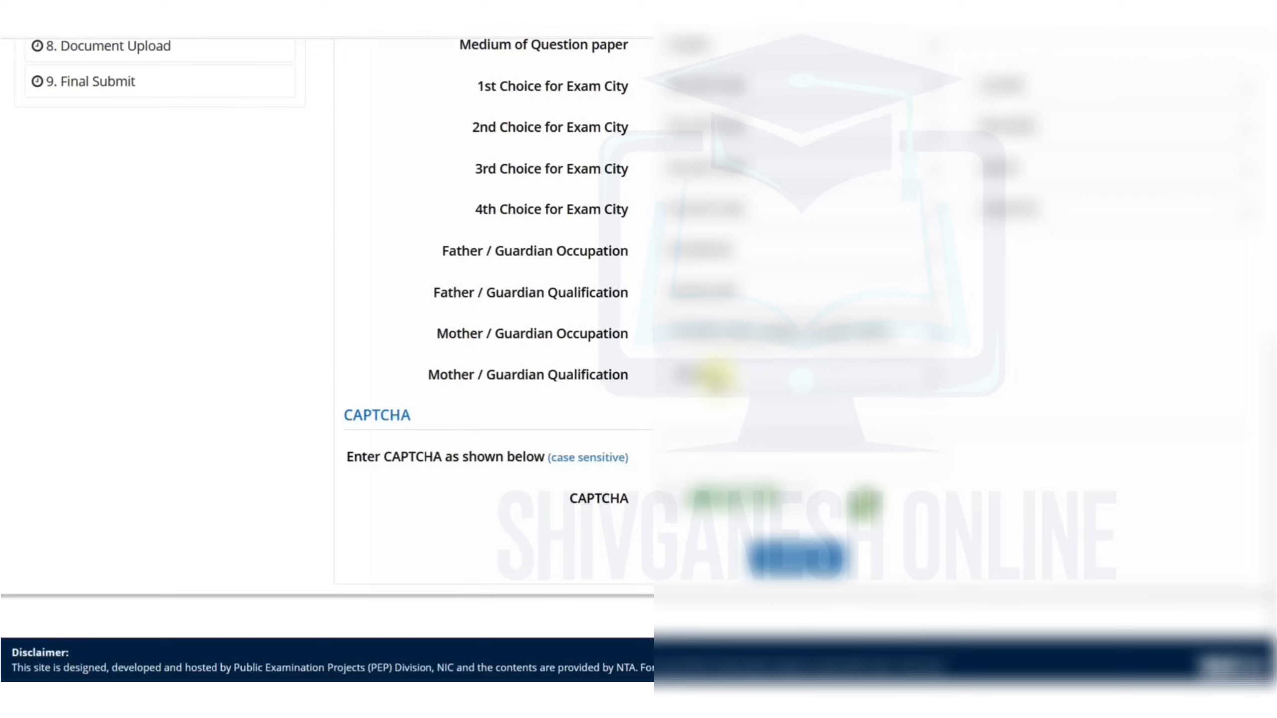
click(737, 374)
click(718, 505)
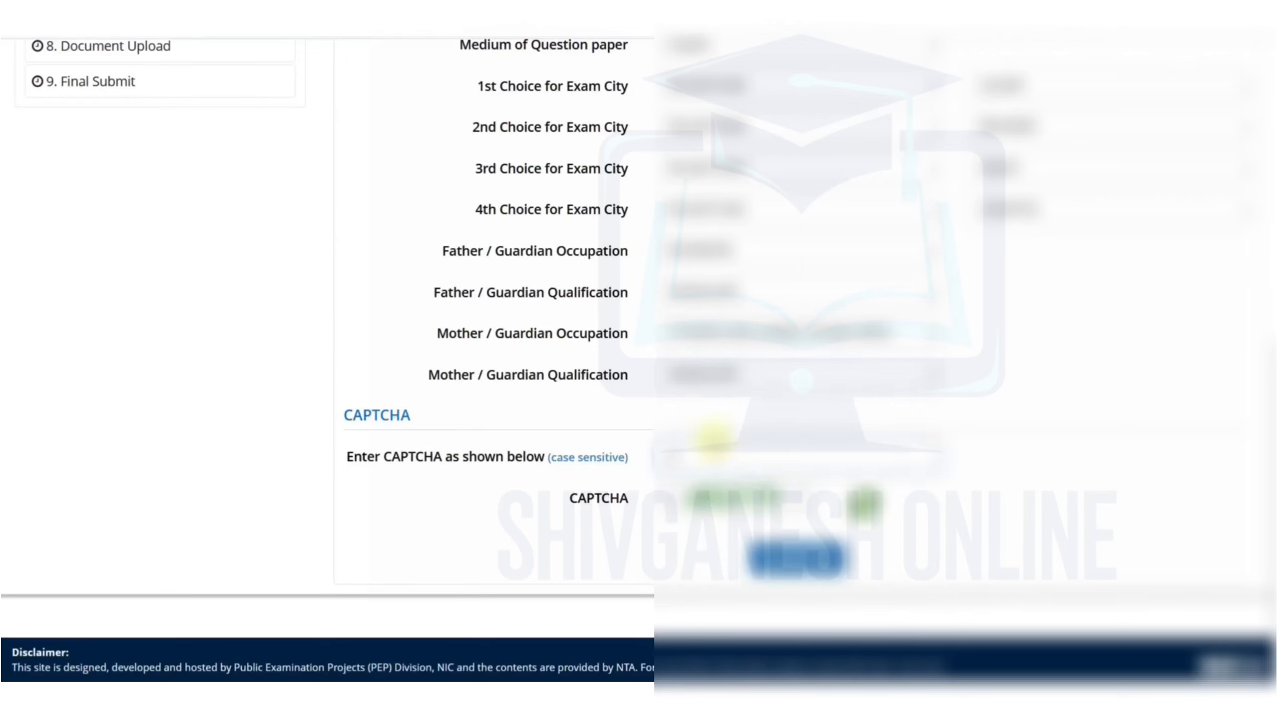
Enter the CAPTCHA code, then save the exam and center details and continue to the qualification details.
text(a)
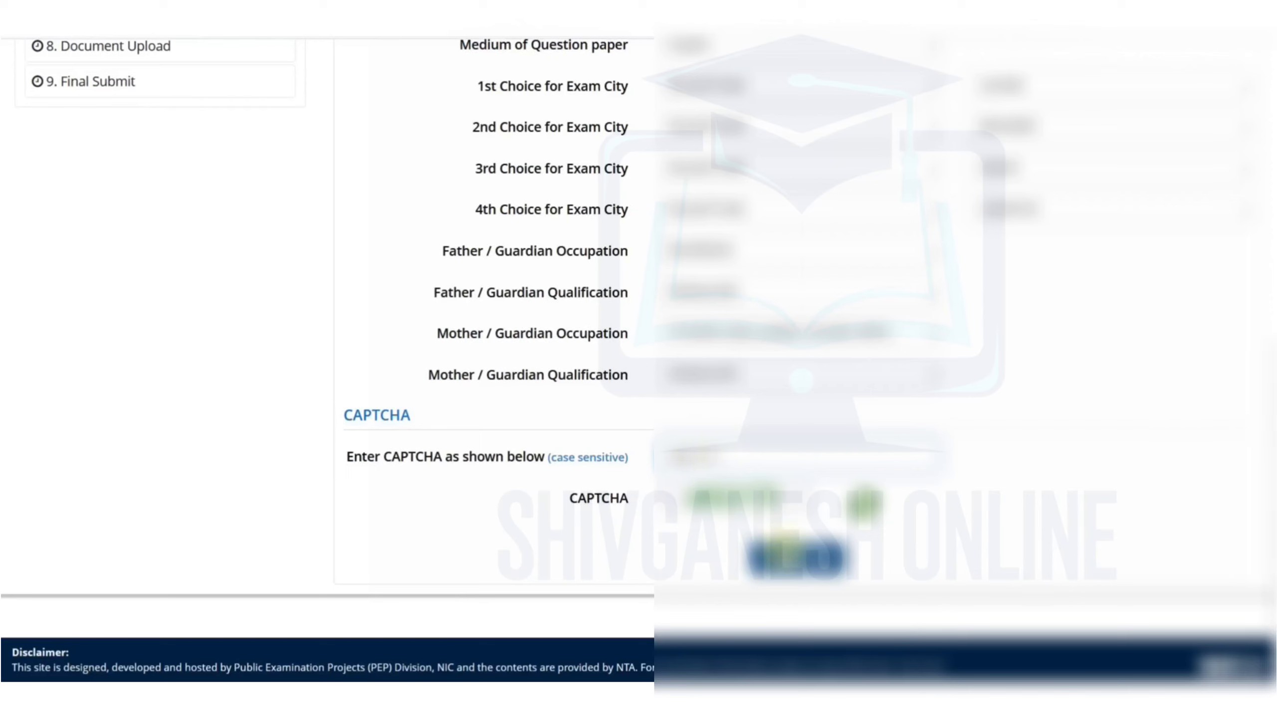
click(796, 557)
click(615, 400)
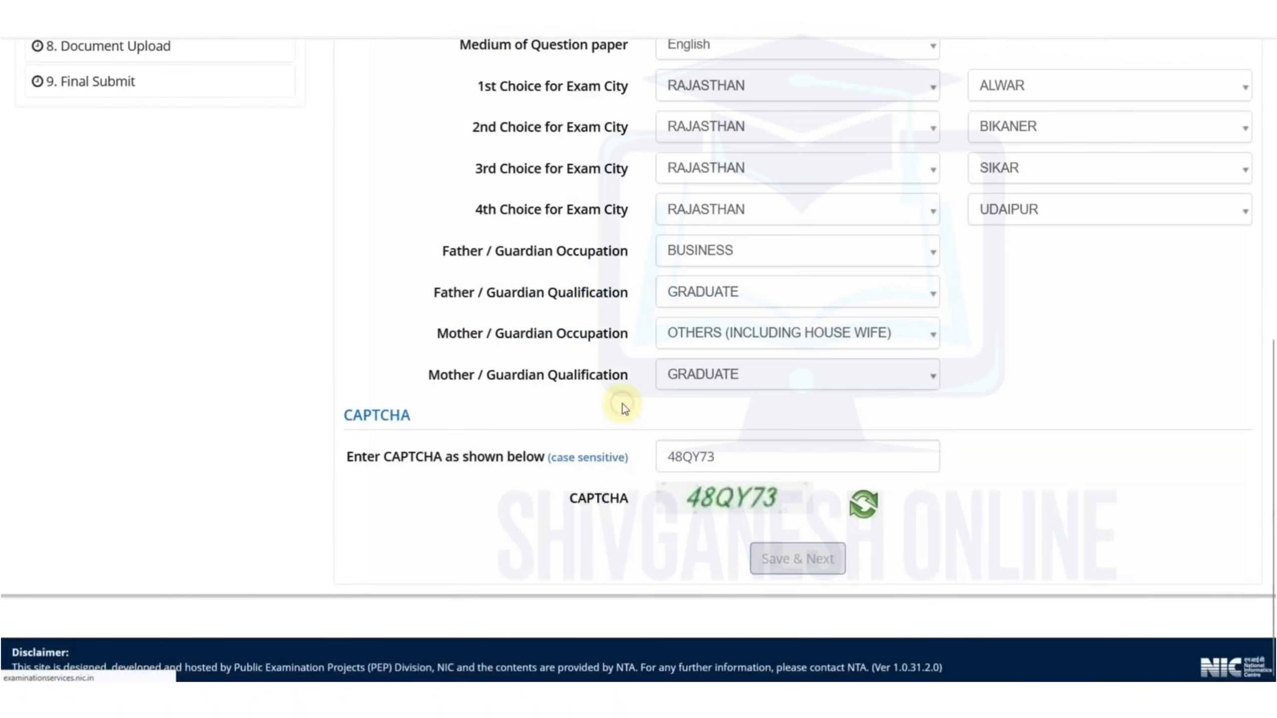
scroll(558, 376, down, 2)
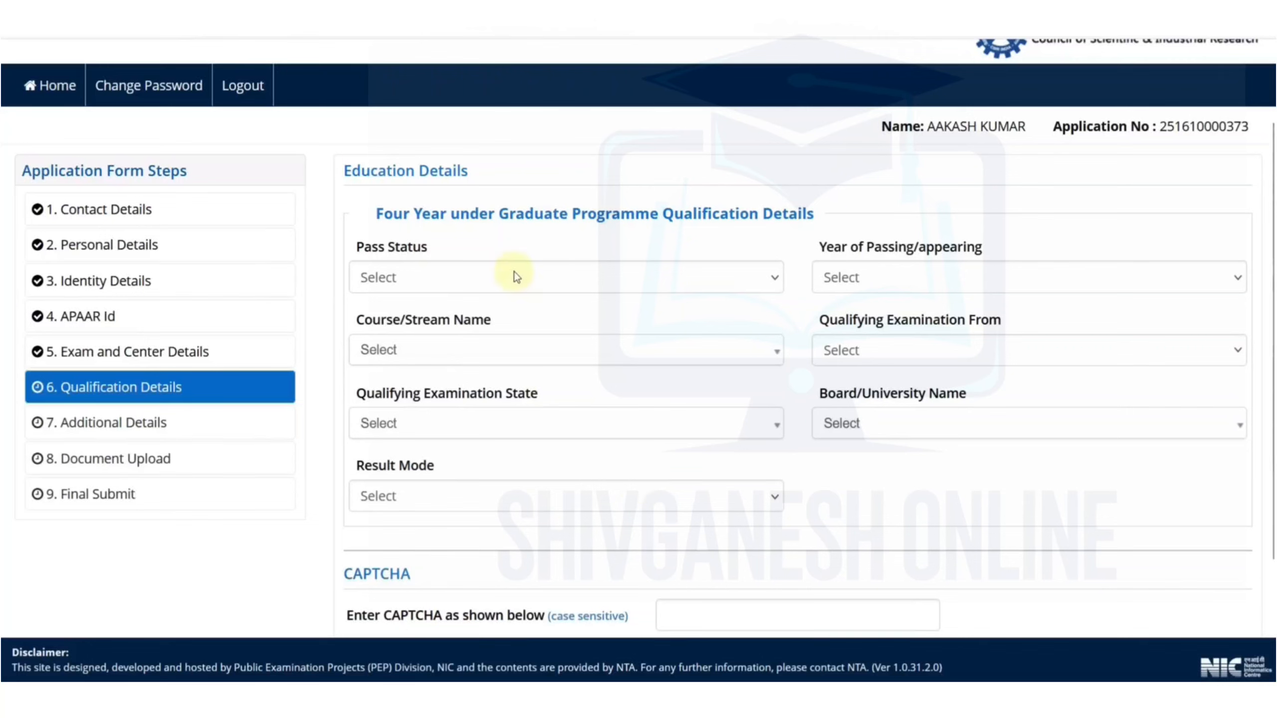
Try the Result Awaited, Appearing and Passed statuses for the four-year undergraduate qualification to see how the form changes.
click(422, 291)
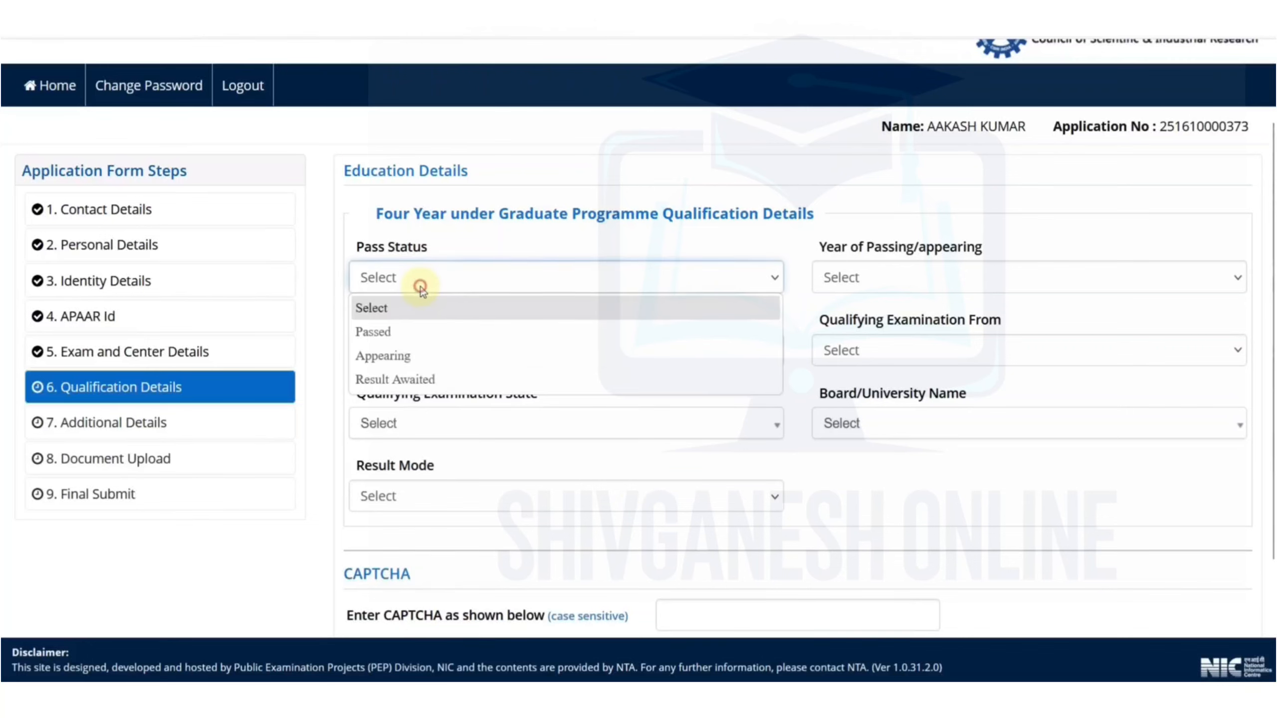
click(410, 378)
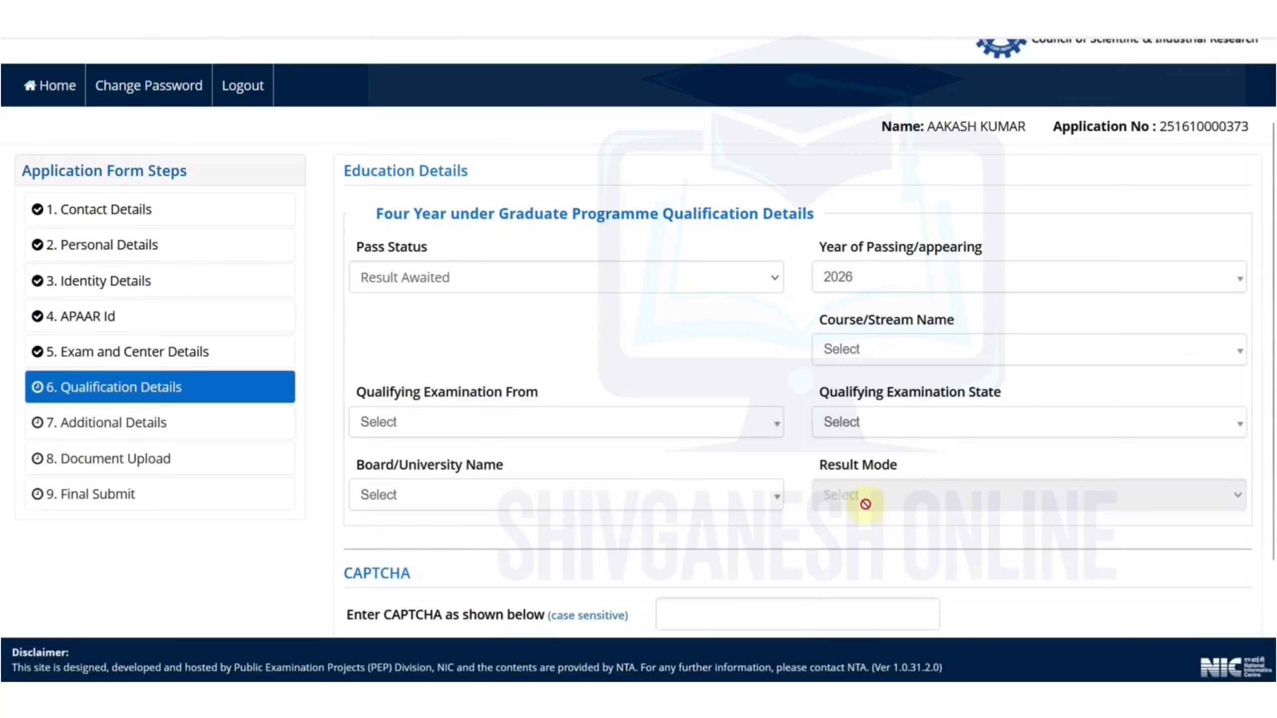
click(461, 281)
click(433, 363)
click(411, 277)
click(408, 331)
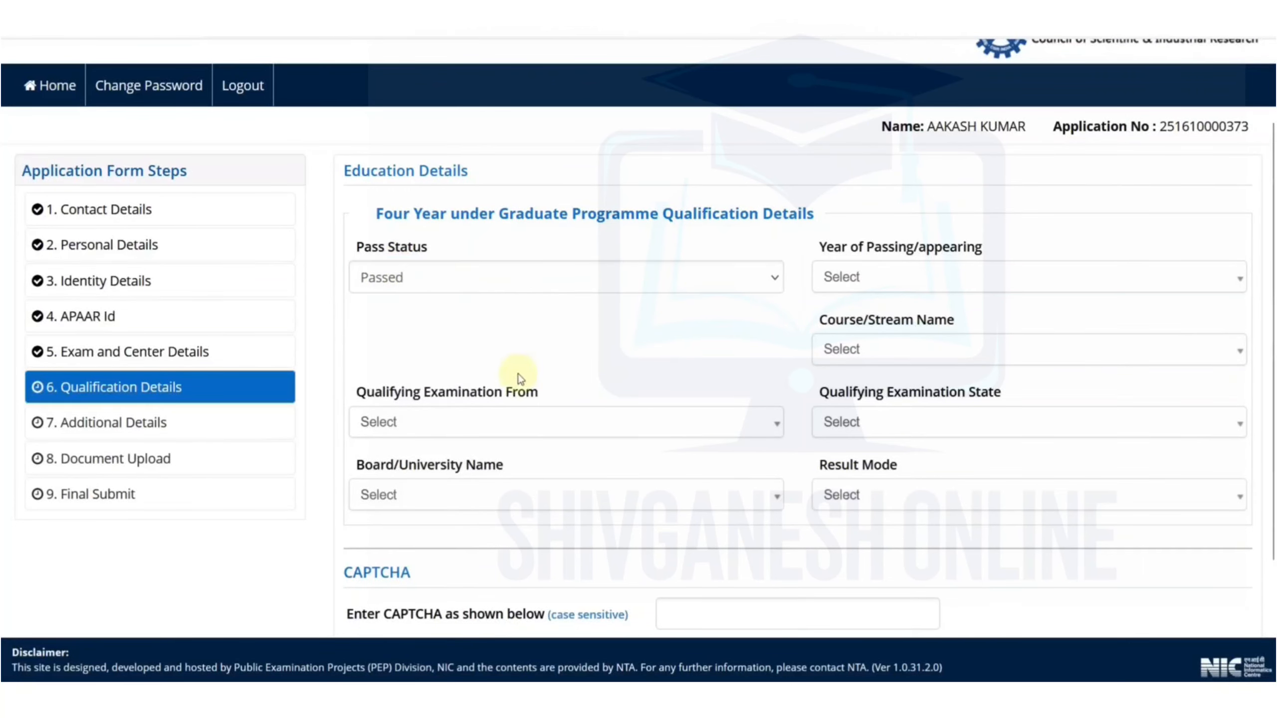
Compare the selectable passing years under the Passed, Appearing and Result Awaited statuses.
click(868, 279)
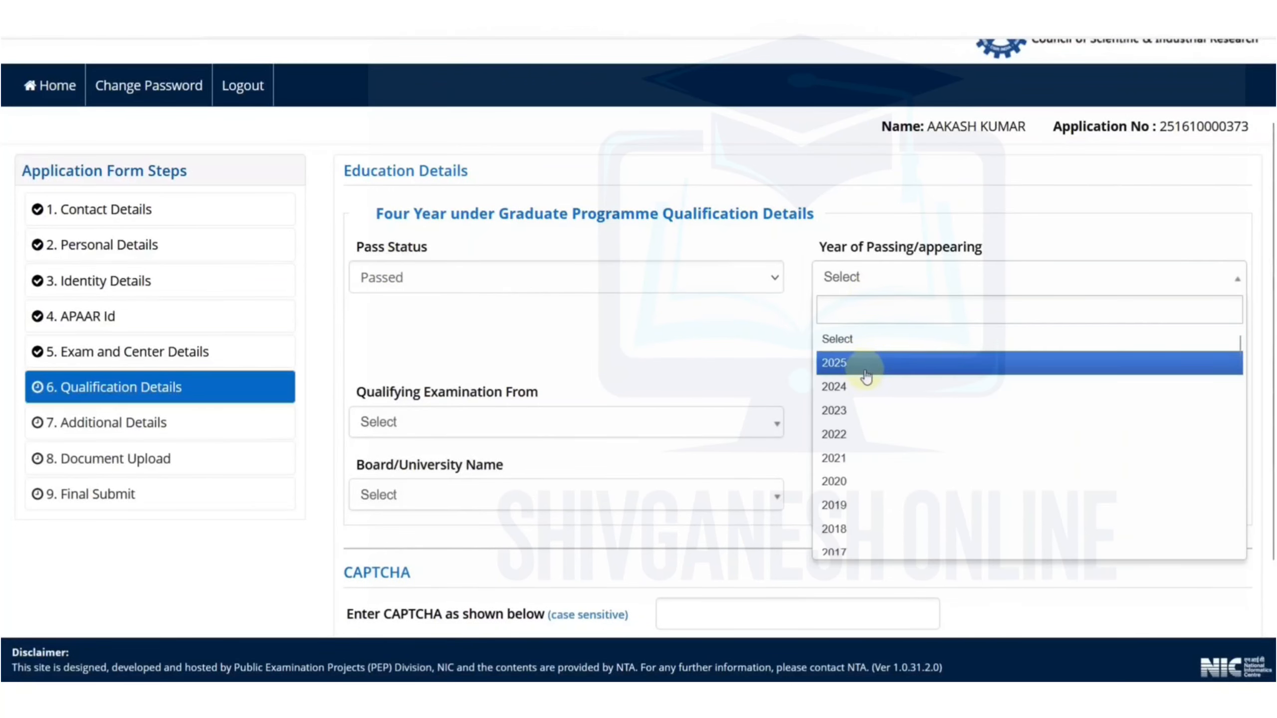
click(466, 270)
click(435, 356)
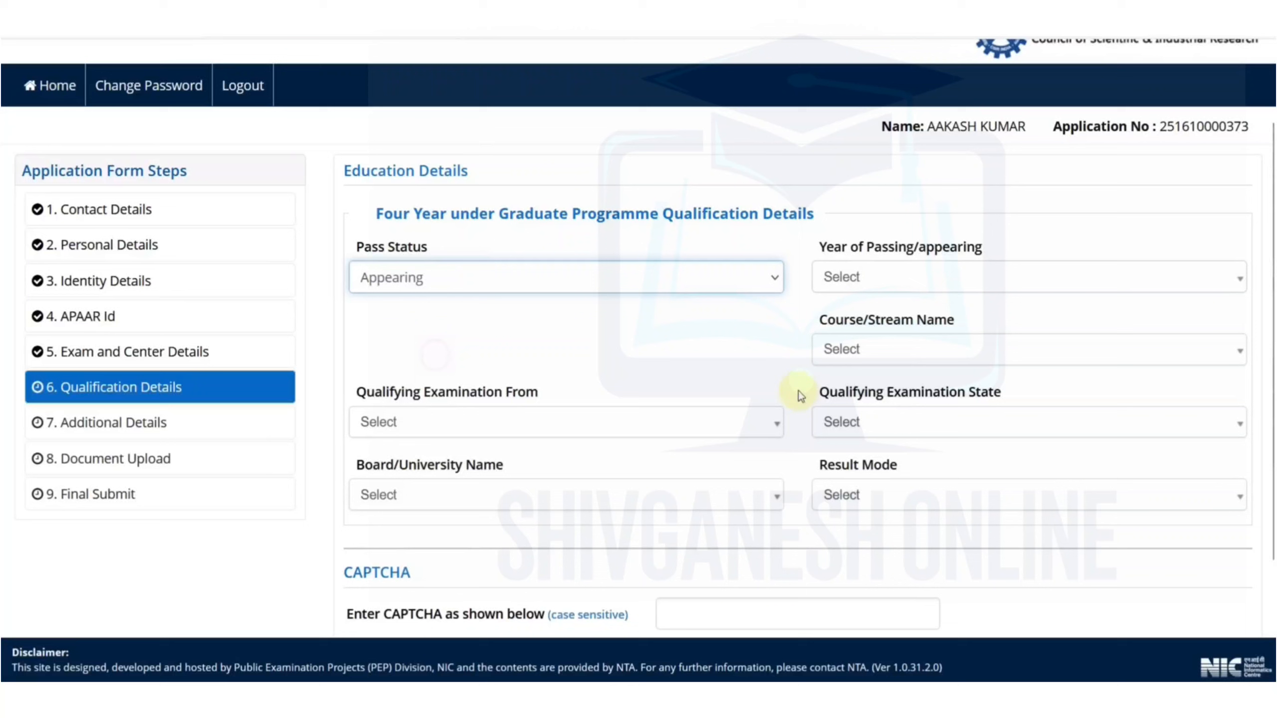
click(885, 285)
click(562, 276)
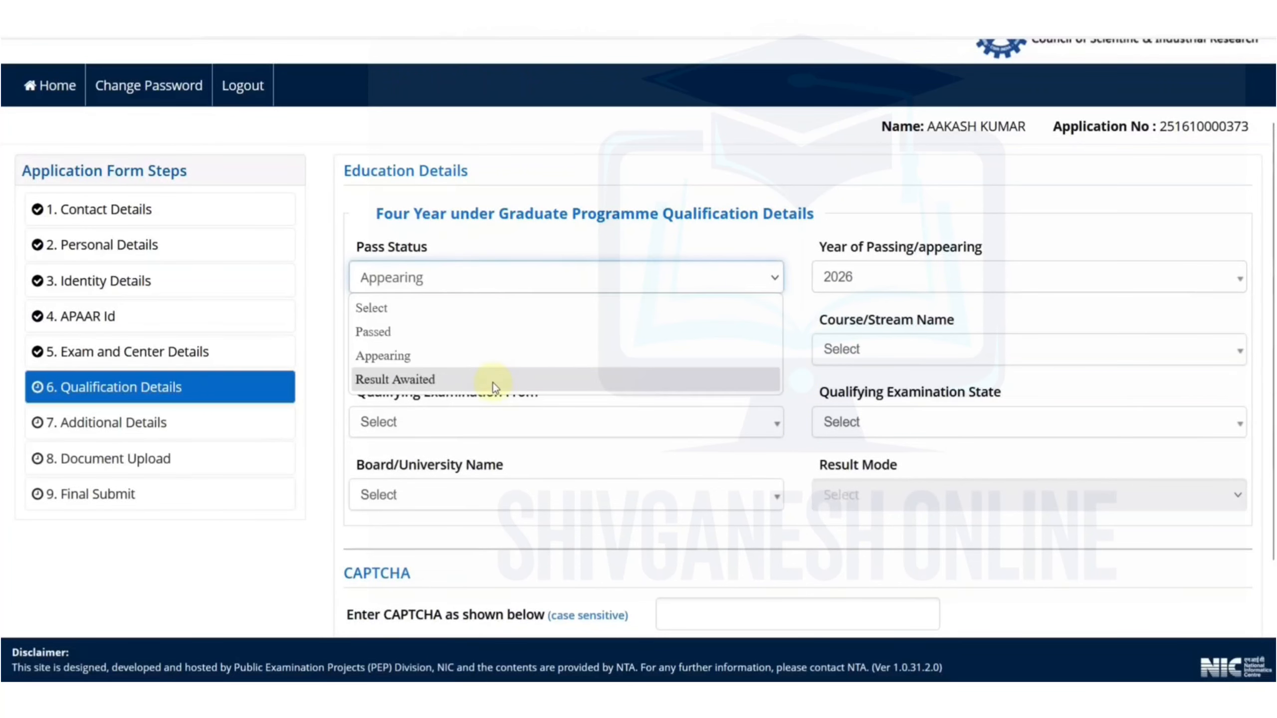
click(490, 379)
click(839, 281)
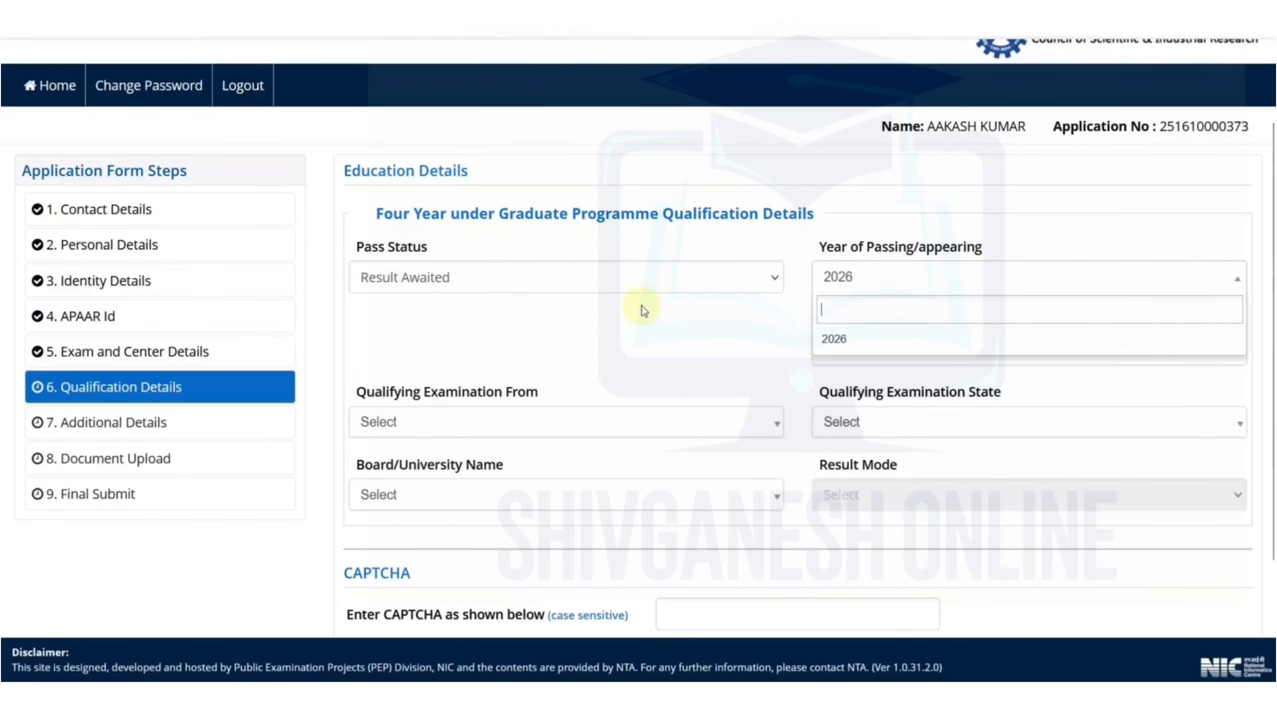
click(517, 276)
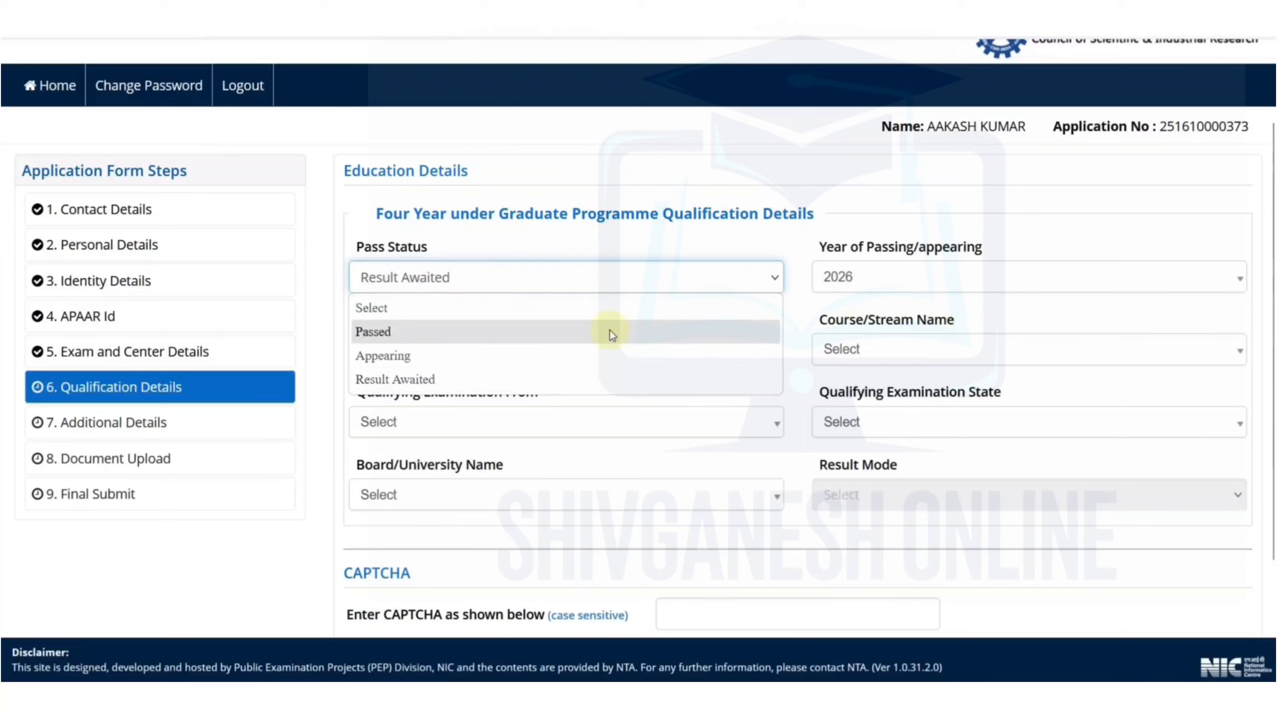
Set the undergraduate qualification's pass status to Passed, year of passing to 2023 and course to B.Tech.
click(437, 334)
click(854, 278)
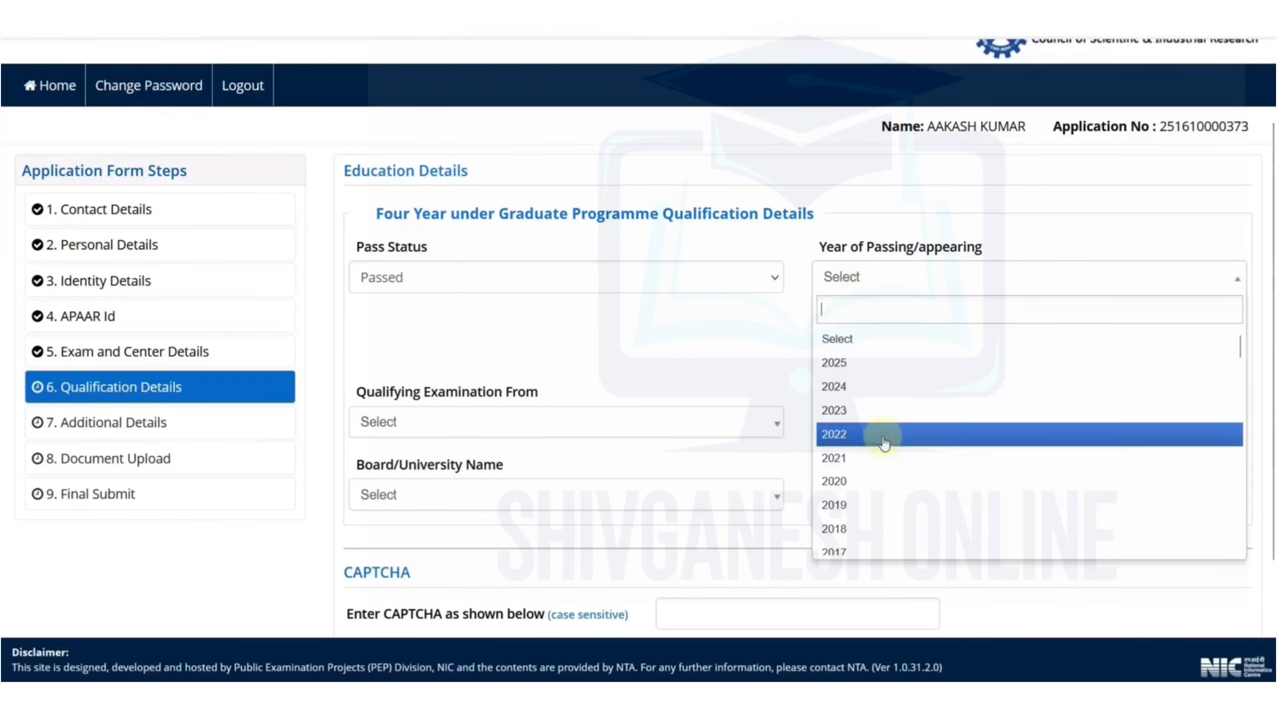
click(865, 423)
click(869, 350)
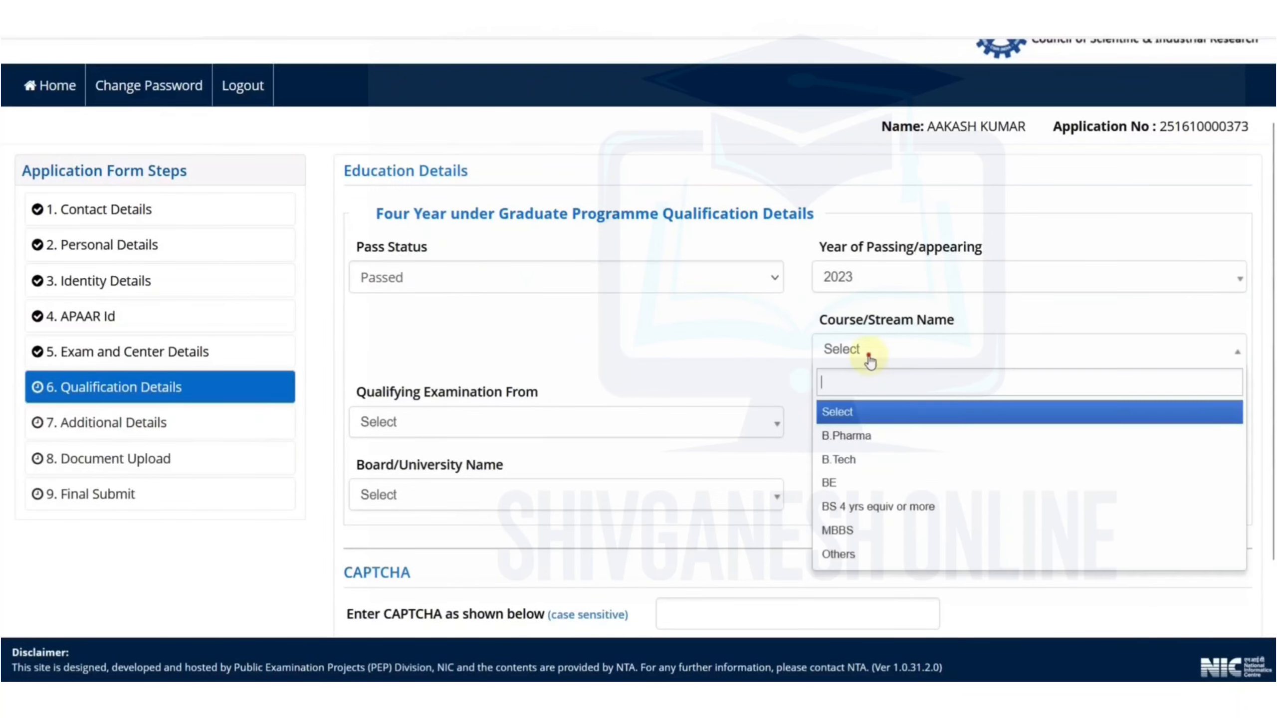
click(870, 459)
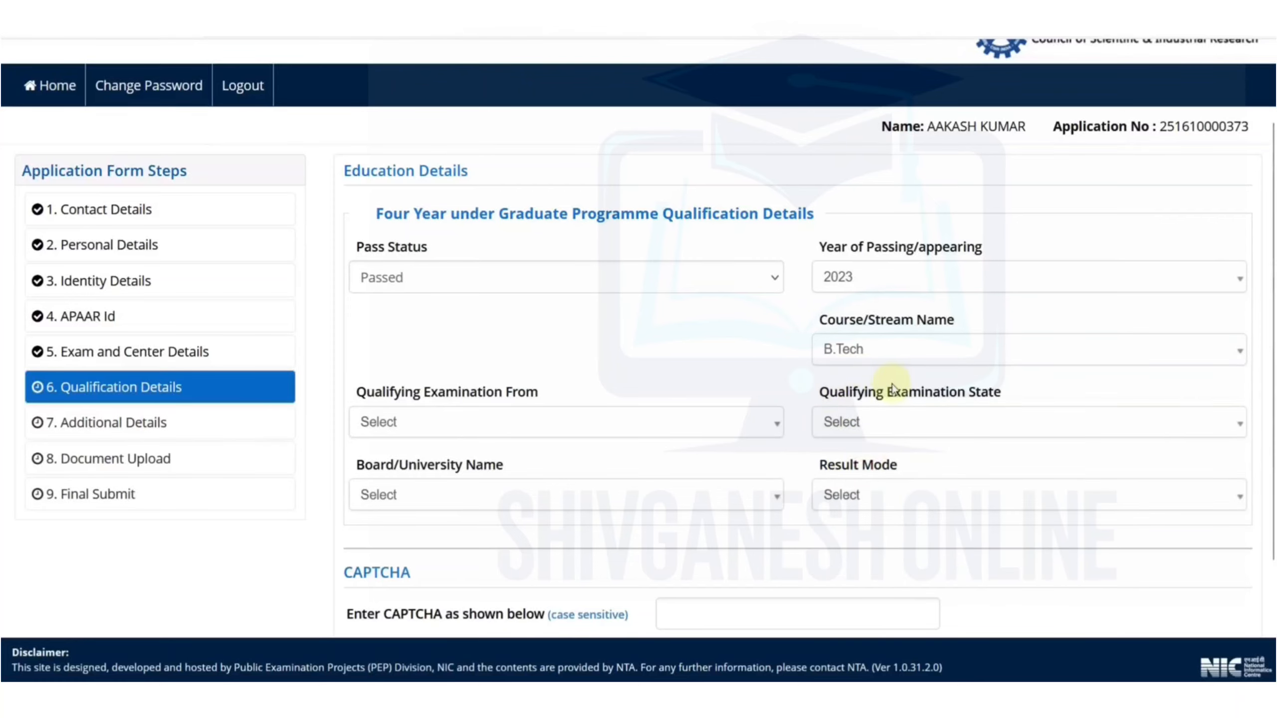
Set the qualifying examination country to India and the qualifying examination state to RAJASTHAN.
scroll(664, 385, down, 2)
click(467, 322)
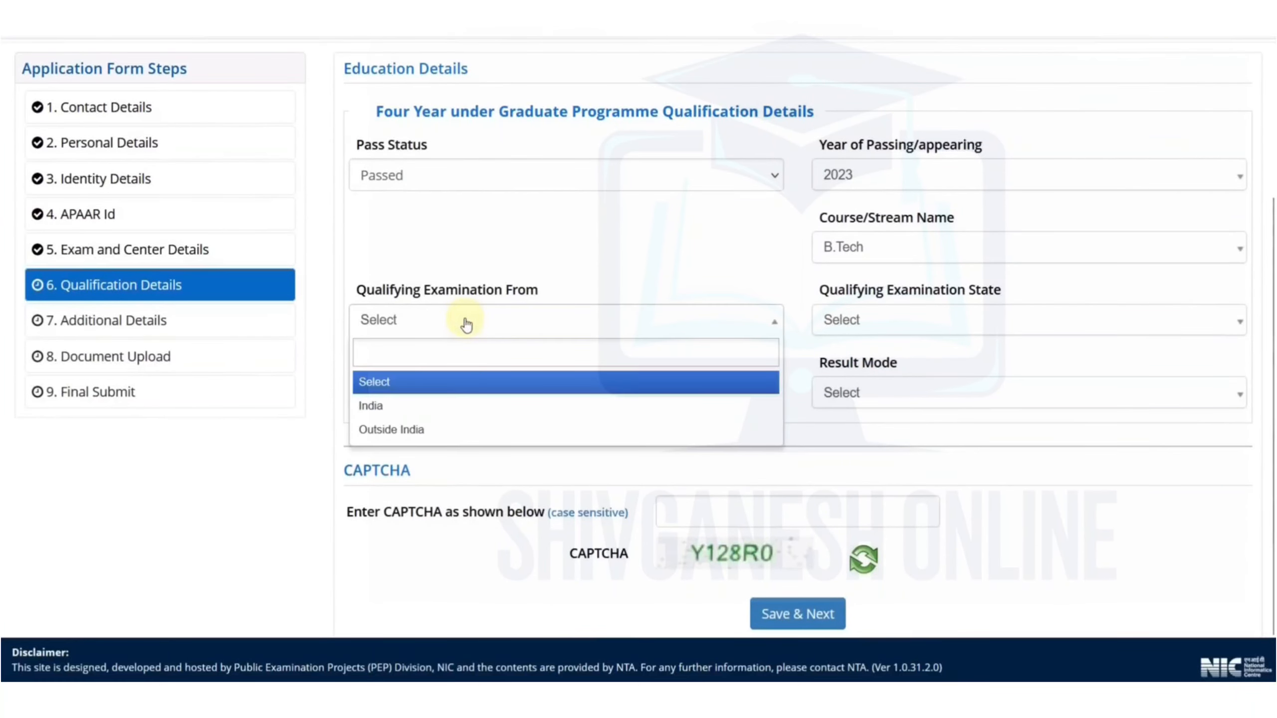
click(437, 410)
click(889, 321)
scroll(907, 473, down, 8)
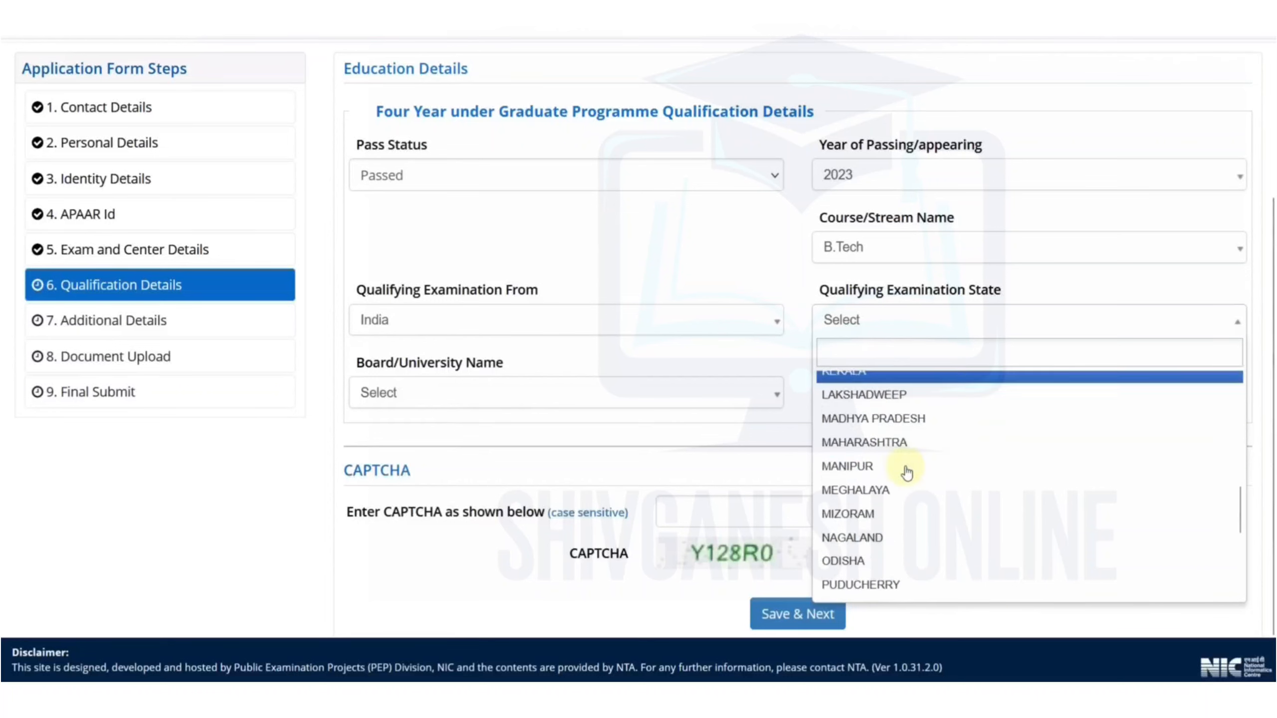
scroll(906, 472, down, 4)
click(906, 473)
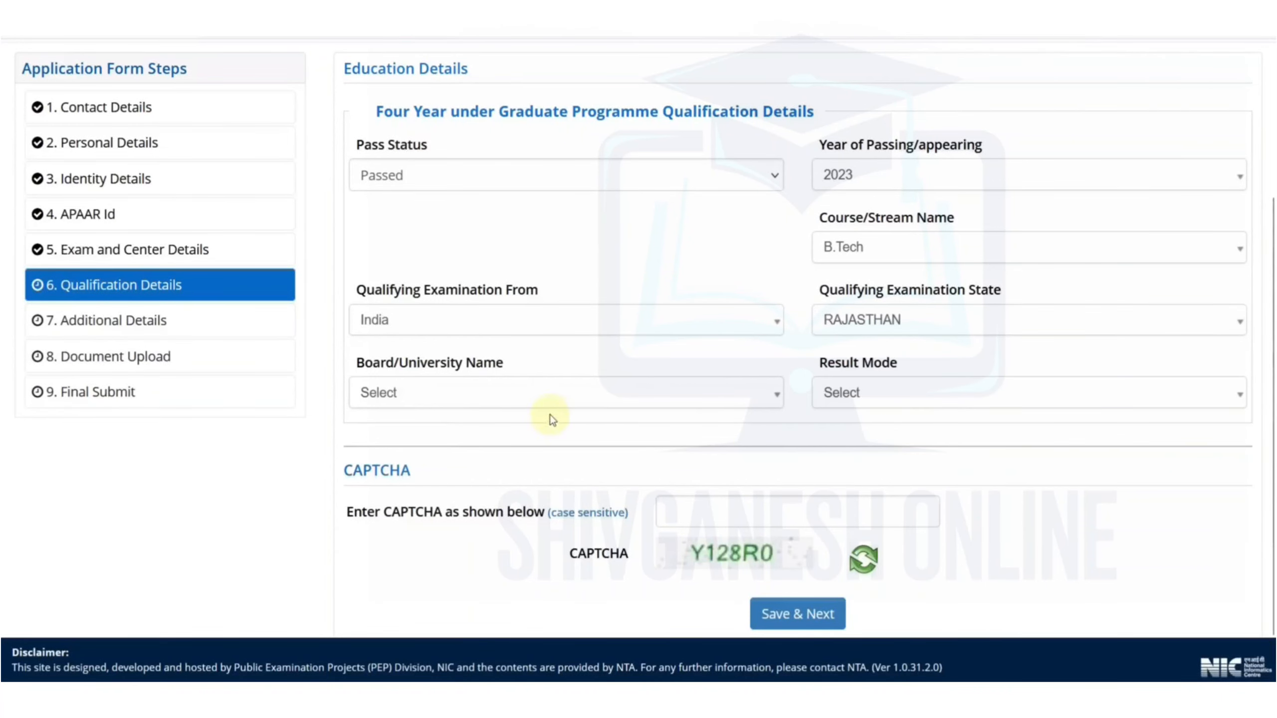
Find and select Rajasthan Technical University, the state university in Kota, as the board/university name.
click(483, 394)
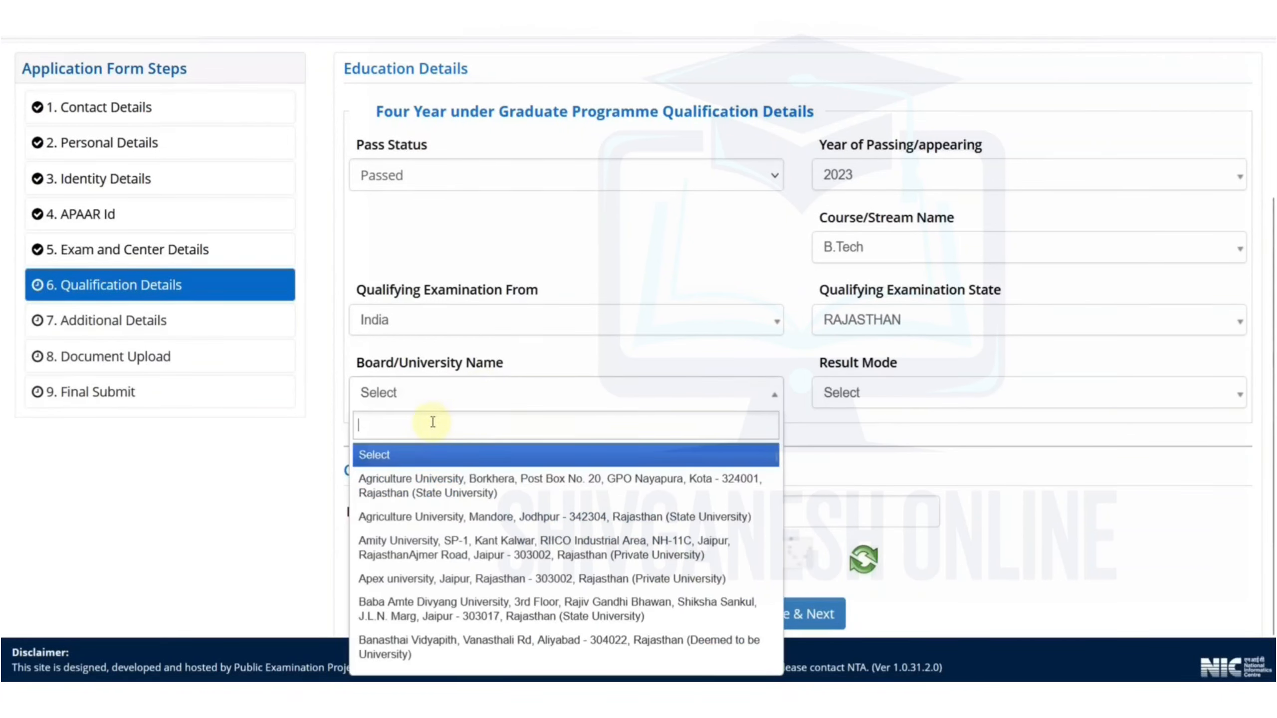
text(RAJASTHAN)
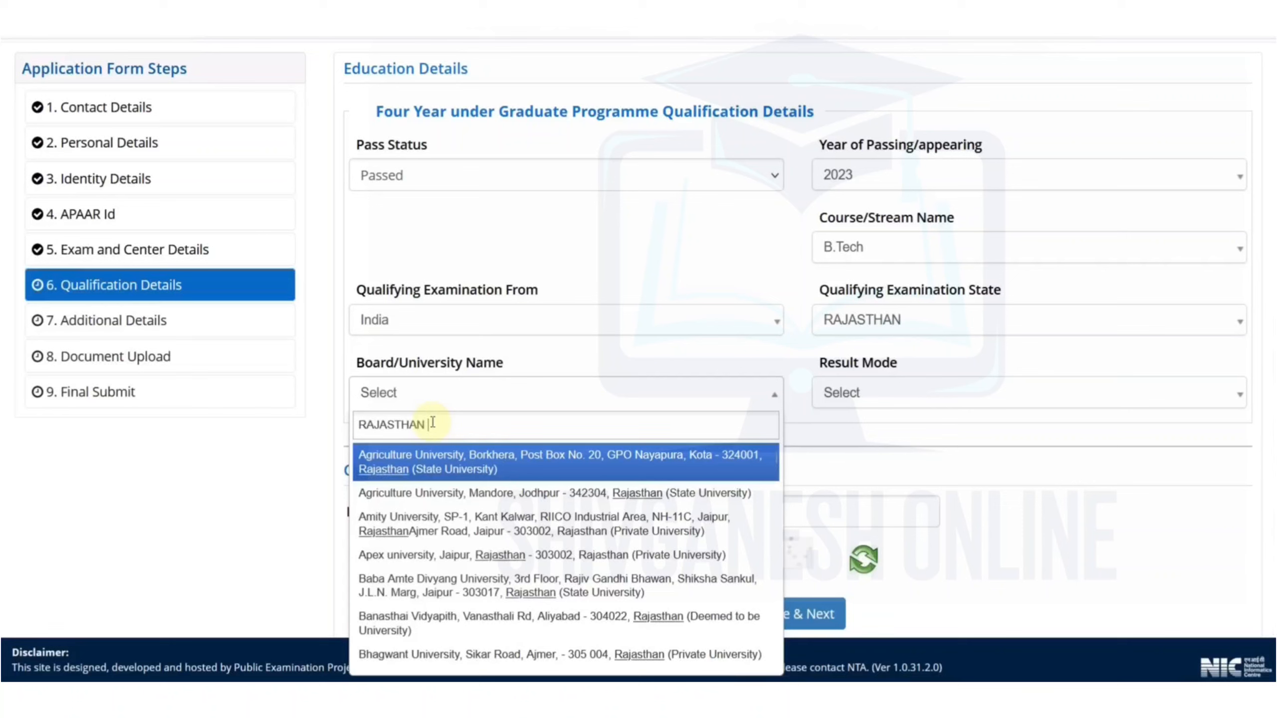
text( T)
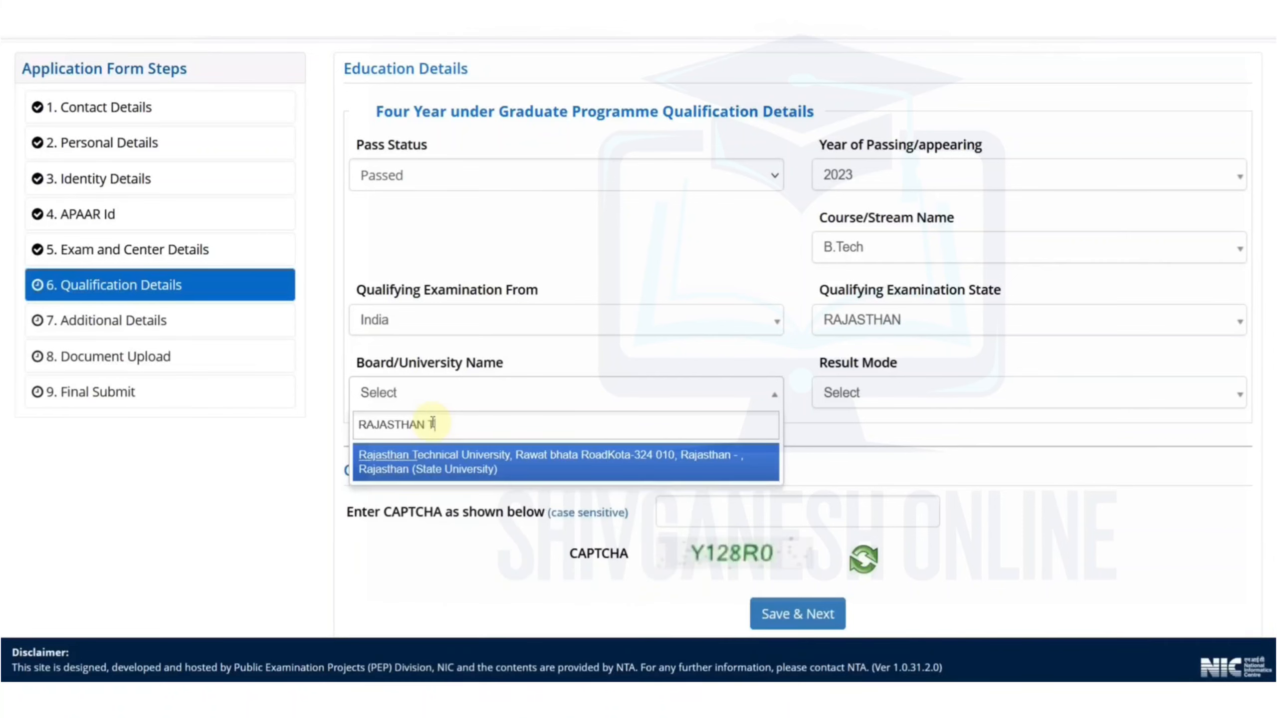
click(485, 470)
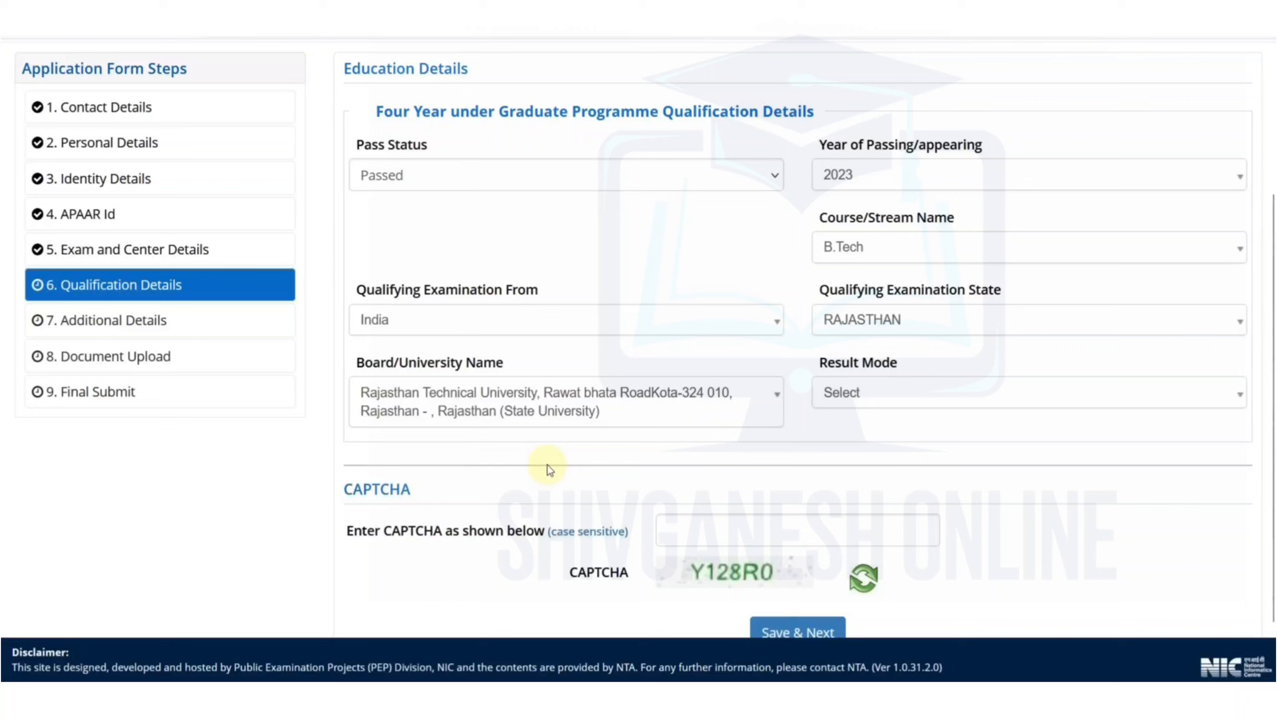
Set the result mode to Percentage and enter 8000 total marks and 6111 obtained marks.
click(893, 393)
click(872, 476)
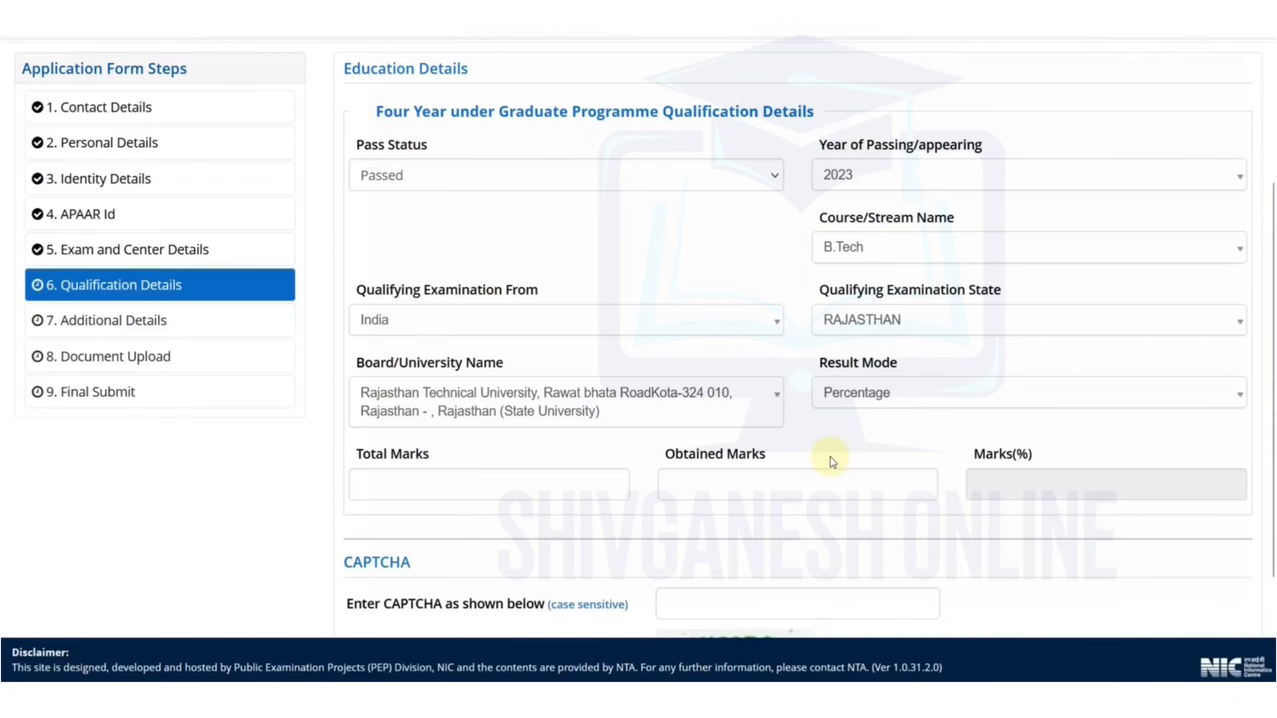
click(479, 484)
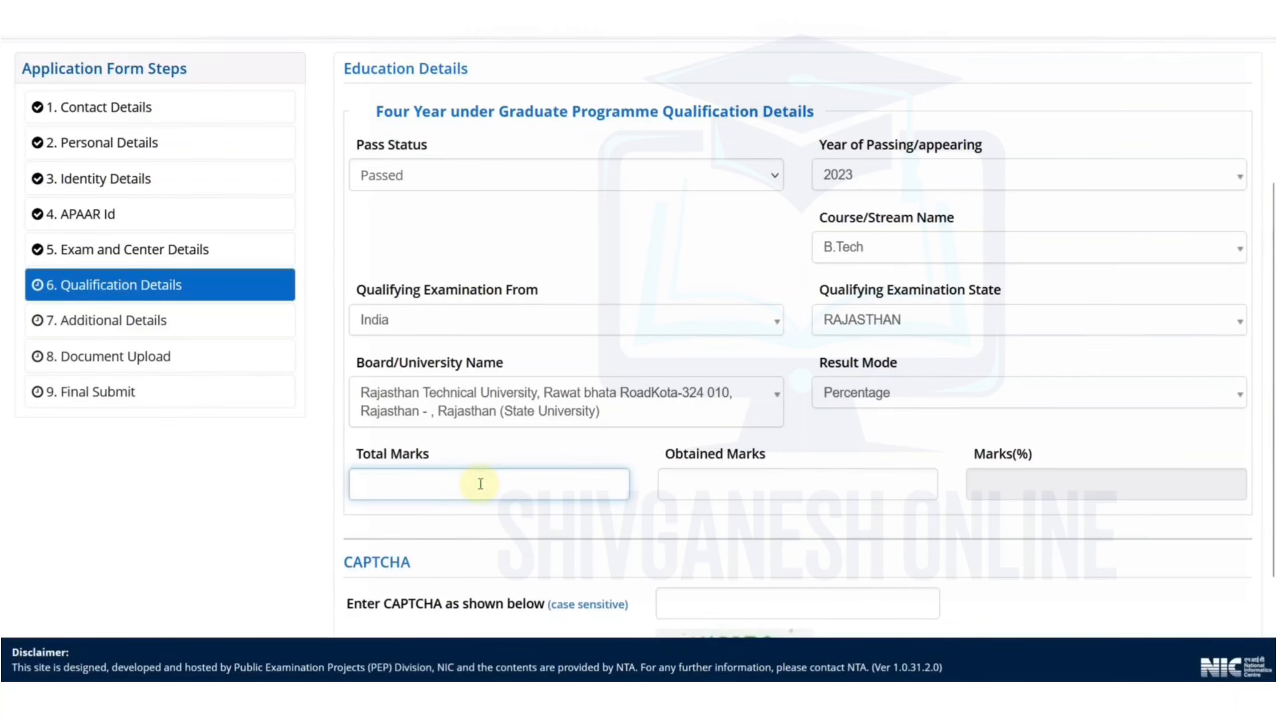
key(Tab)
text(6111)
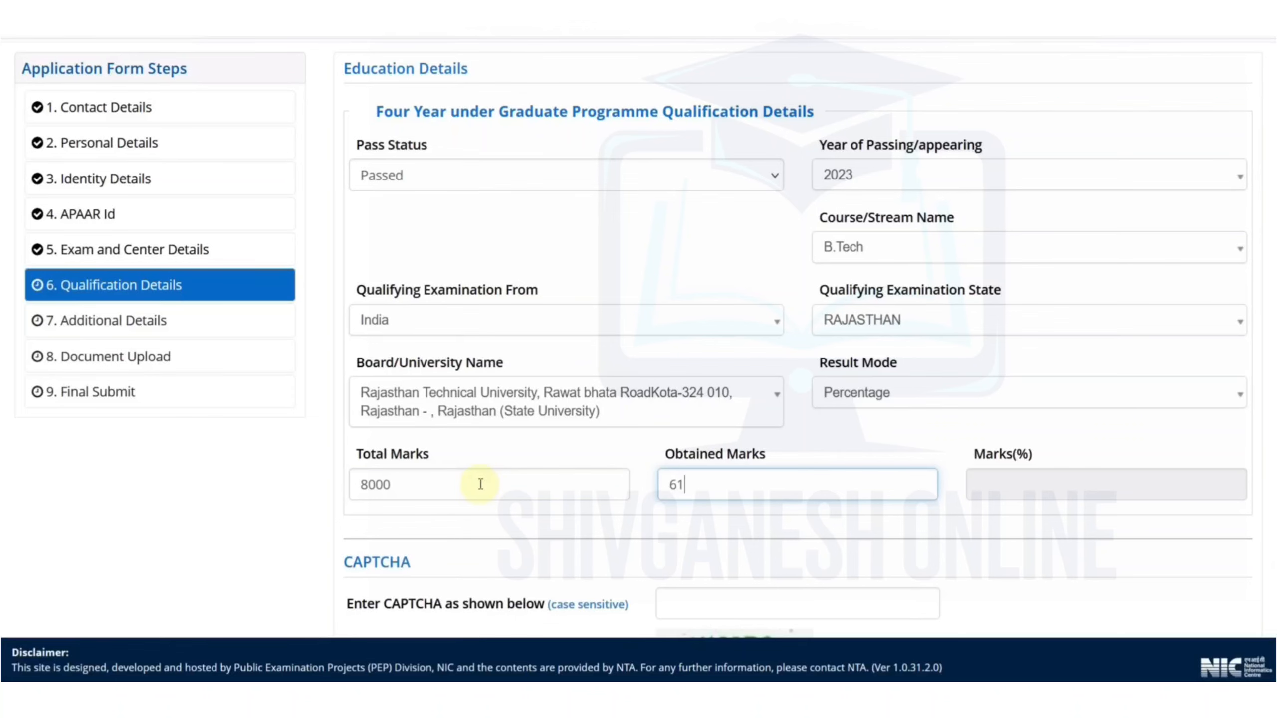
click(890, 514)
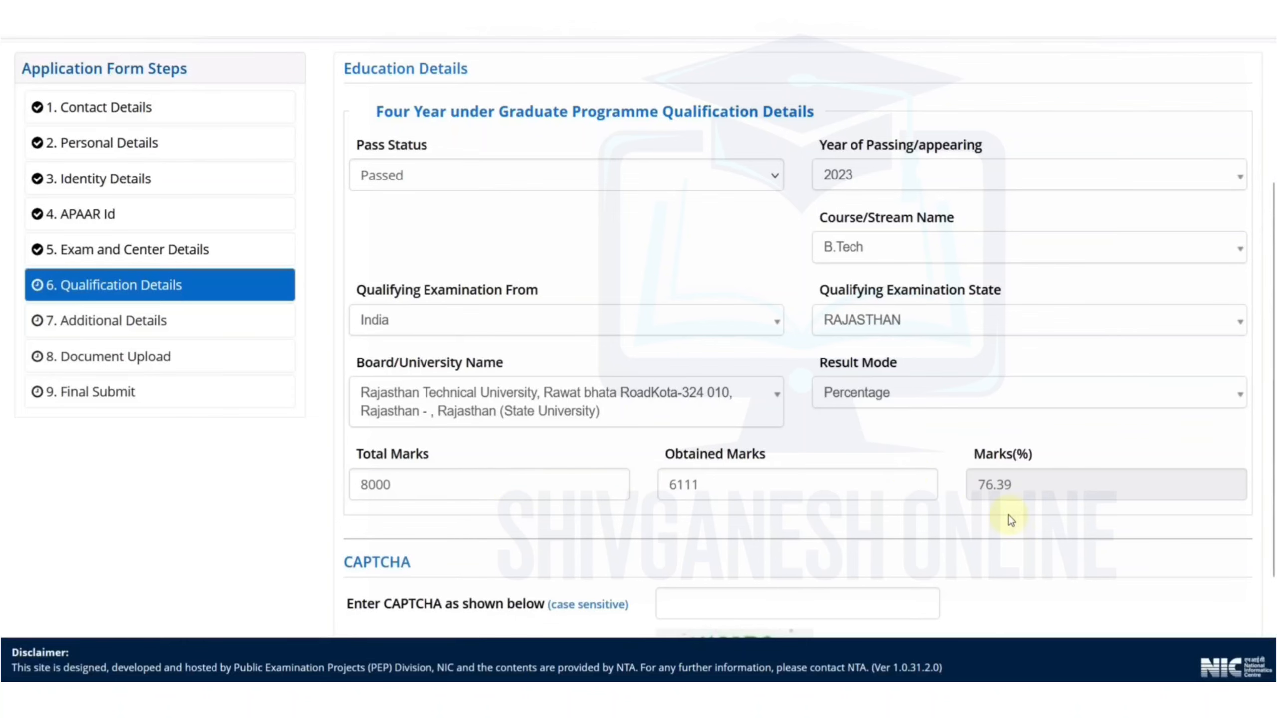
Enter the CAPTCHA code, then save and submit the qualification details to continue to the additional details.
scroll(804, 531, down, 3)
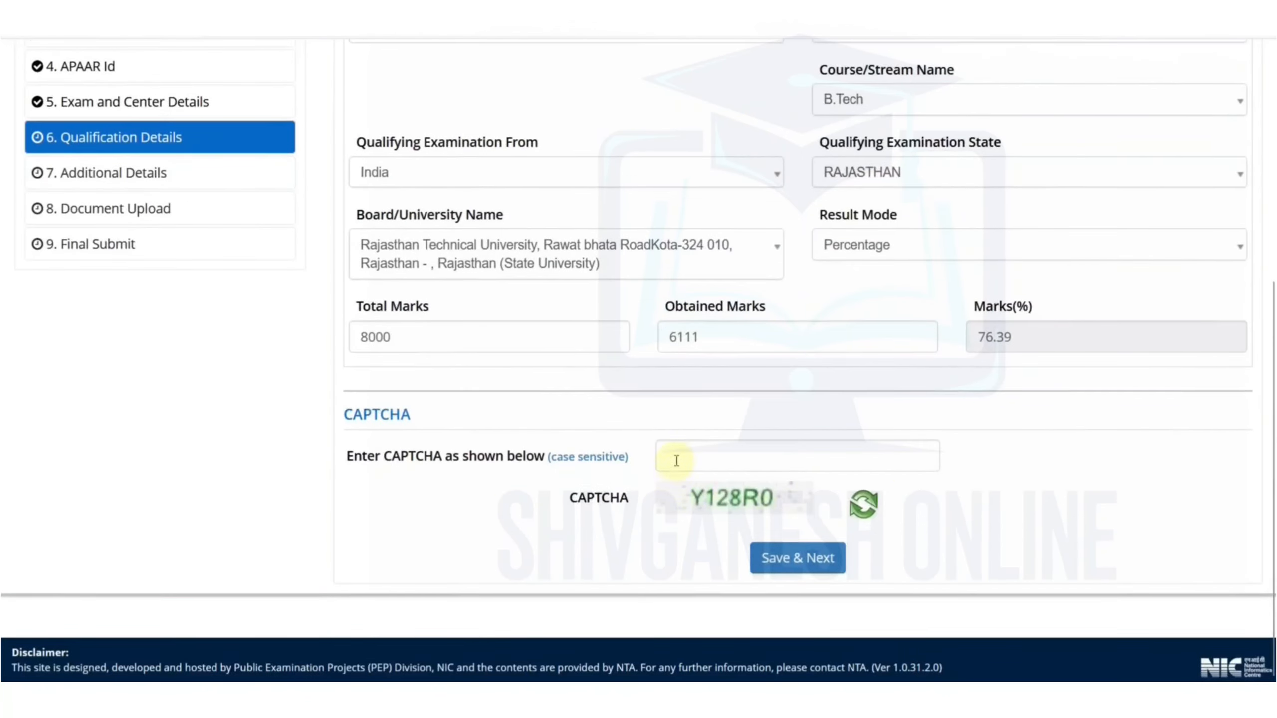
click(677, 456)
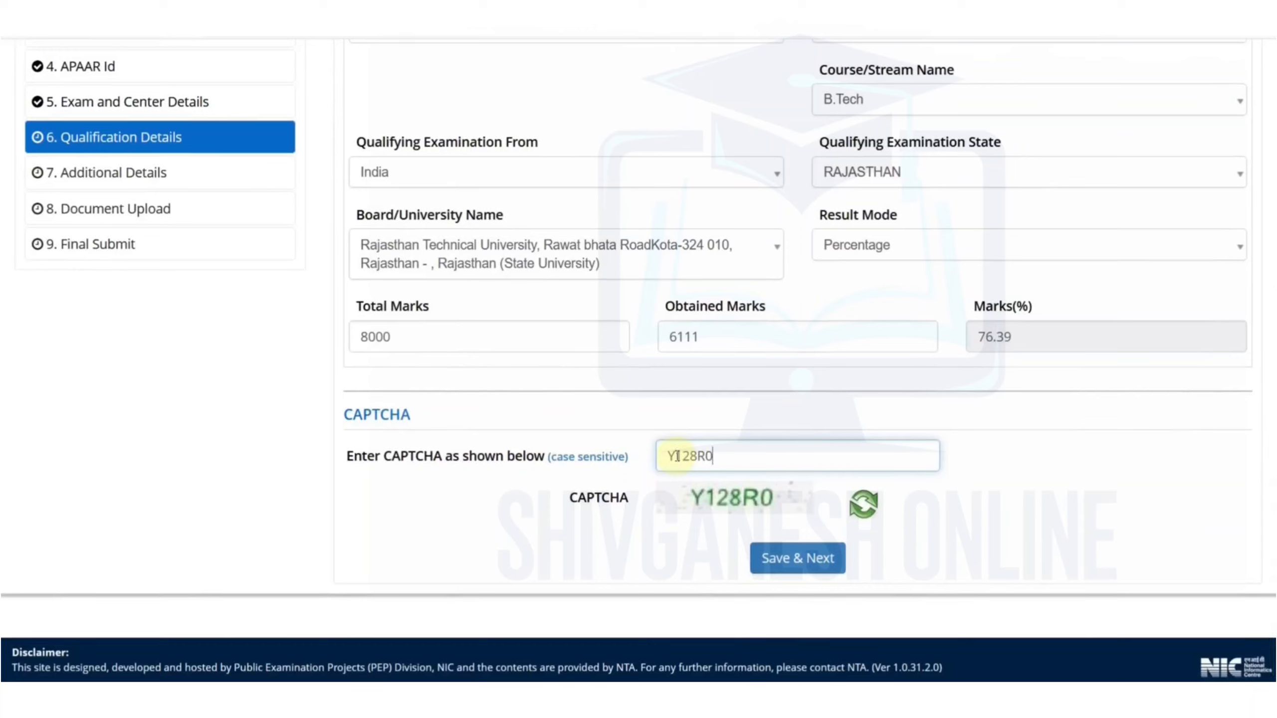
text(Y128R0)
click(802, 568)
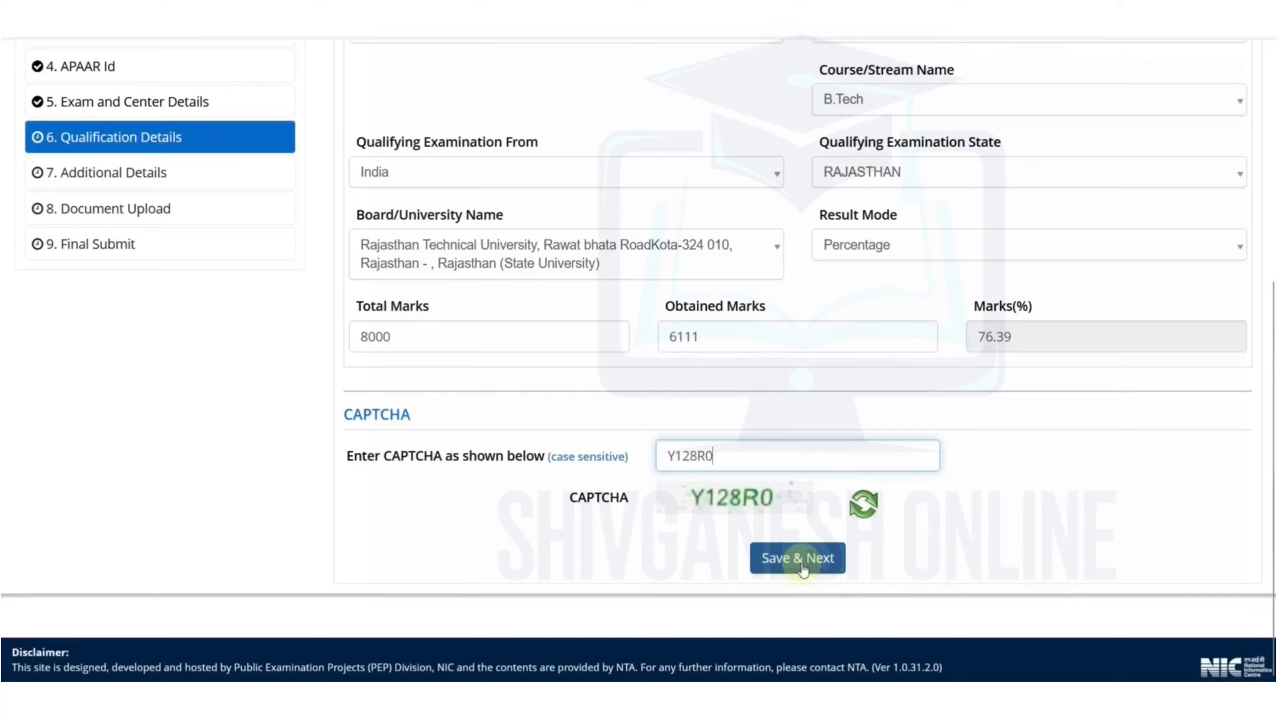
click(802, 567)
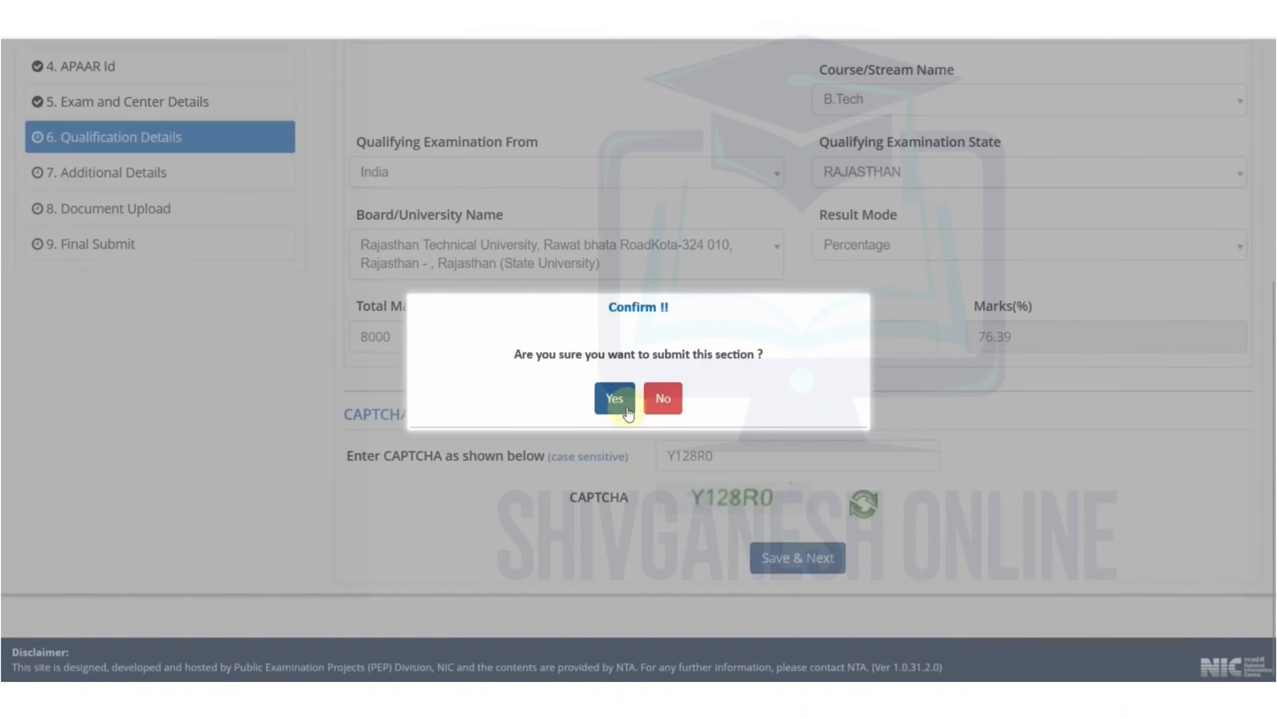
click(627, 408)
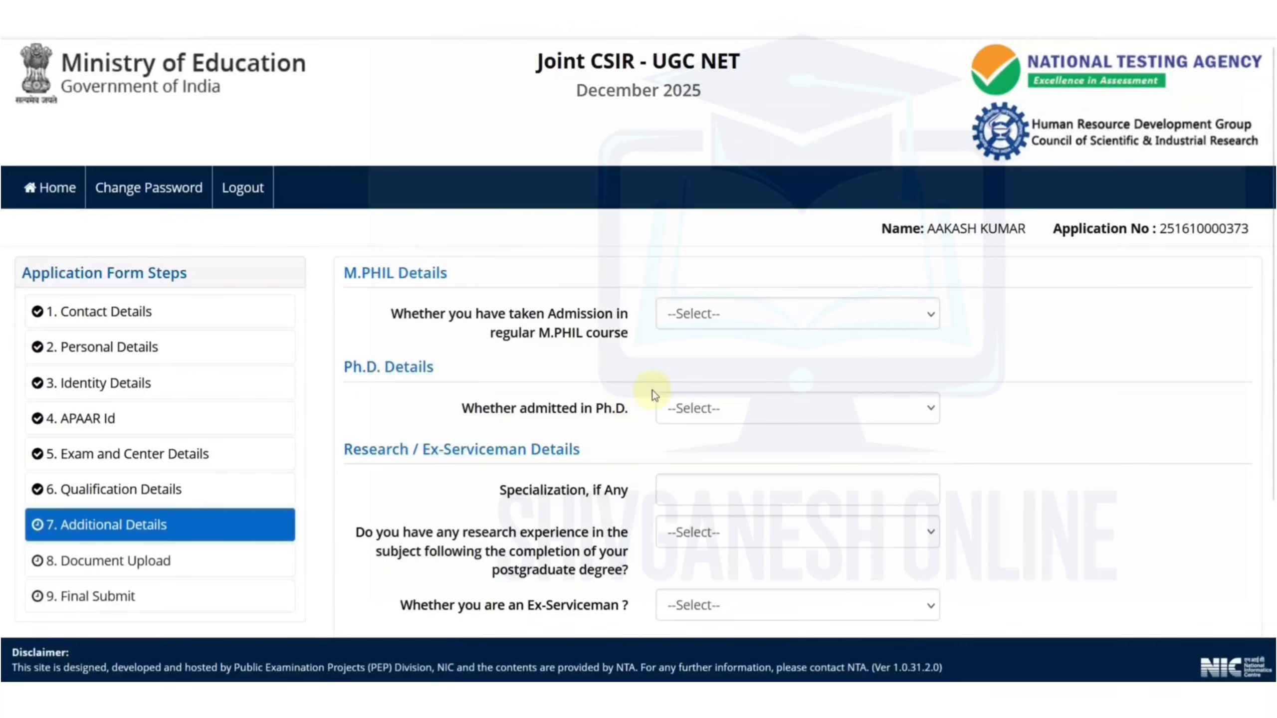
Answer No to M.Phil admission, Ph.D. admission and postgraduate research experience in the additional details.
scroll(732, 342, down, 4)
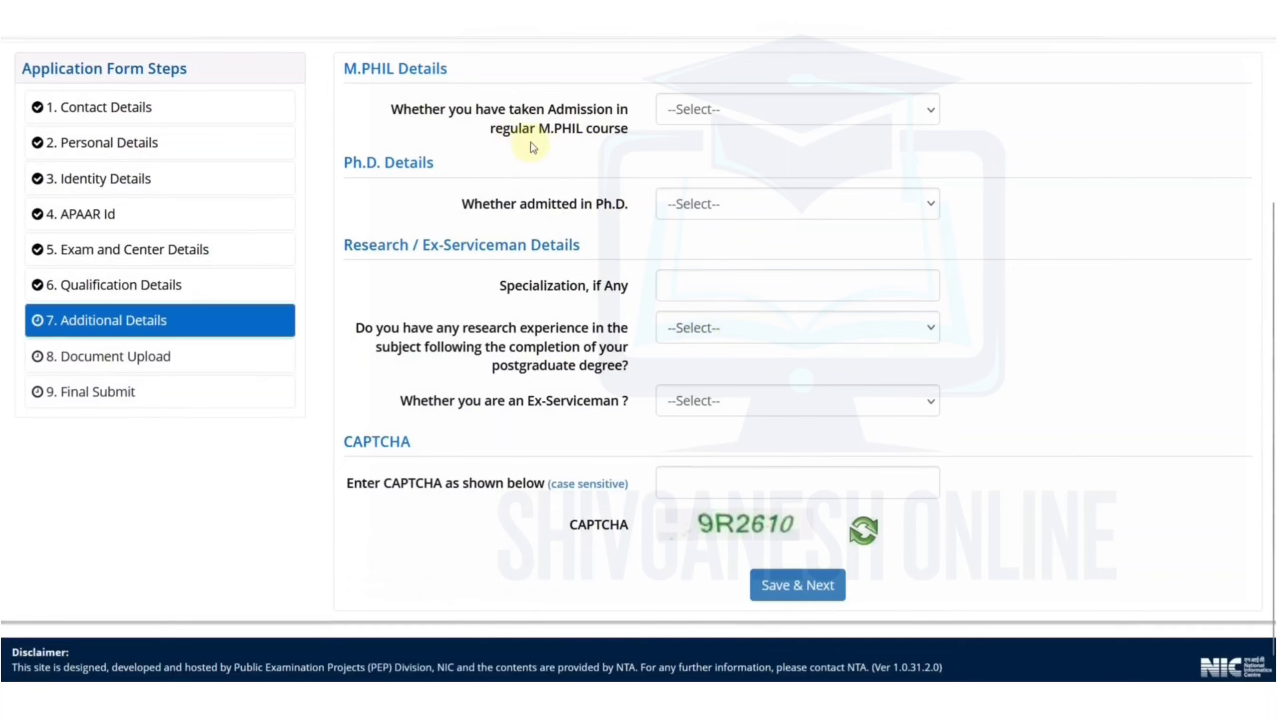
click(692, 120)
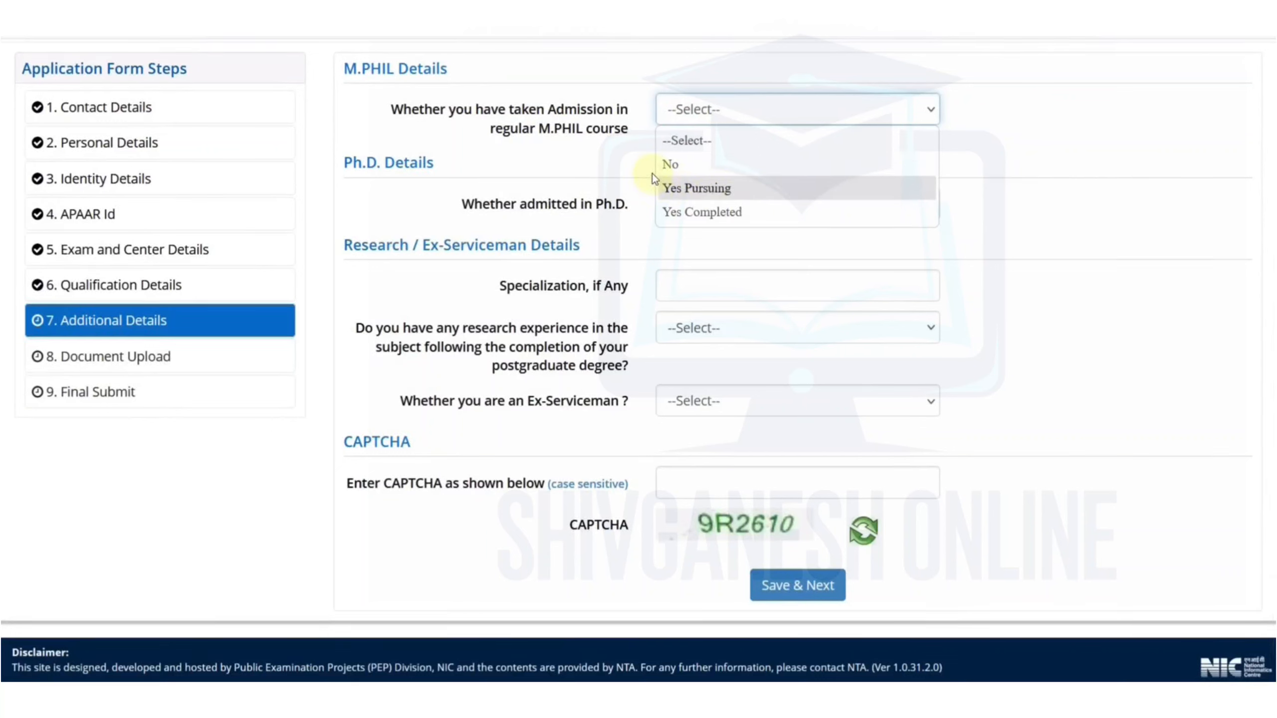
click(665, 165)
click(707, 211)
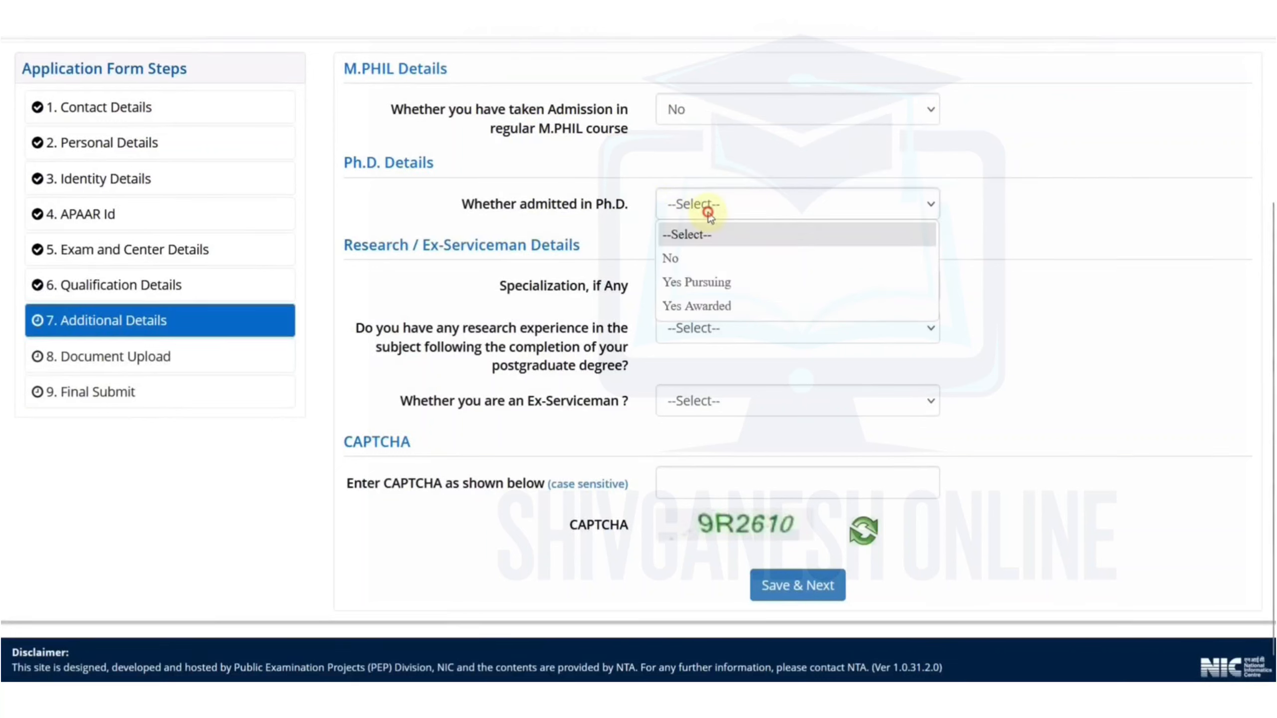
click(698, 257)
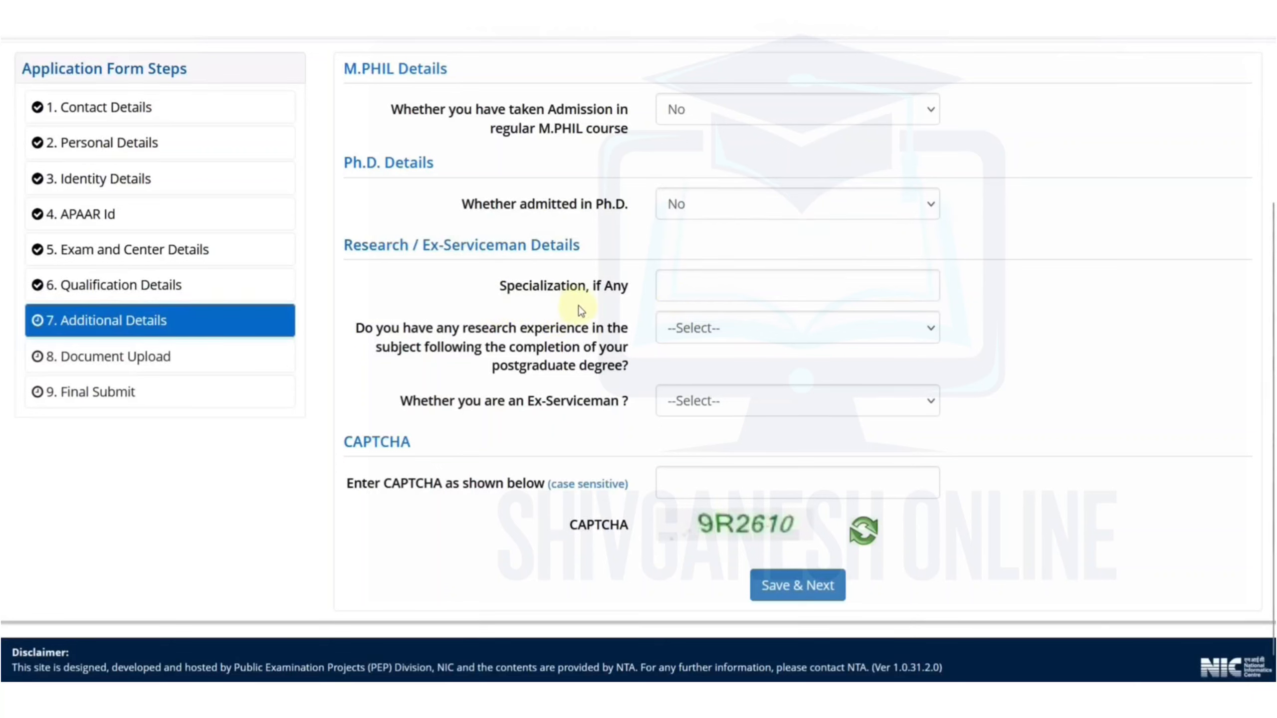
click(684, 341)
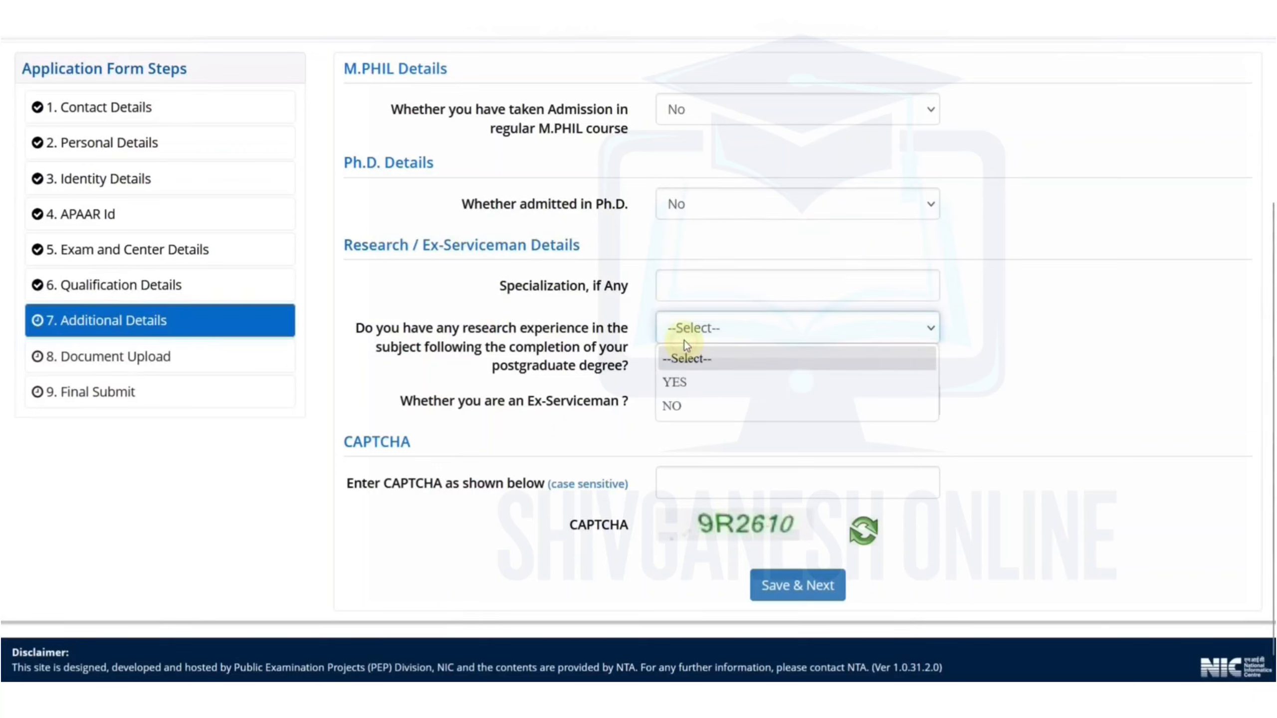
click(687, 408)
Try YES for the ex-serviceman question and view the selectable years served in the armed forces.
click(689, 410)
click(686, 453)
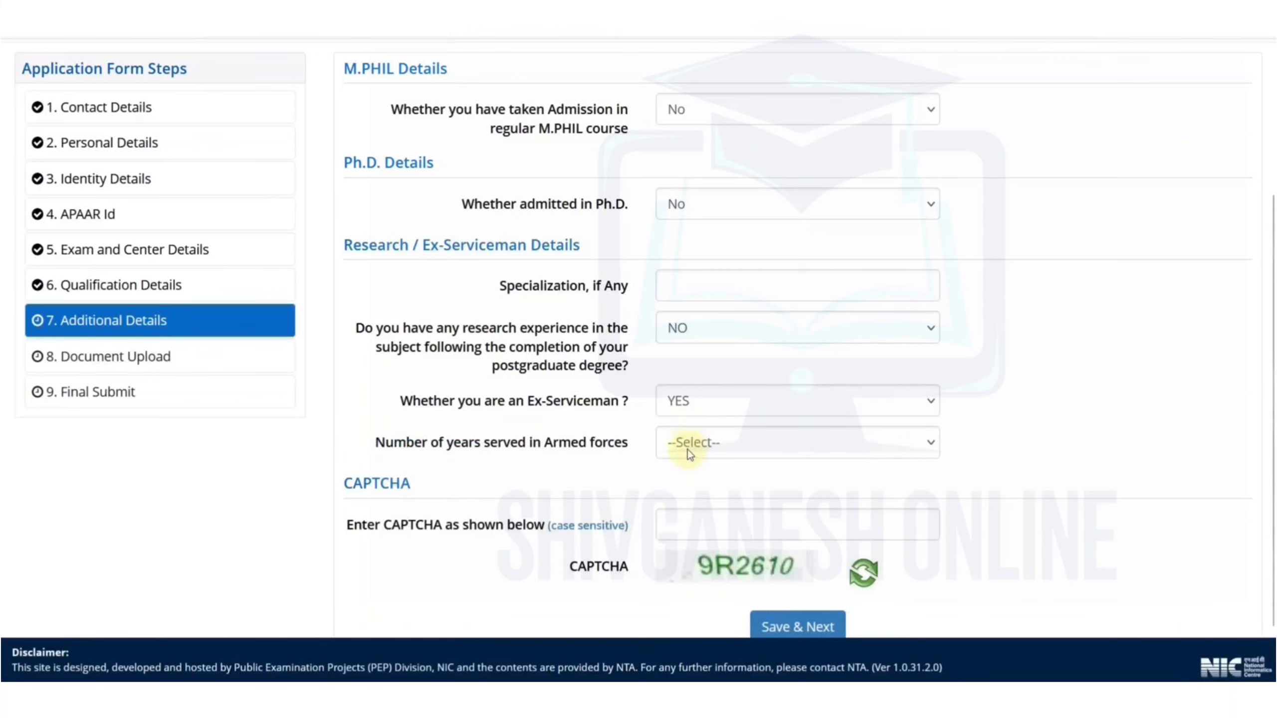
click(712, 451)
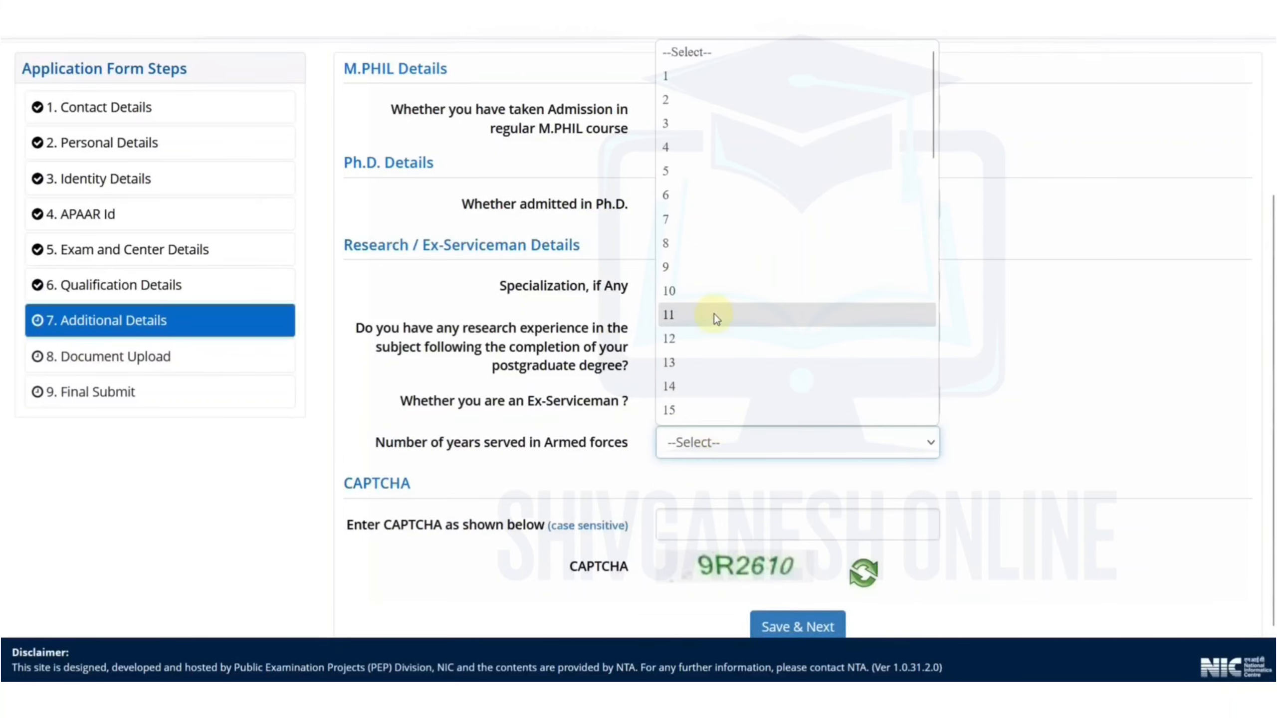
click(633, 470)
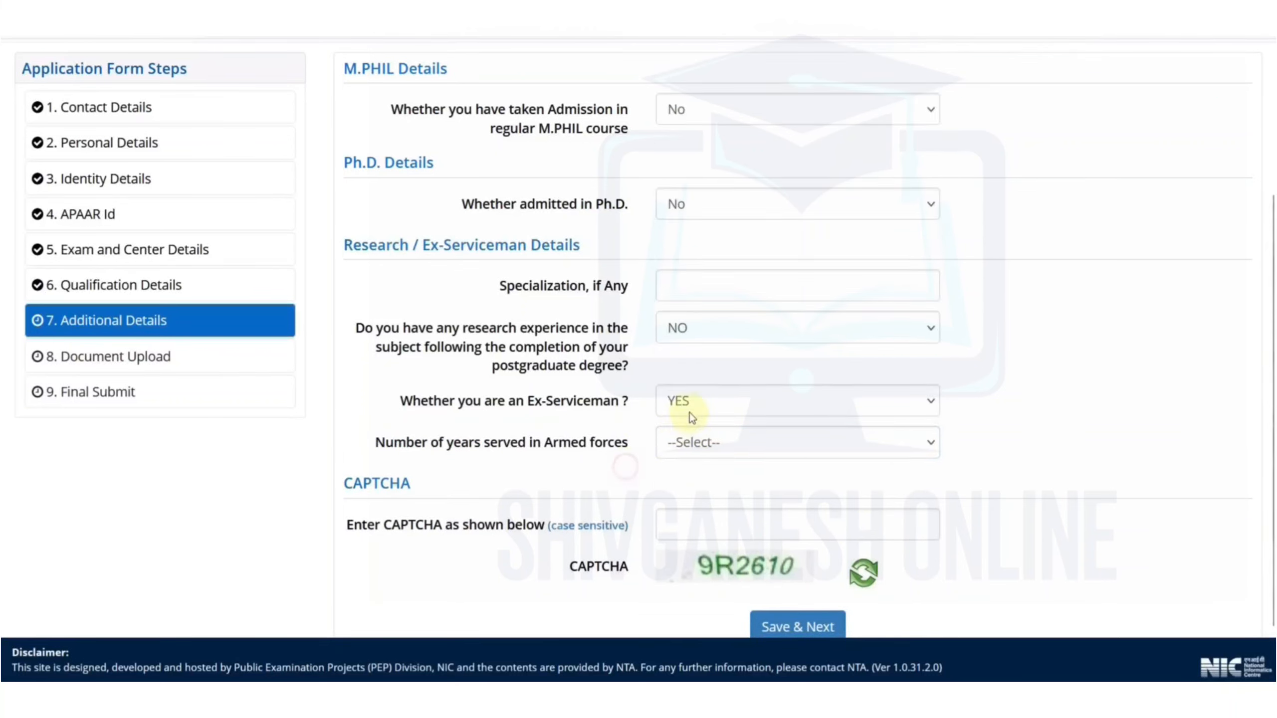
Set the ex-serviceman answer to NO, then submit the additional details with the CAPTCHA code.
click(687, 403)
click(685, 479)
click(703, 478)
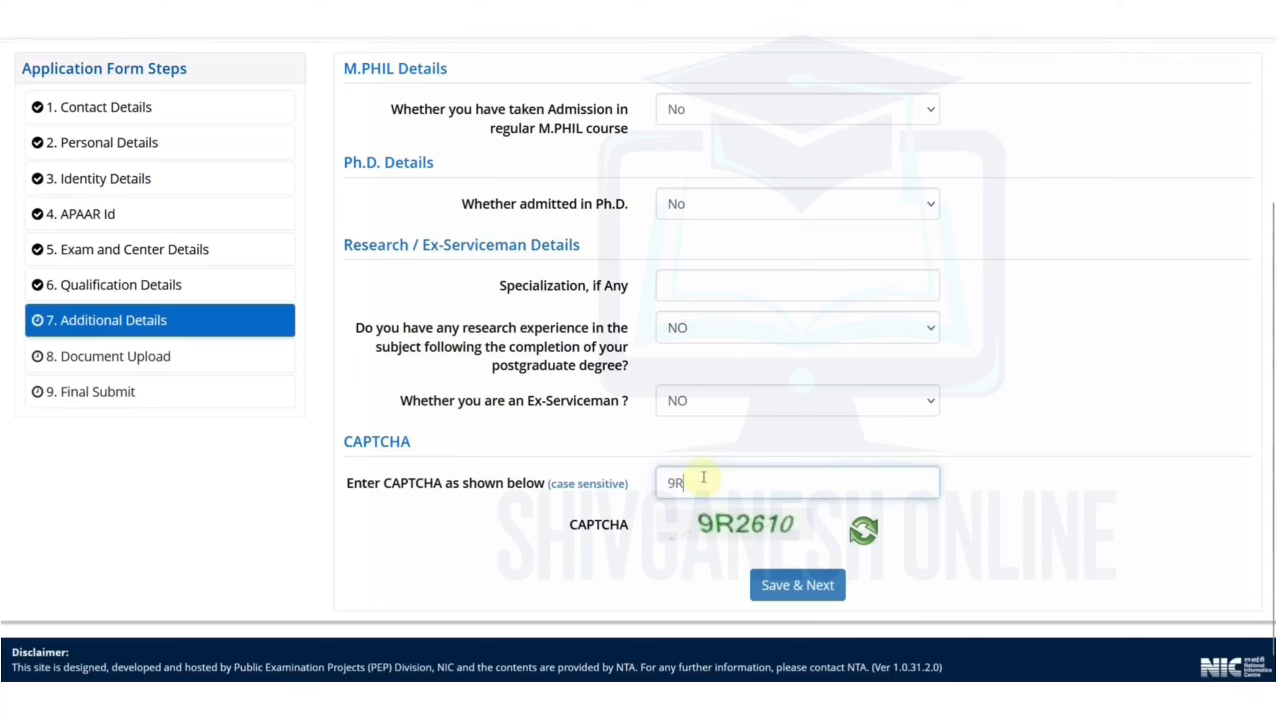
text(9R2610)
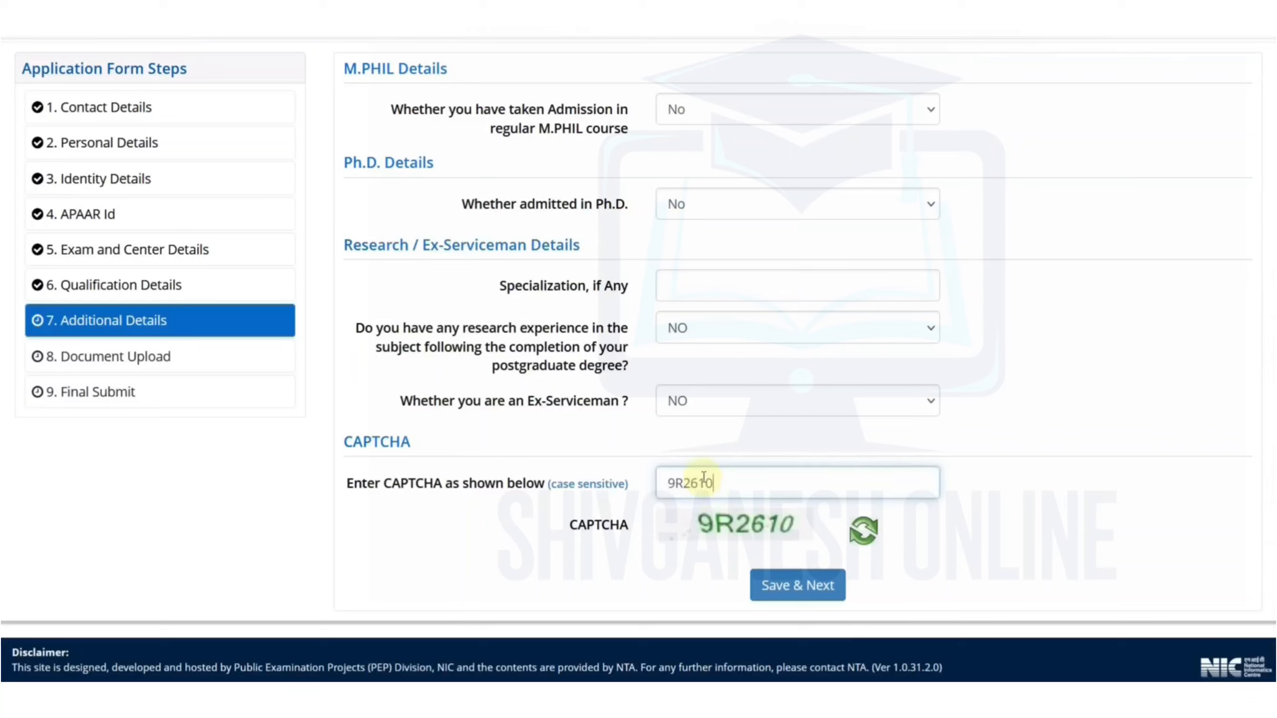
click(799, 595)
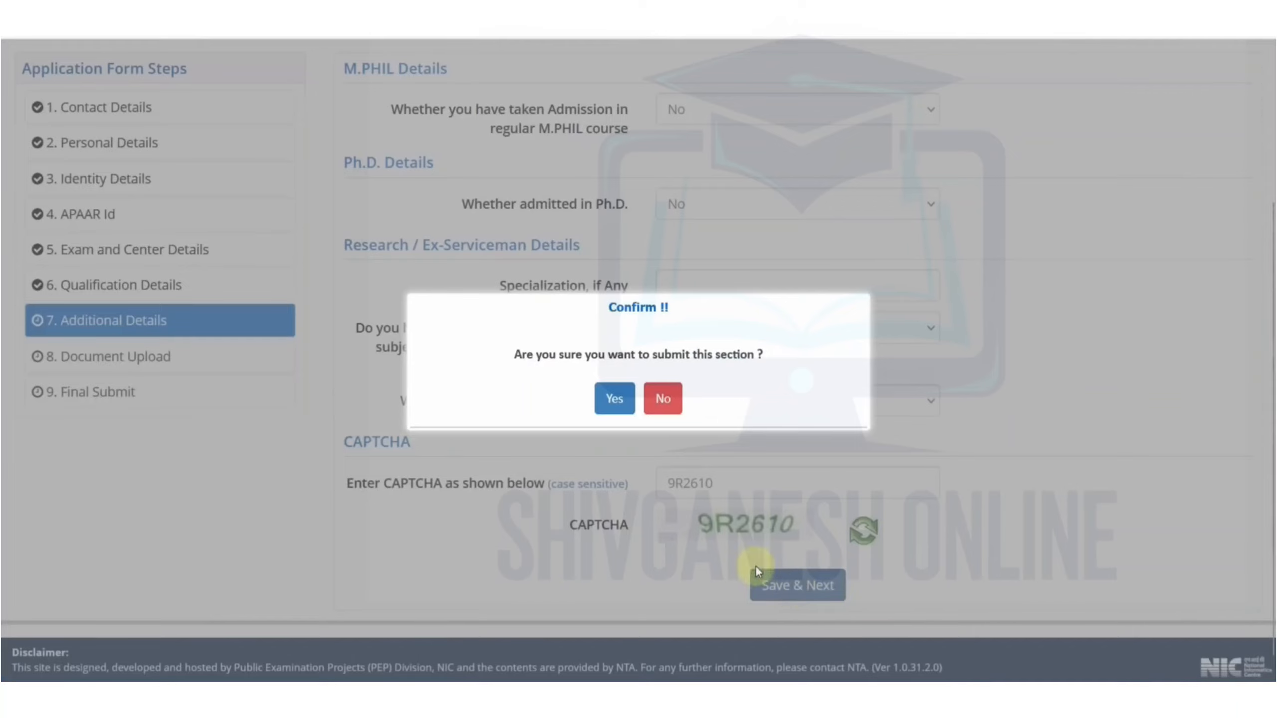
click(615, 402)
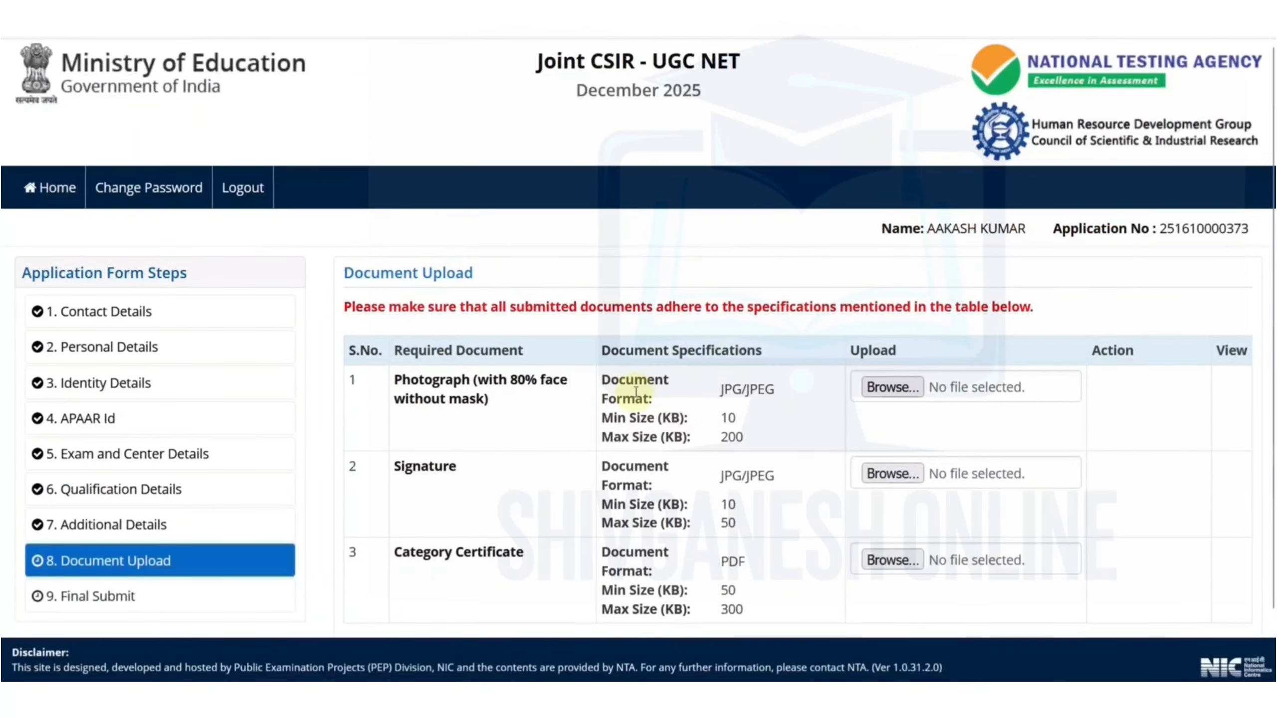
Examine the required formats and file size limits for the photograph, signature and category certificate uploads.
scroll(641, 392, down, 2)
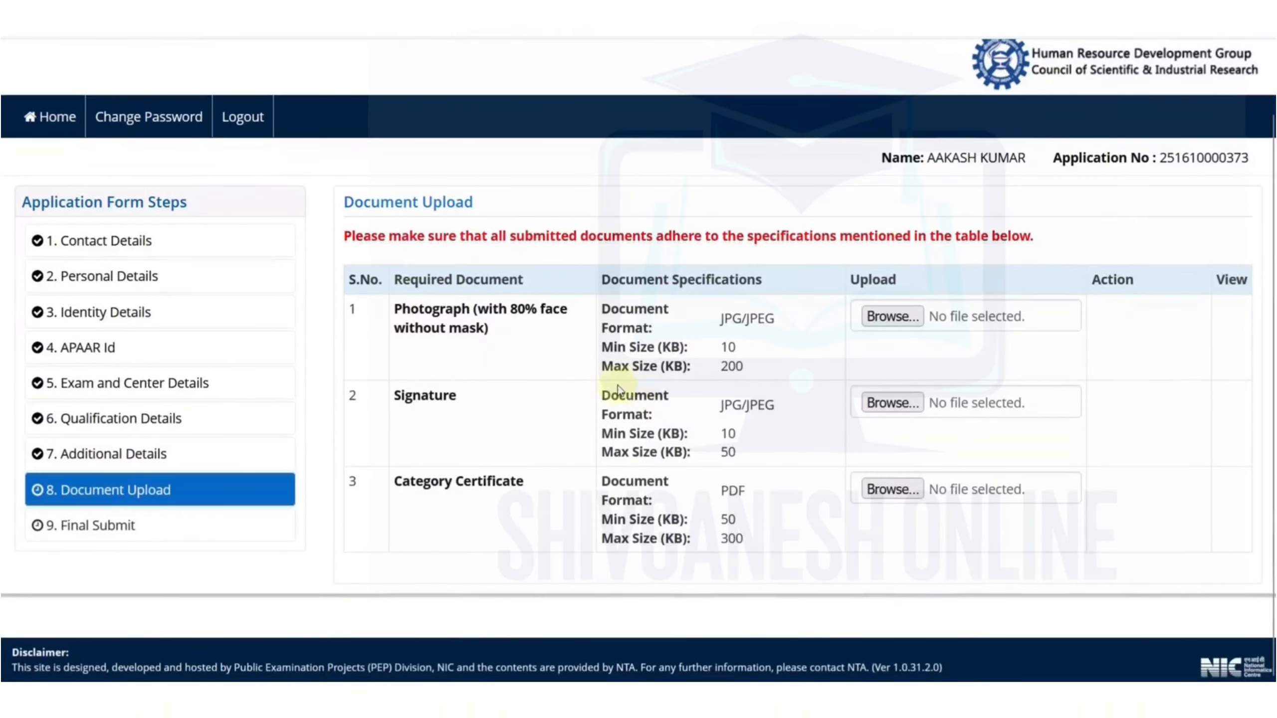
drag(397, 308, 566, 310)
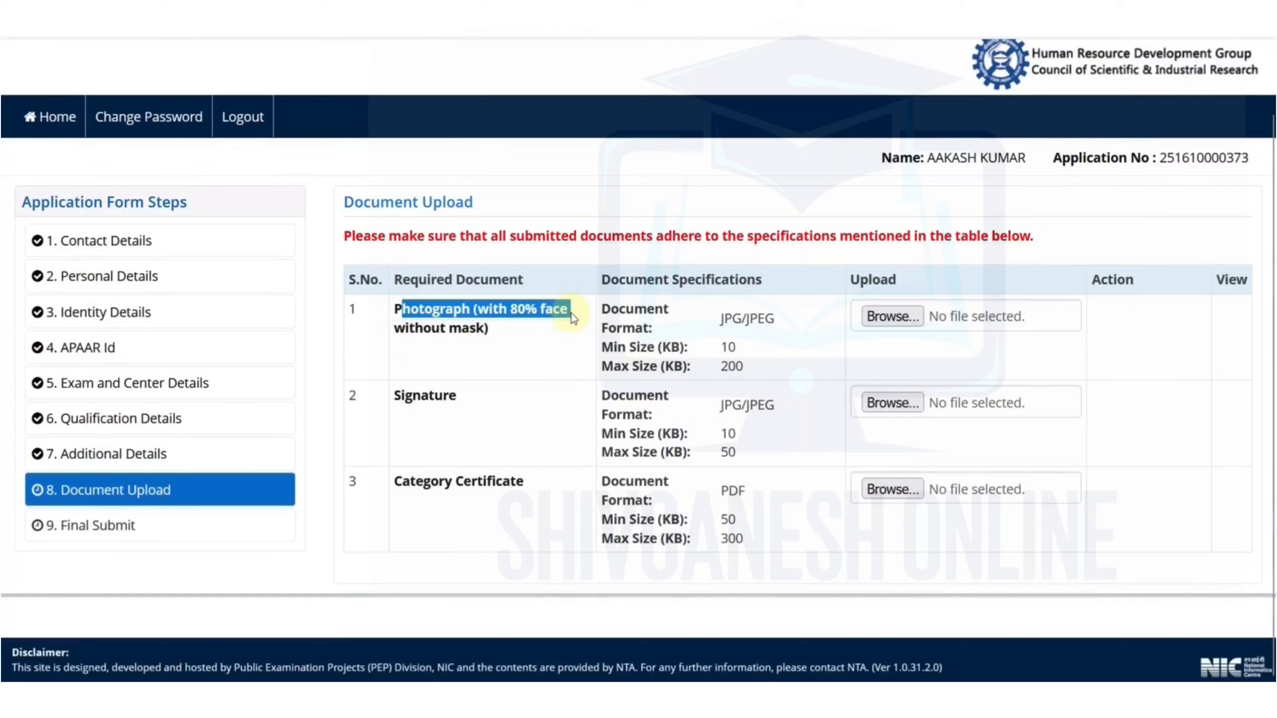
click(568, 342)
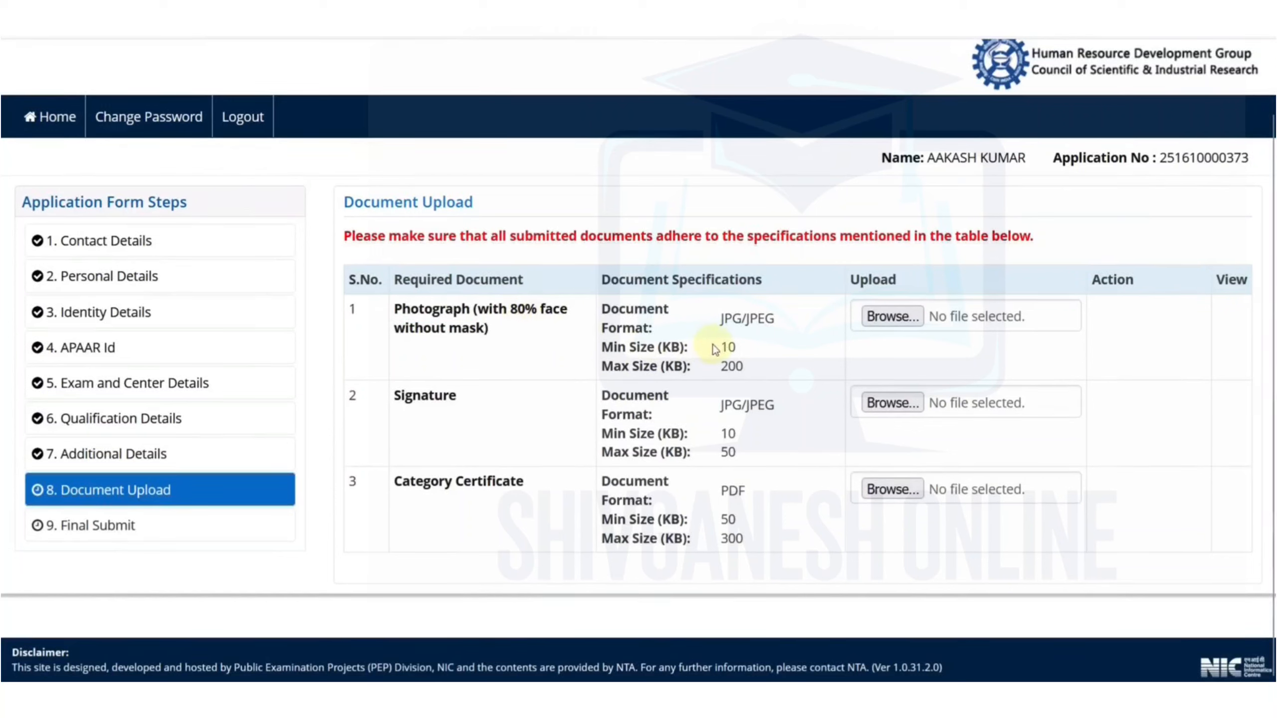
drag(720, 347, 742, 366)
click(758, 367)
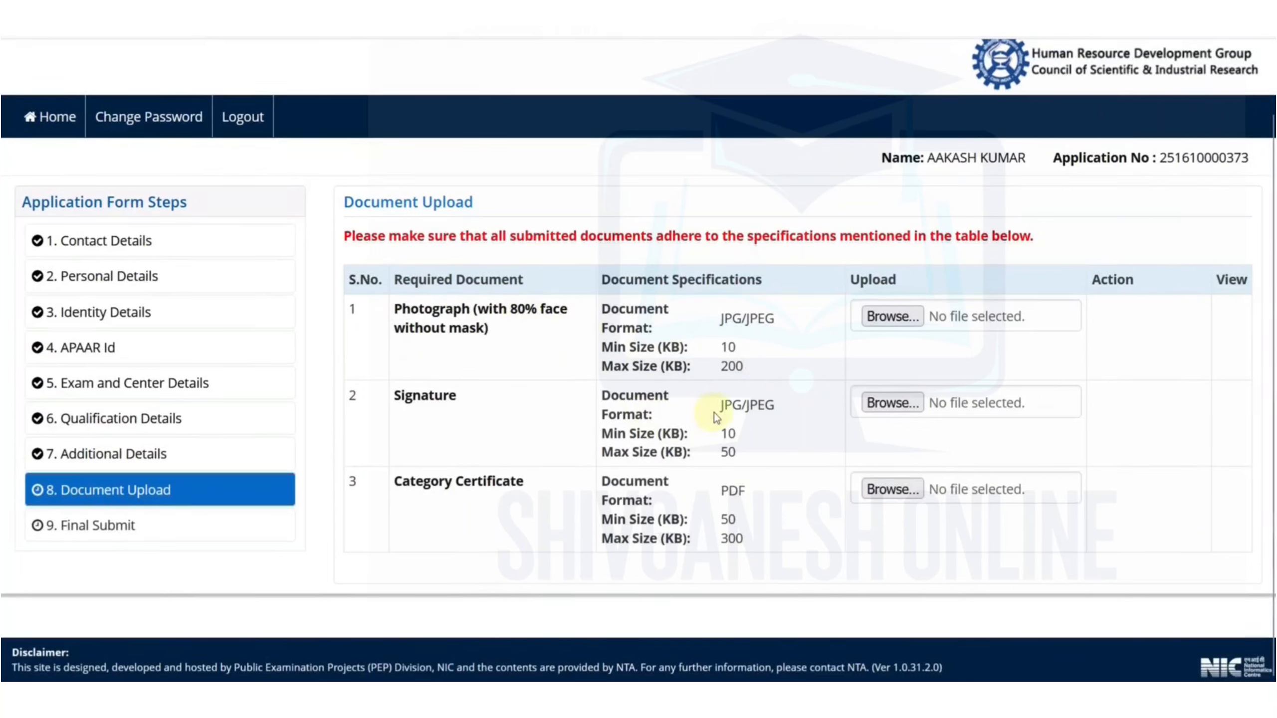
drag(724, 431, 751, 454)
click(750, 453)
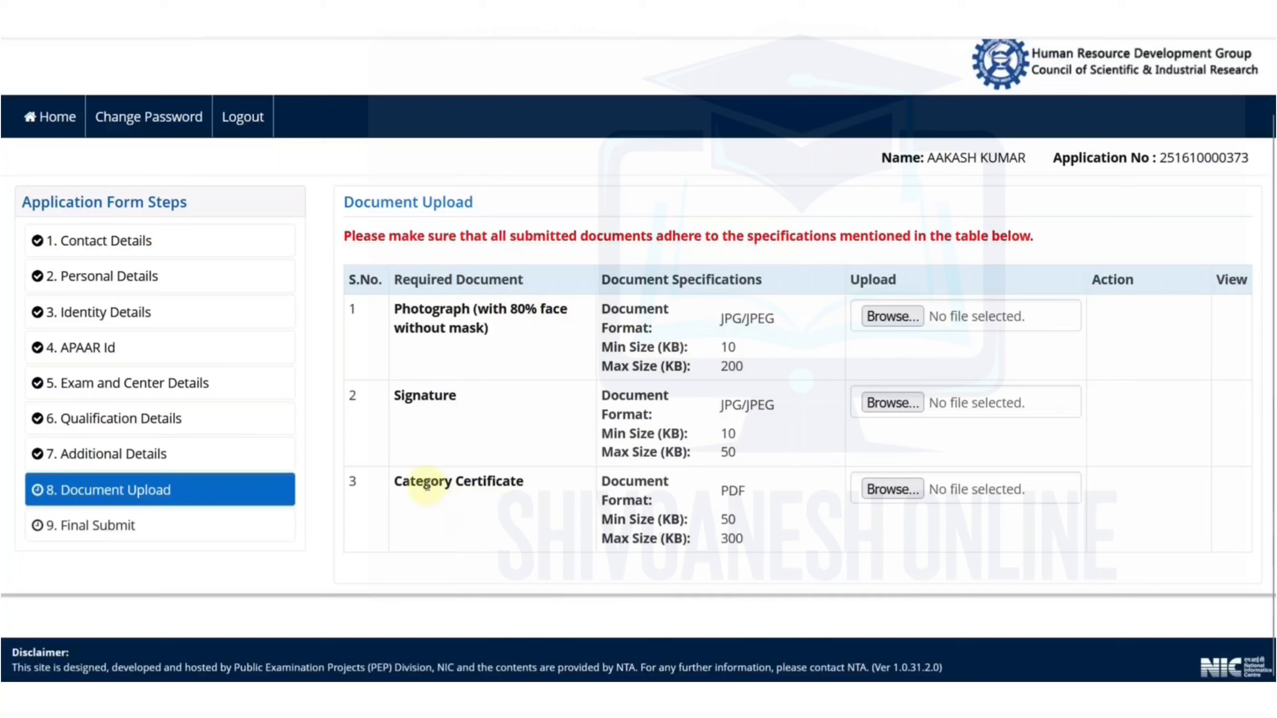
drag(424, 482, 522, 482)
click(541, 504)
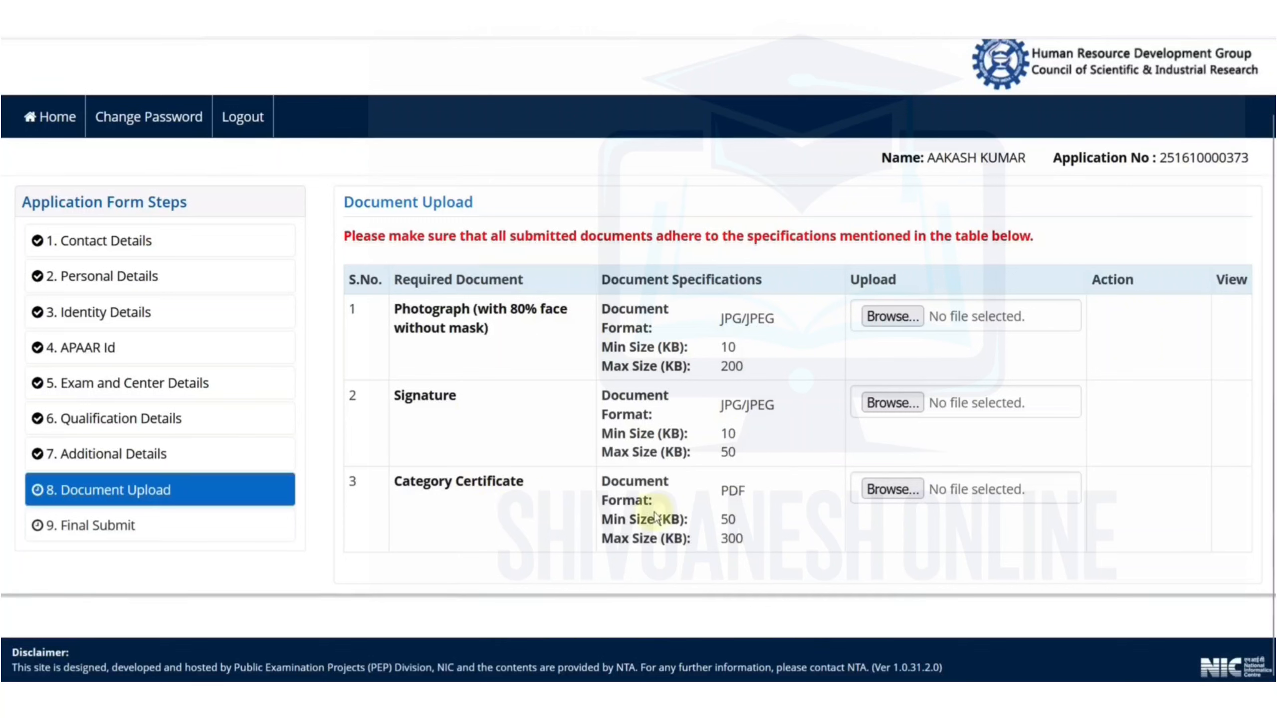
drag(735, 521, 764, 535)
click(762, 531)
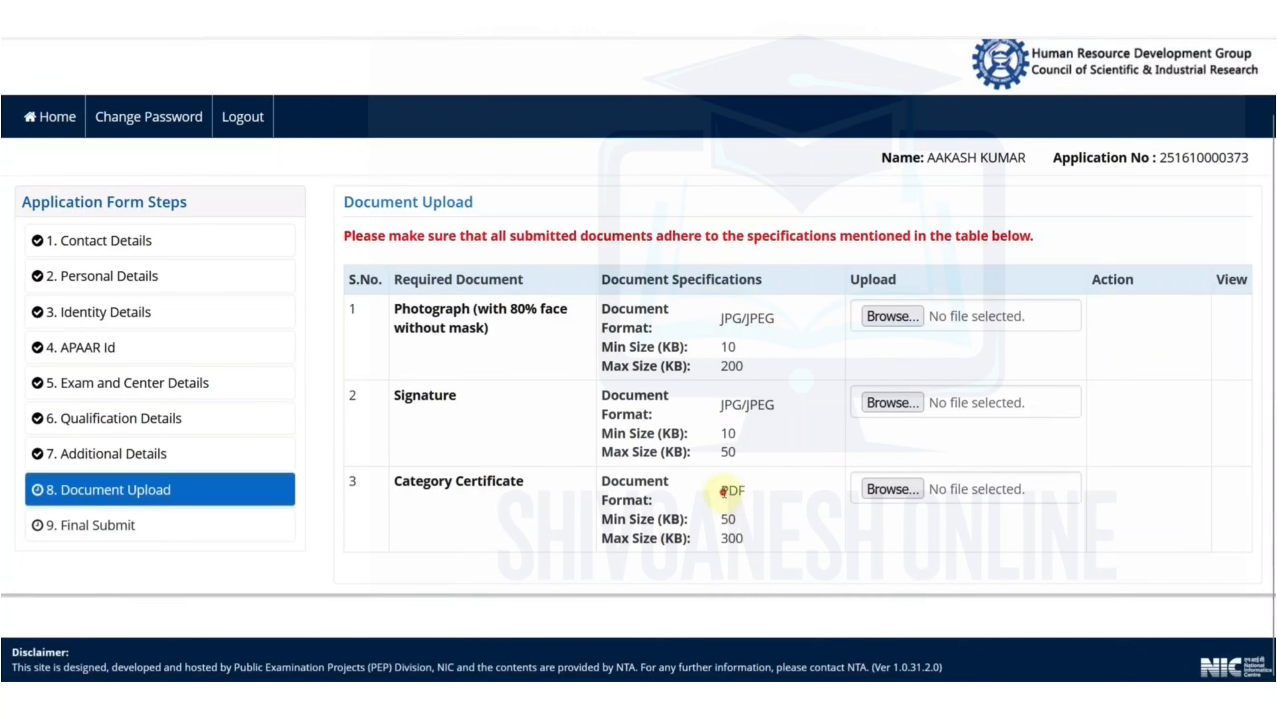
Recheck the category certificate's file requirements and the face visibility rule for the photograph.
drag(721, 489, 765, 500)
click(764, 500)
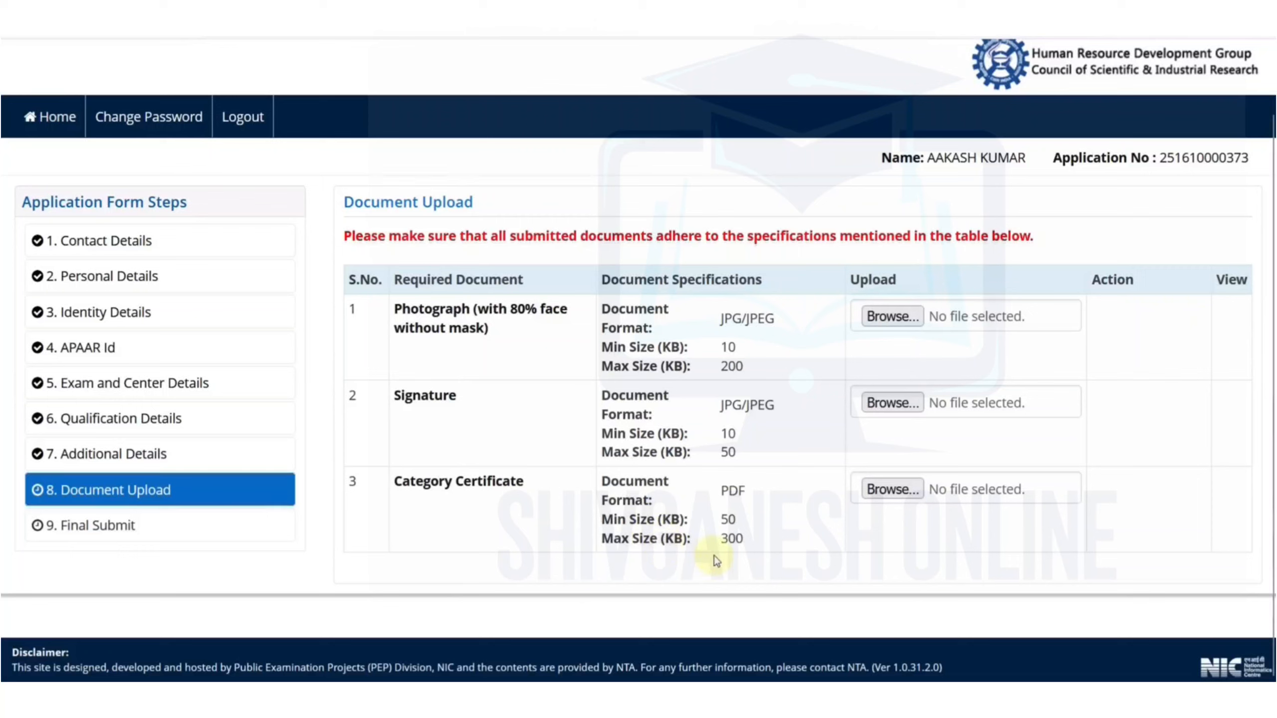
drag(472, 483, 594, 506)
click(594, 503)
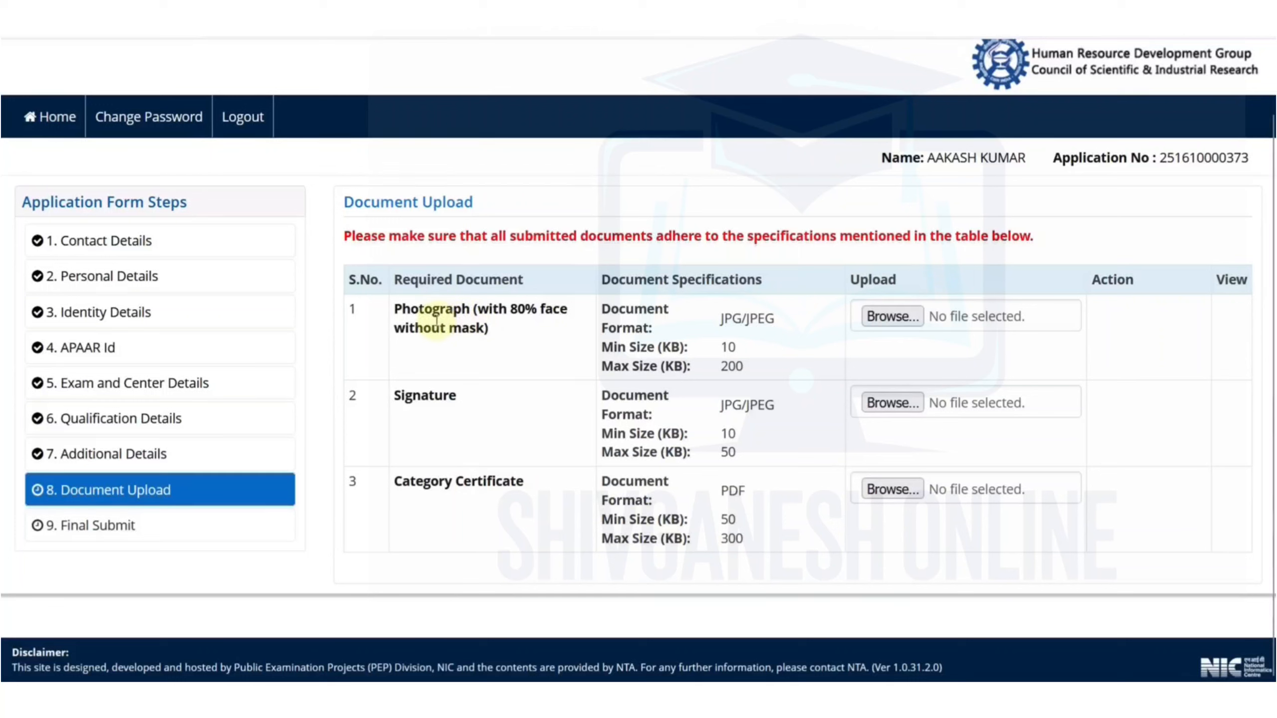
drag(517, 316, 563, 331)
drag(424, 328, 482, 330)
click(512, 339)
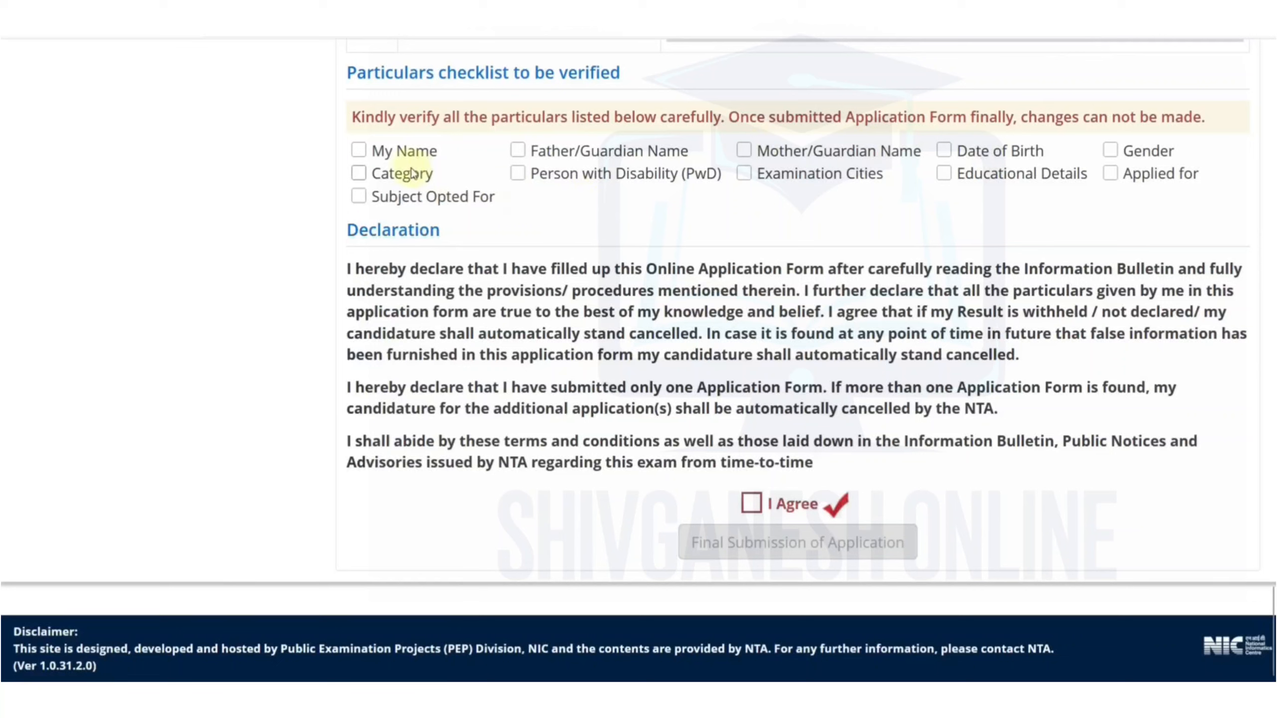
Mark all eleven particulars in the verification checklist as verified, from My Name and Category to Gender and Applied for.
click(359, 150)
click(359, 173)
click(359, 196)
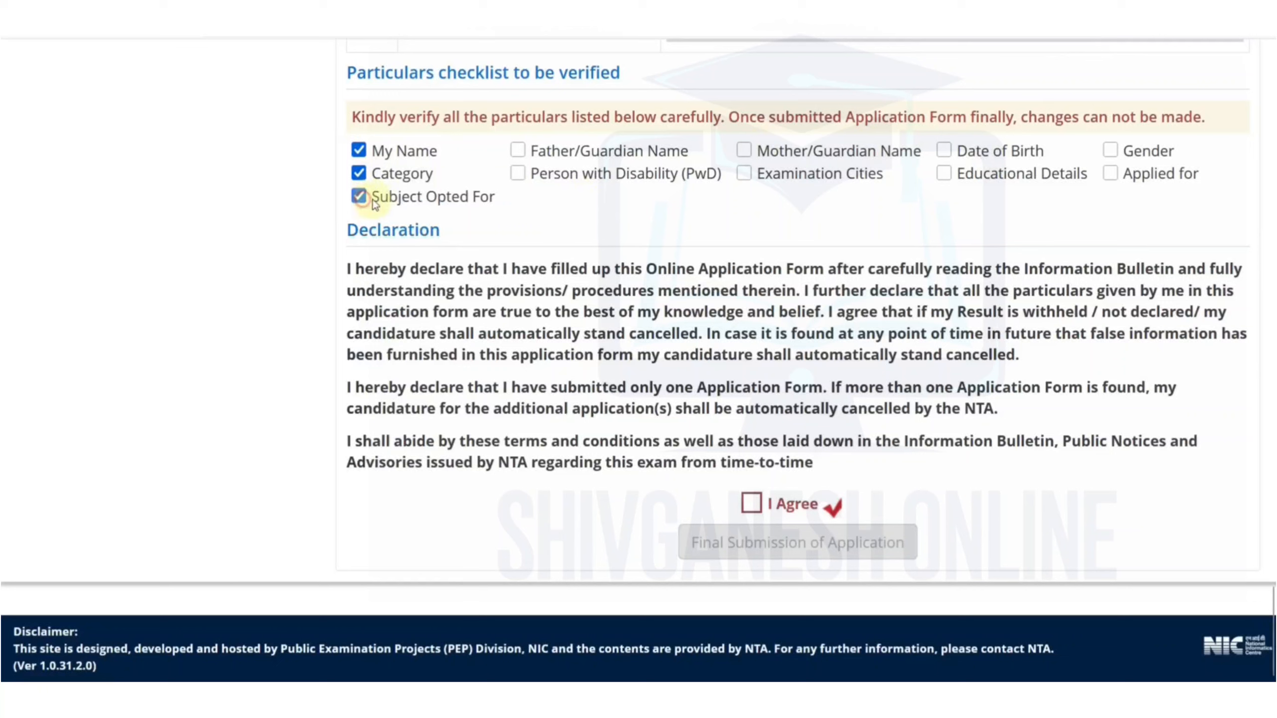
click(517, 150)
click(518, 173)
click(744, 149)
click(744, 173)
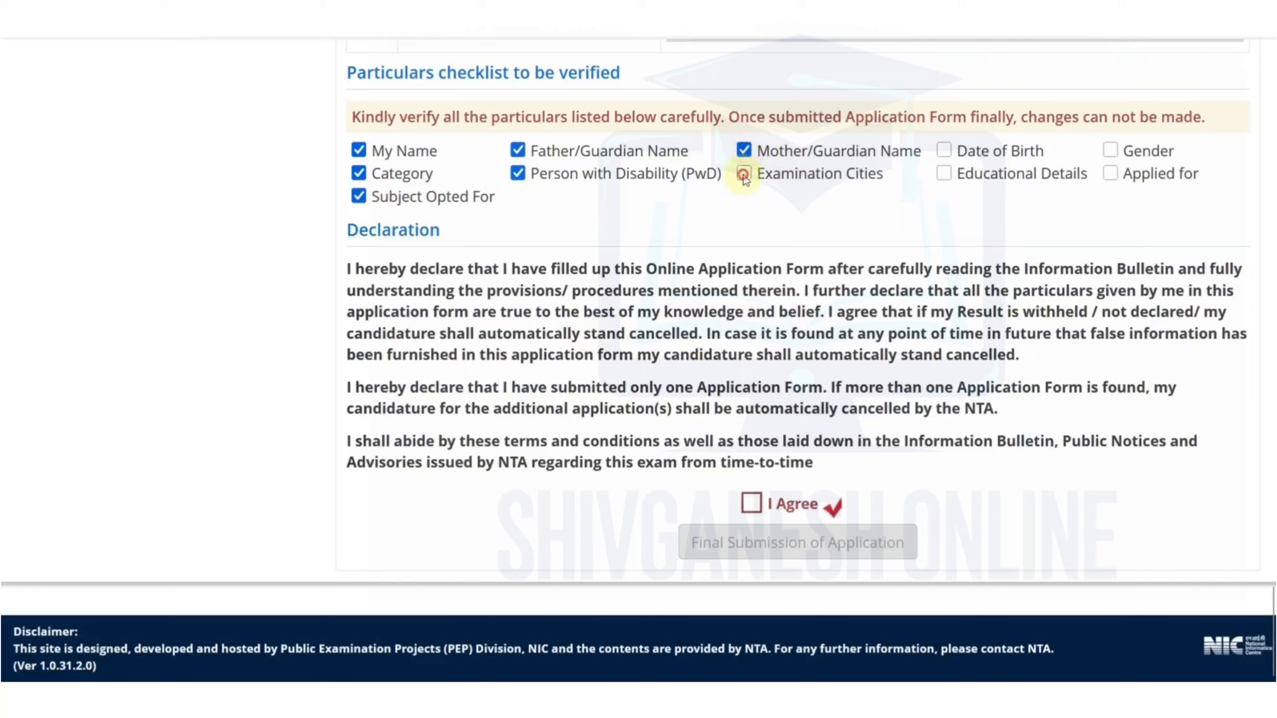
click(943, 149)
click(944, 174)
click(1110, 150)
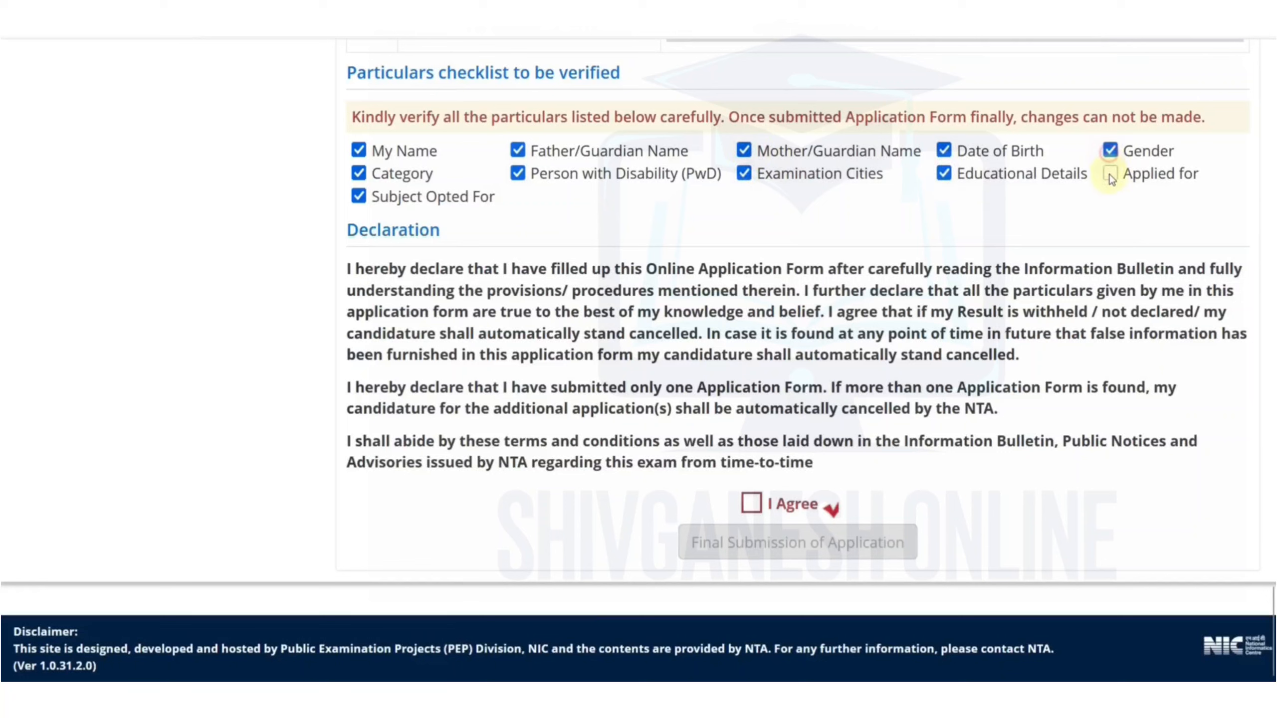
click(1110, 173)
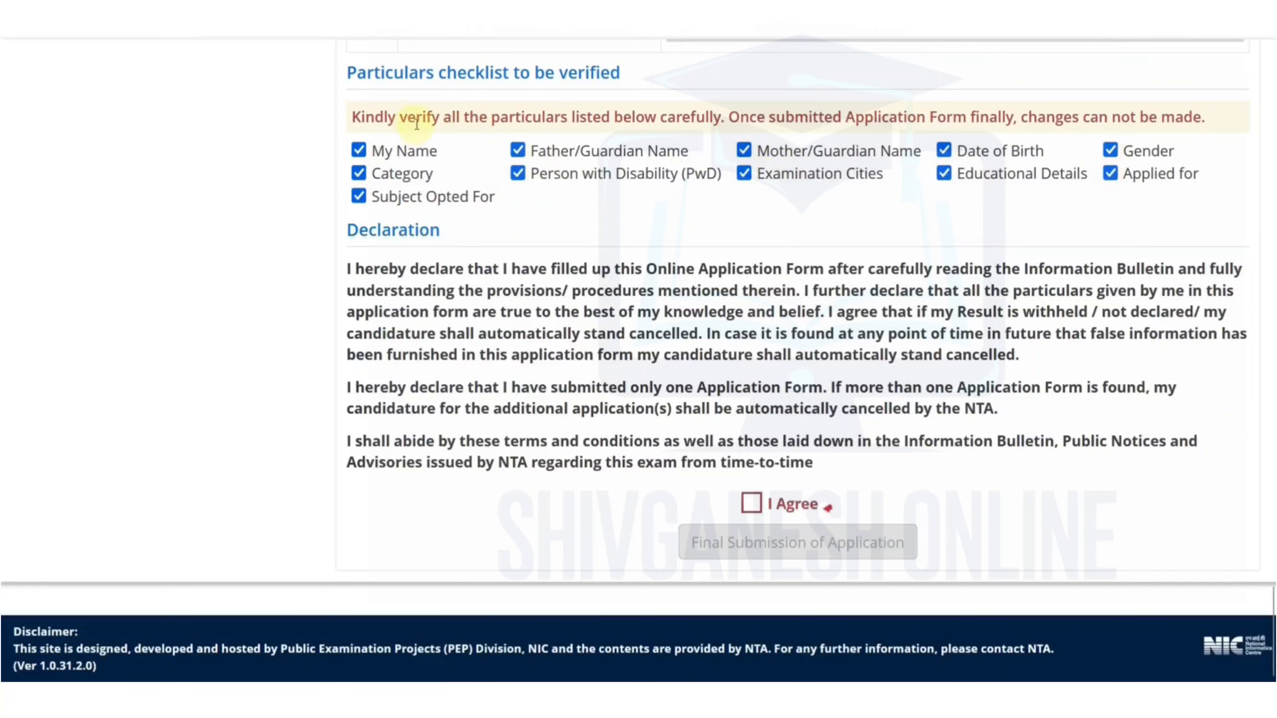
Review the notice about changes after submission, agree to the declaration and make the final submission of the application.
drag(416, 117, 571, 118)
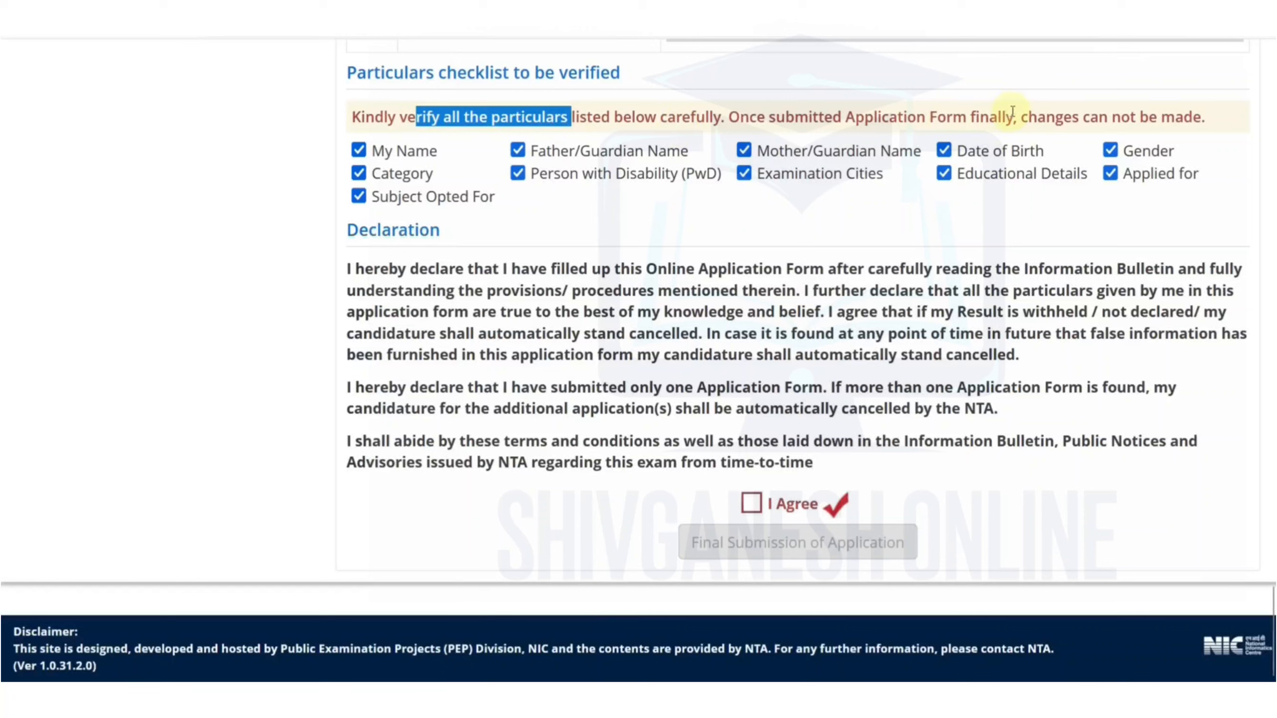
drag(1055, 117, 1158, 117)
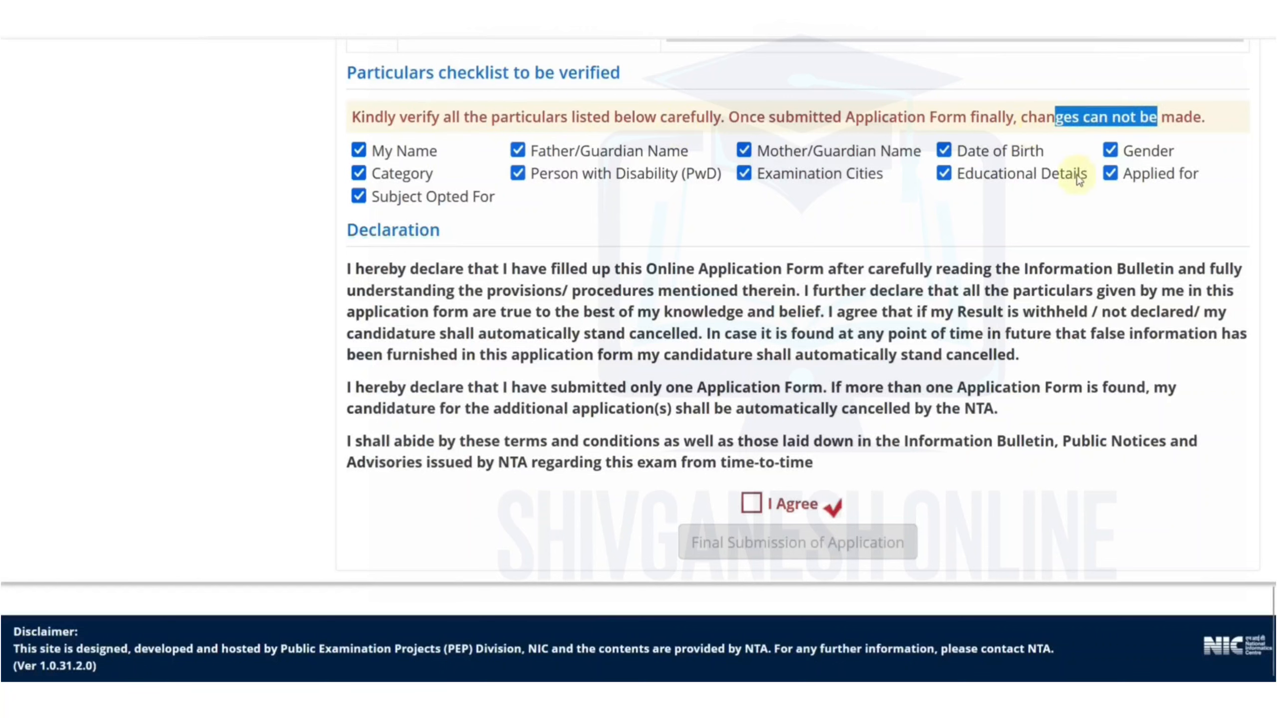
click(764, 230)
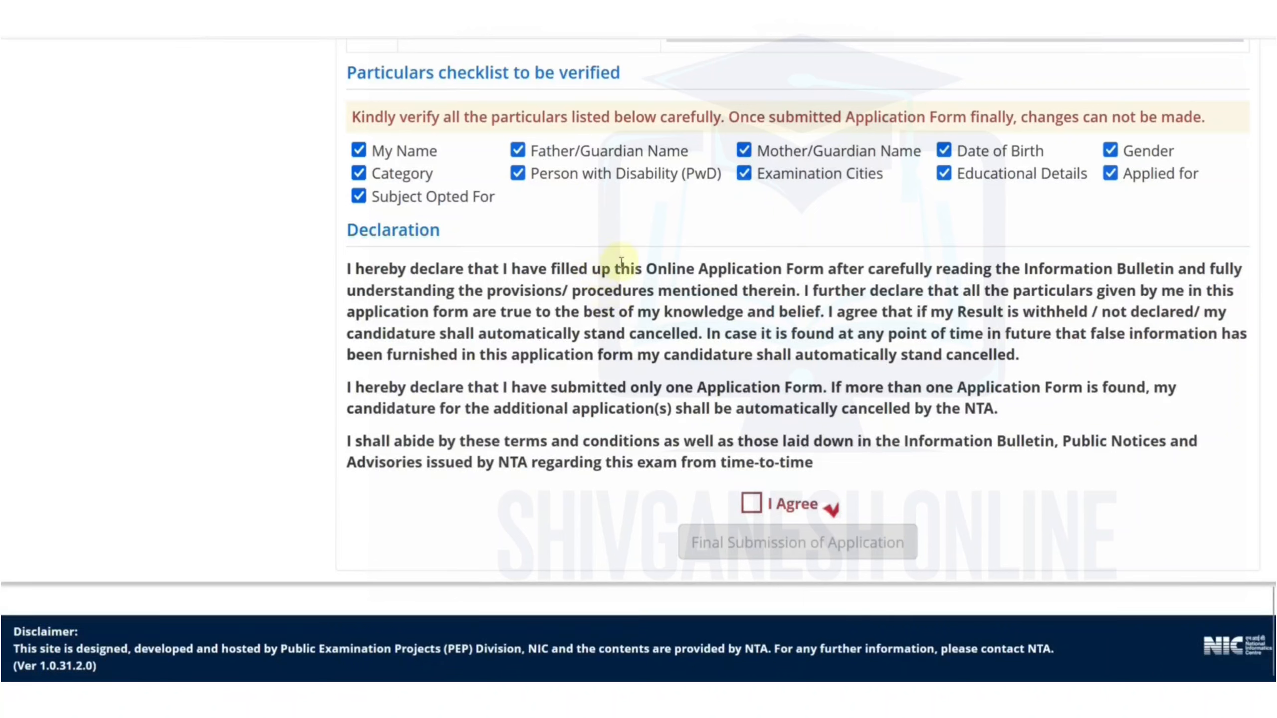
click(751, 502)
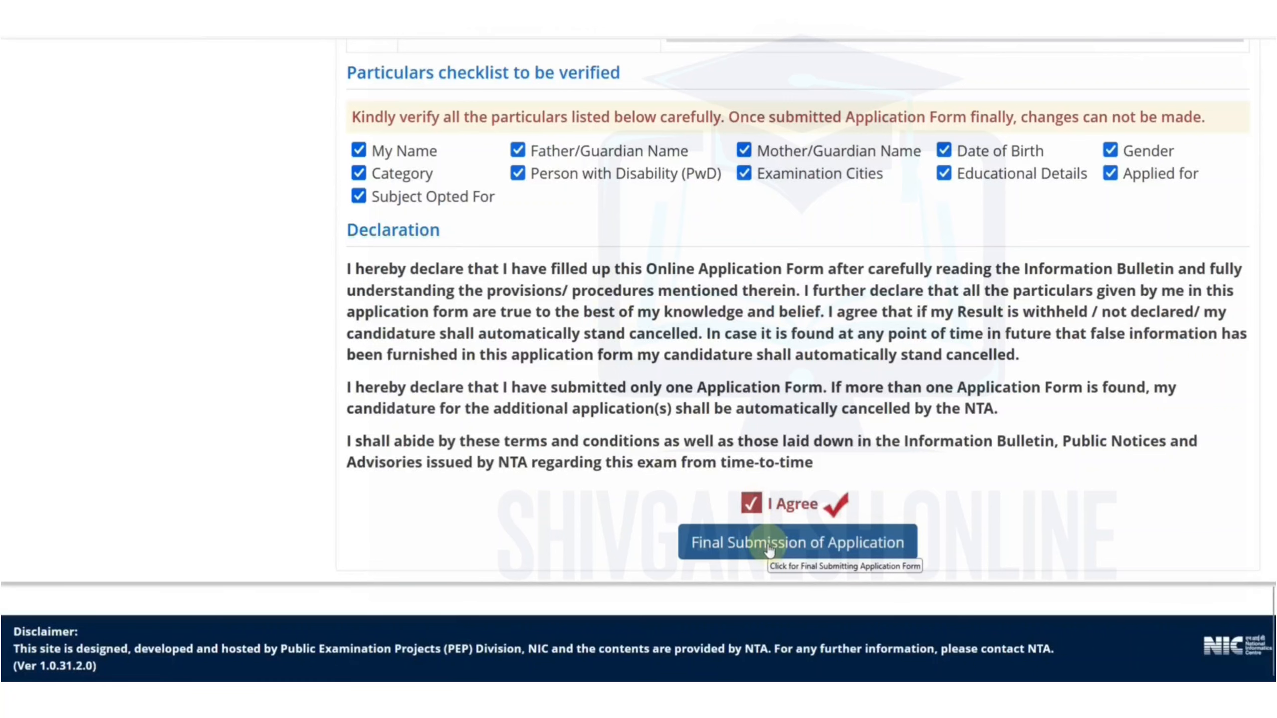
click(769, 547)
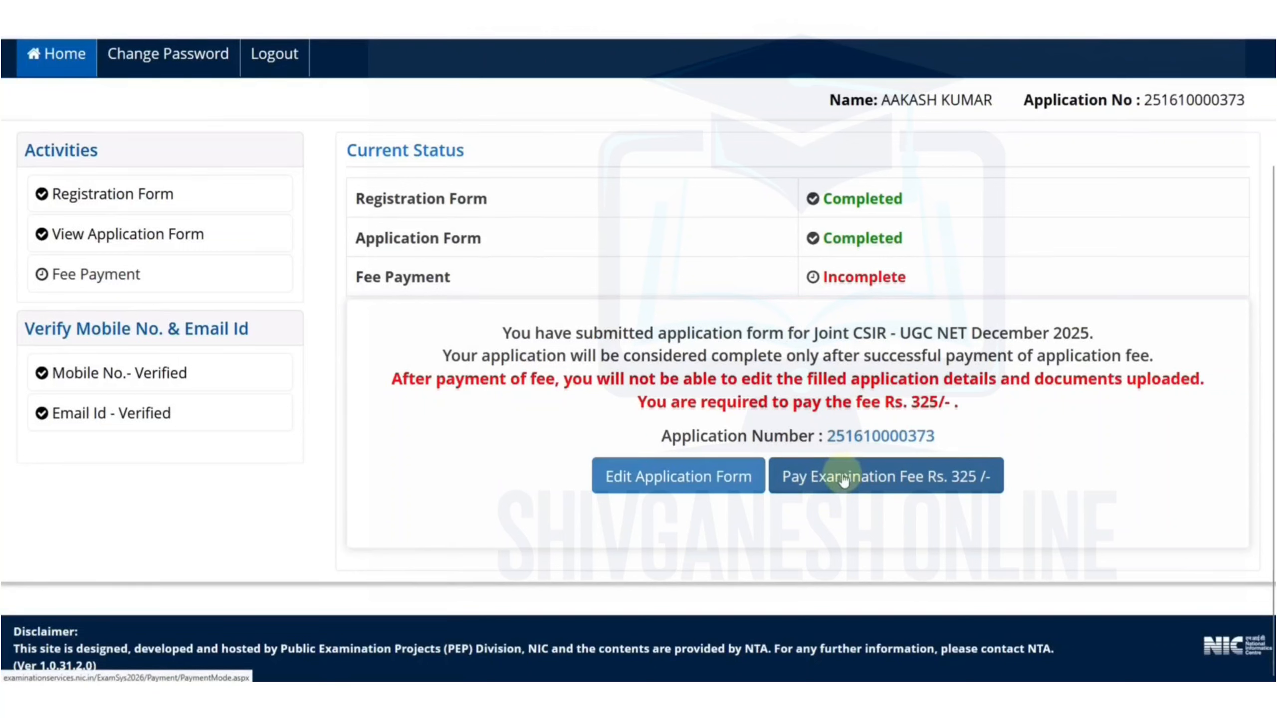
Start the Rs. 325 examination fee payment and proceed with SBI MOPS as the payment provider.
click(874, 484)
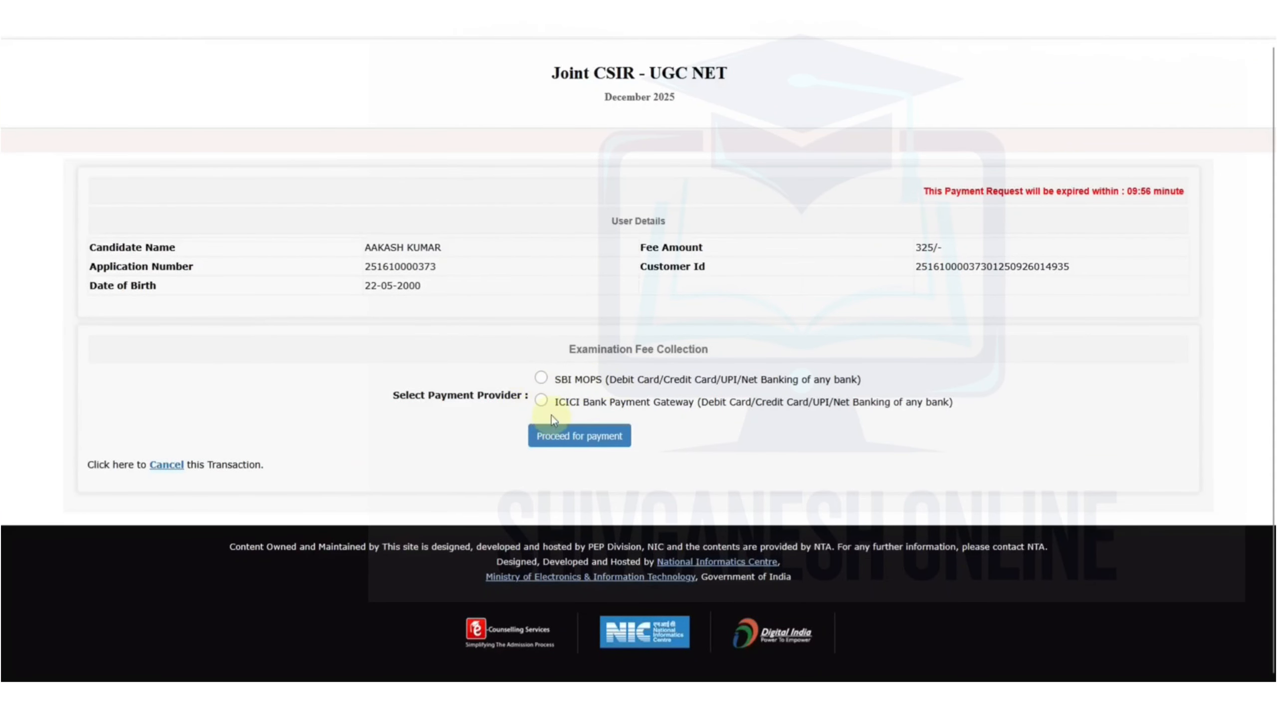
click(542, 380)
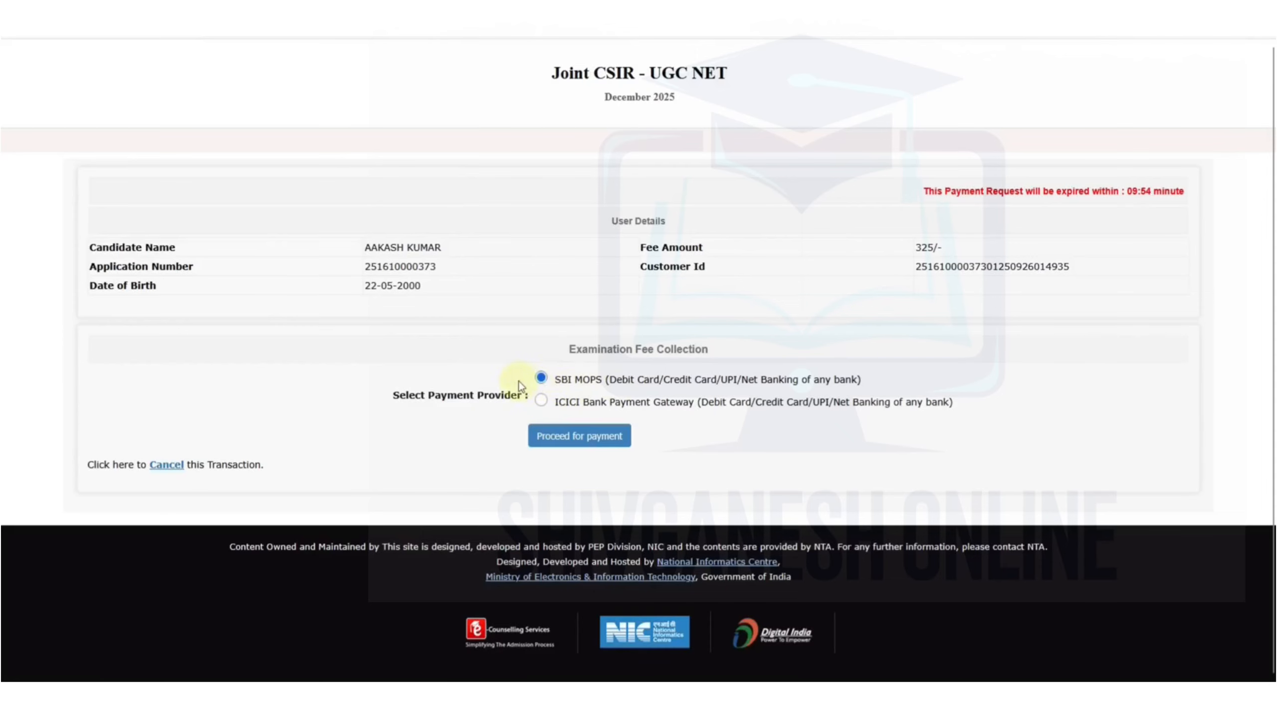
click(584, 445)
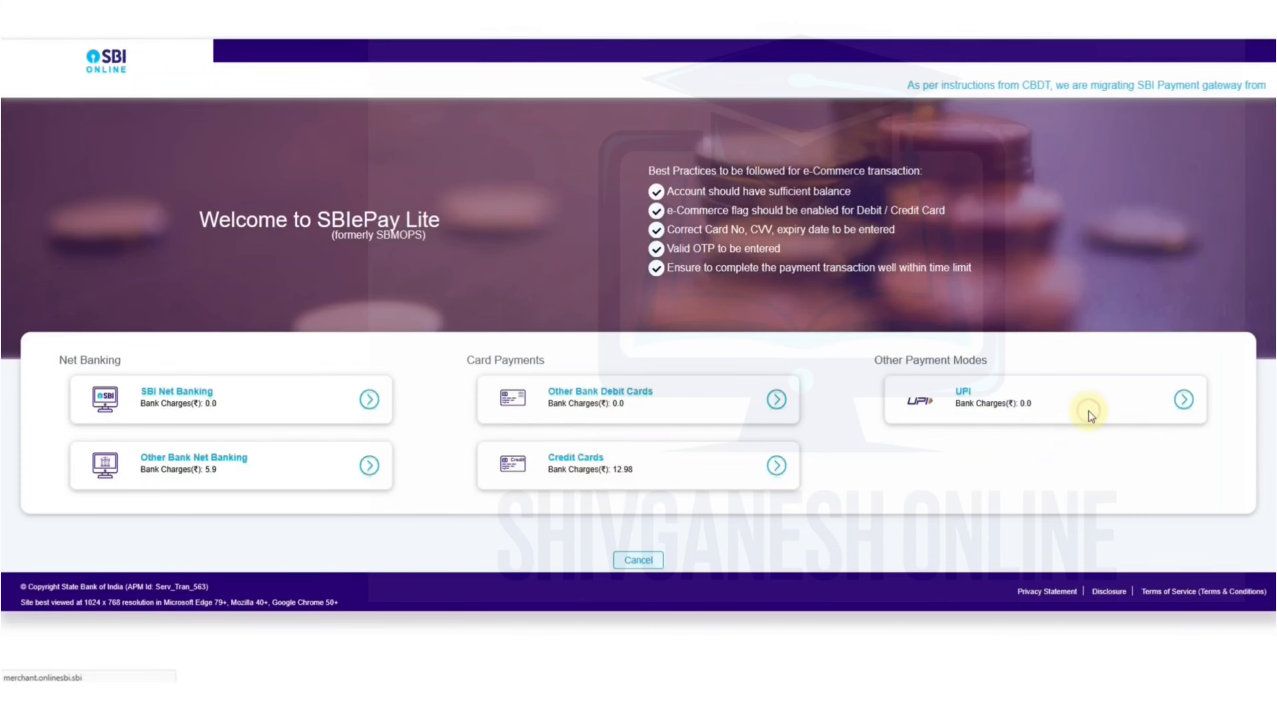
Choose UPI as the payment mode and confirm the QR code option to generate the payment code.
click(1184, 402)
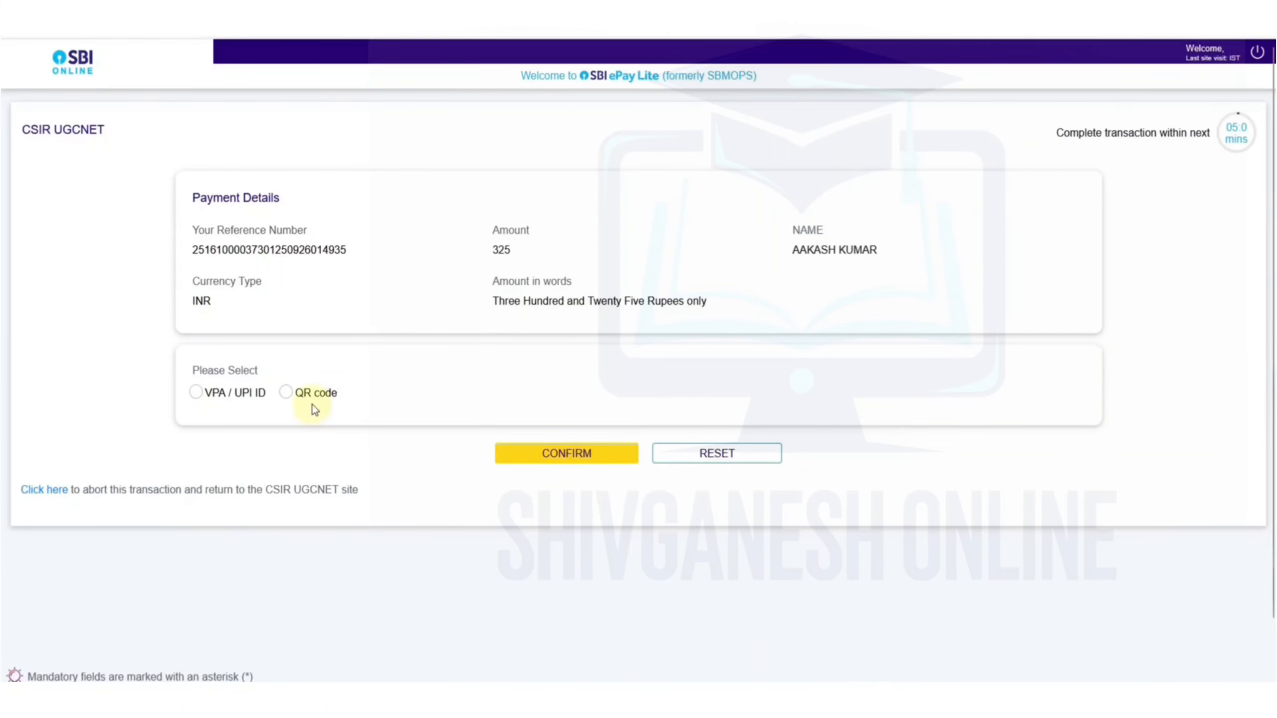
click(285, 393)
click(513, 459)
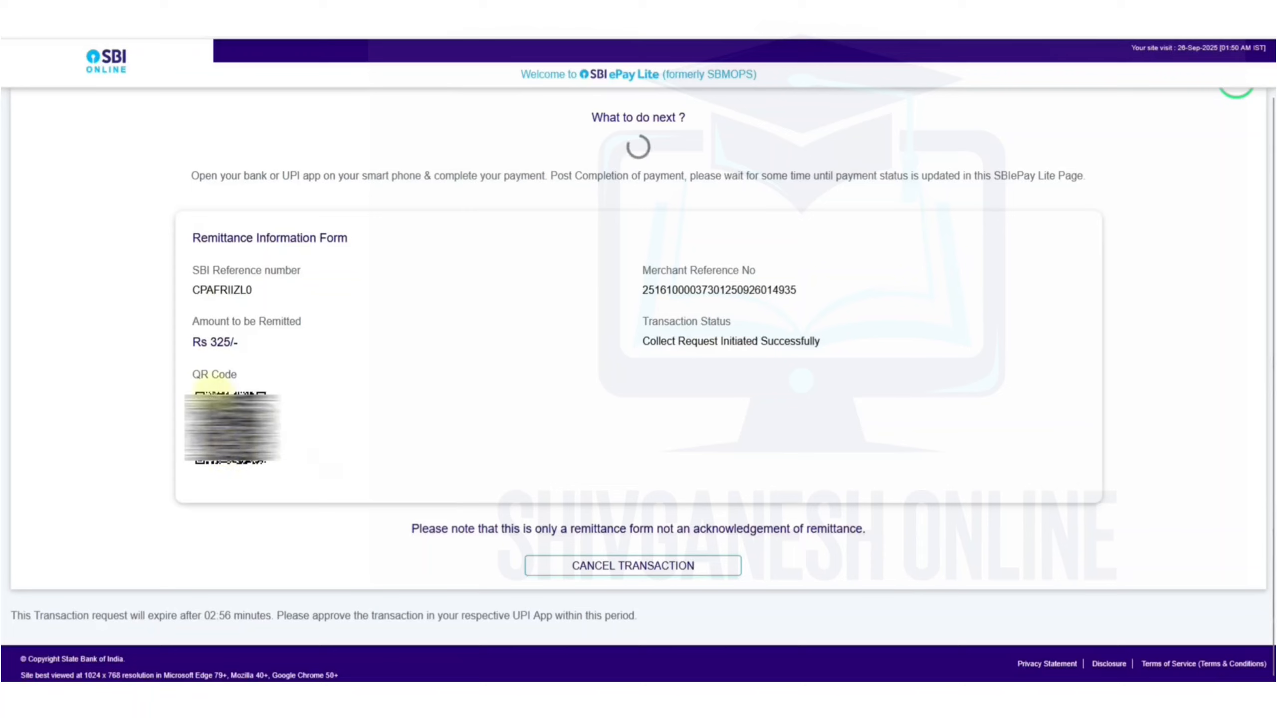